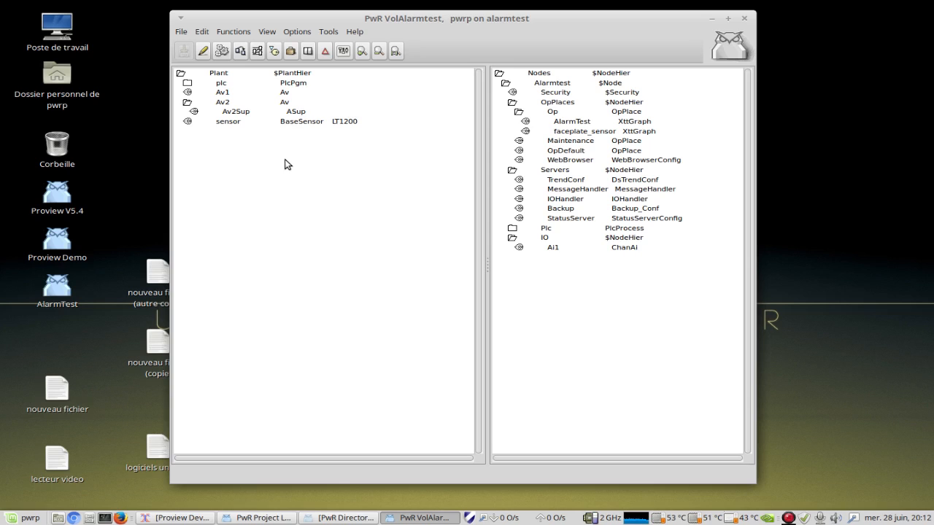
Open the program of the plc object in the plant hierarchy and switch it to edit mode.
right_click(246, 82)
click(267, 134)
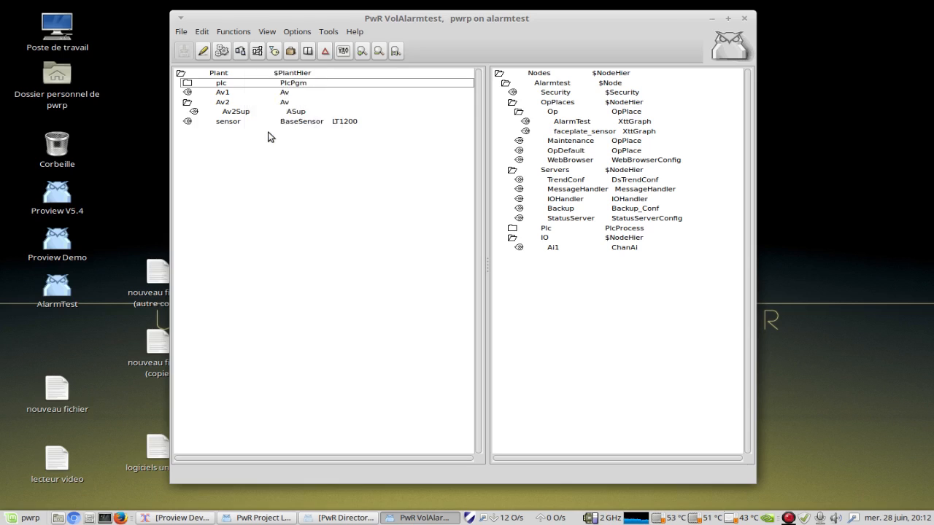
drag(722, 432, 724, 440)
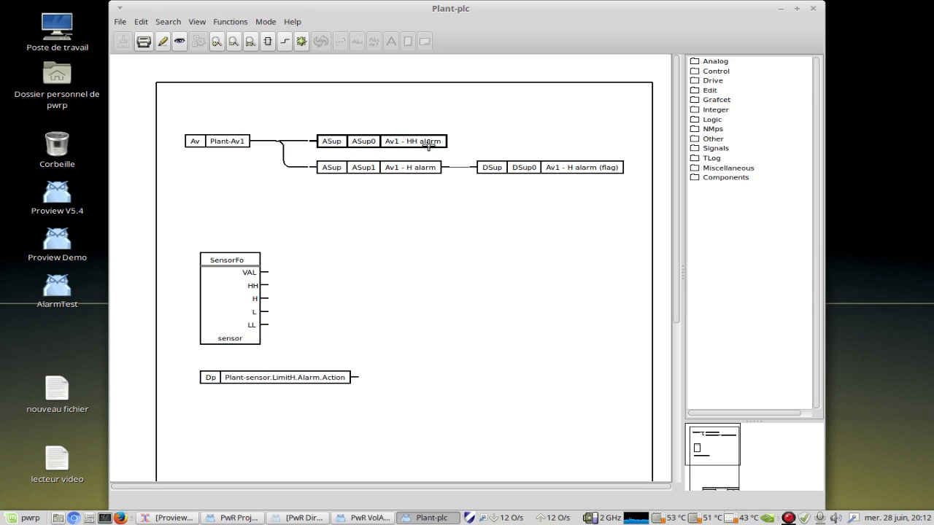
click(162, 44)
Open the attributes of the ASup1 block and examine its EventType, EventPriority and EventFlags options.
right_click(351, 170)
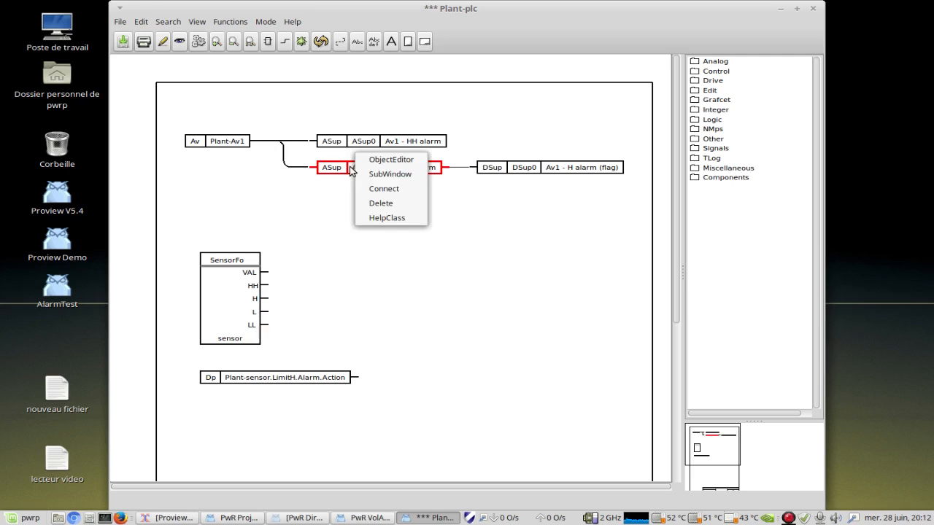
click(391, 161)
drag(391, 87, 691, 29)
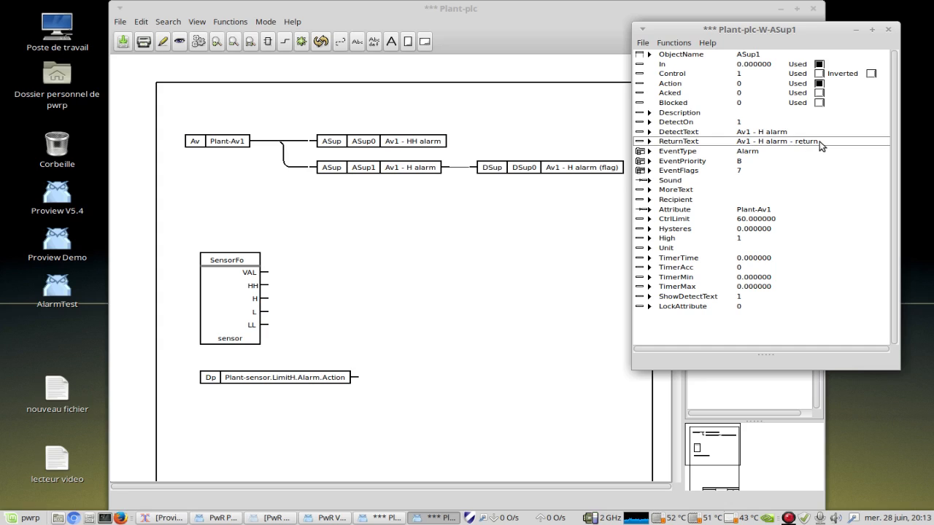
click(640, 151)
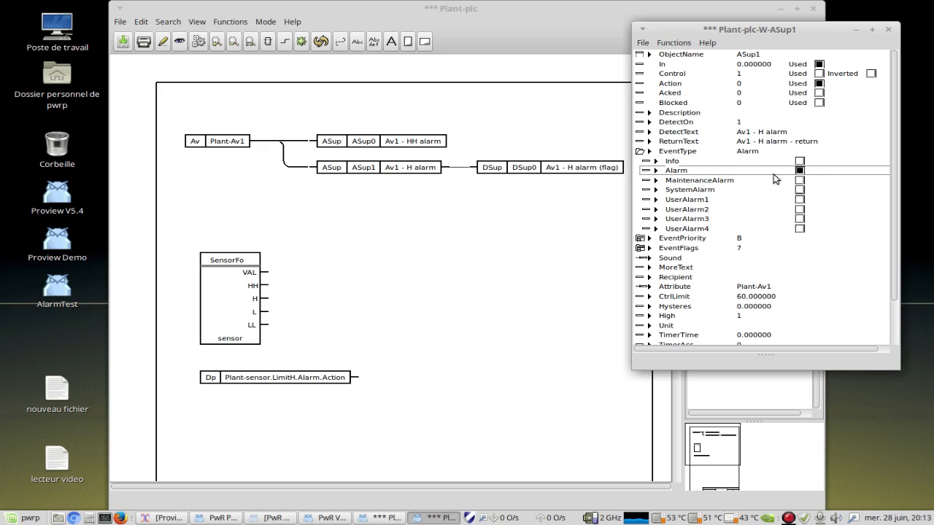
click(639, 151)
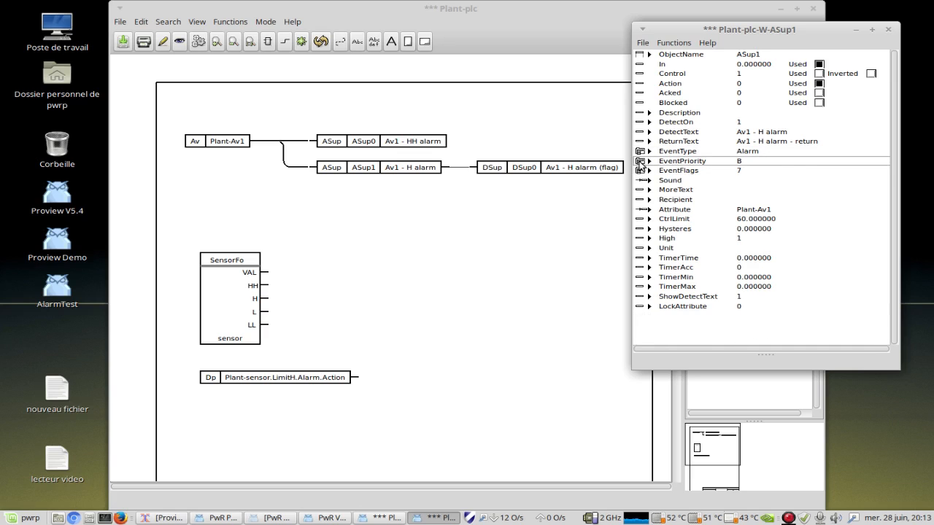
click(640, 160)
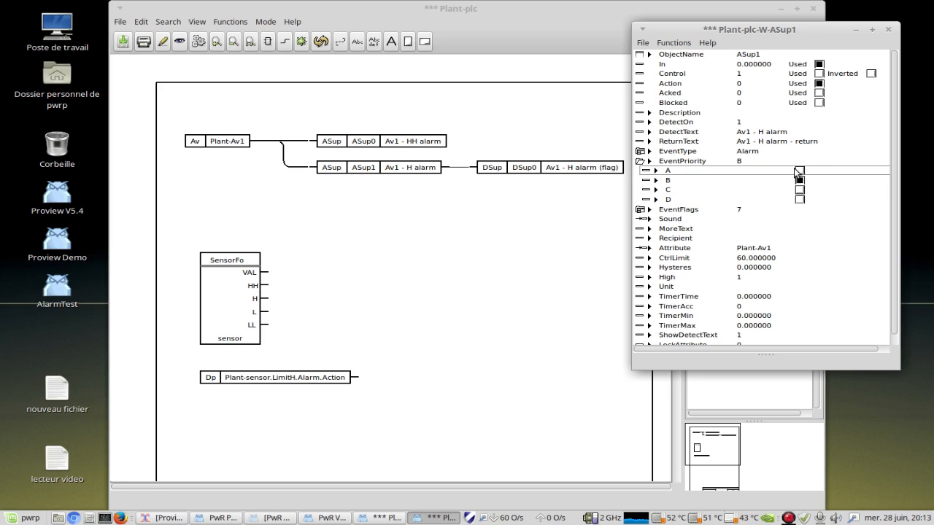
click(639, 161)
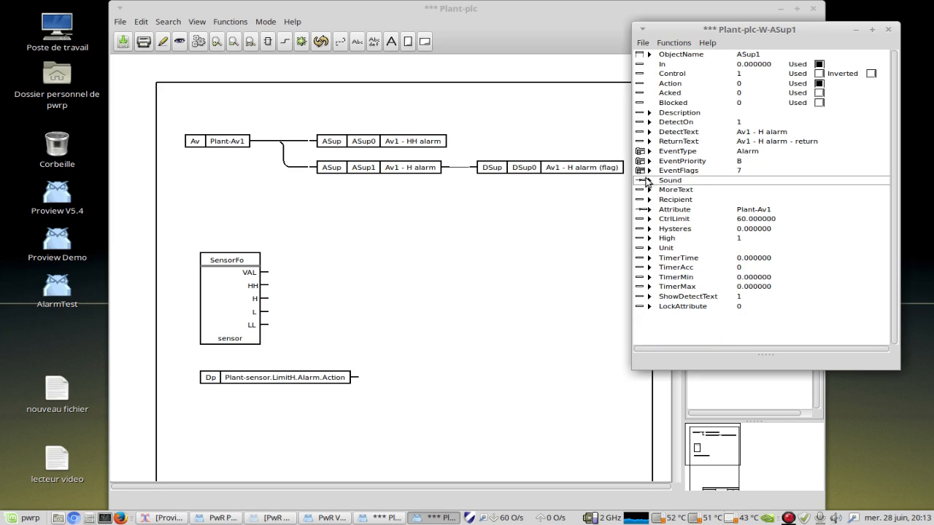
click(639, 171)
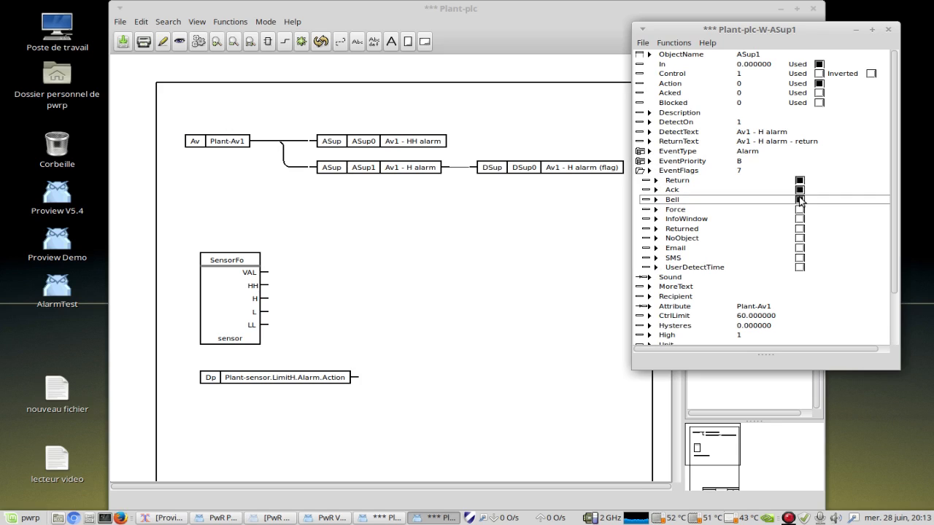
click(640, 171)
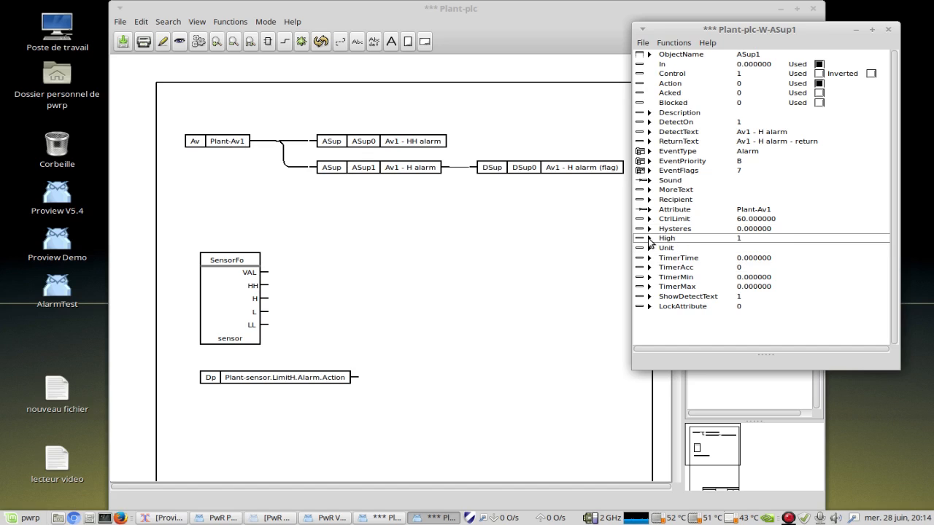
Review the Unit, ShowDetectText and timer attributes of ASup1, and close its attribute window.
click(741, 247)
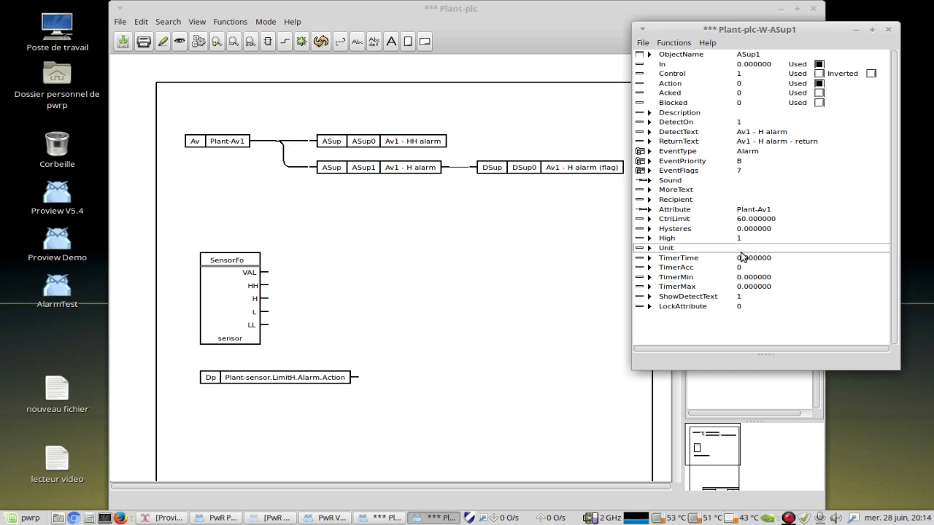
click(770, 296)
click(648, 259)
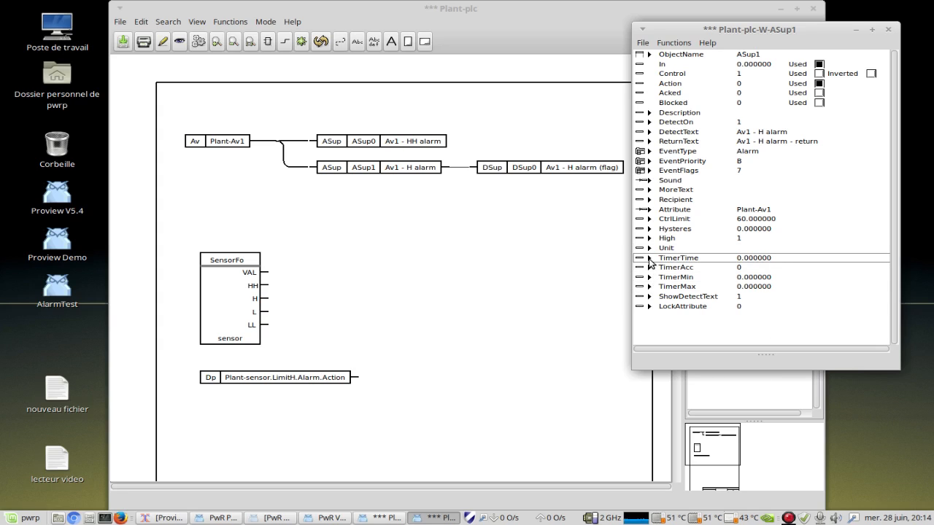
click(648, 268)
click(649, 277)
click(648, 287)
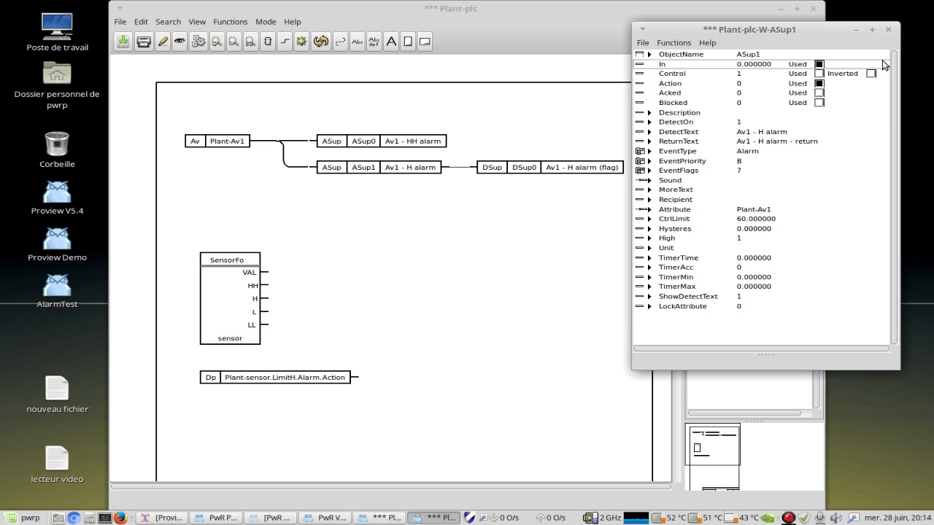
click(889, 31)
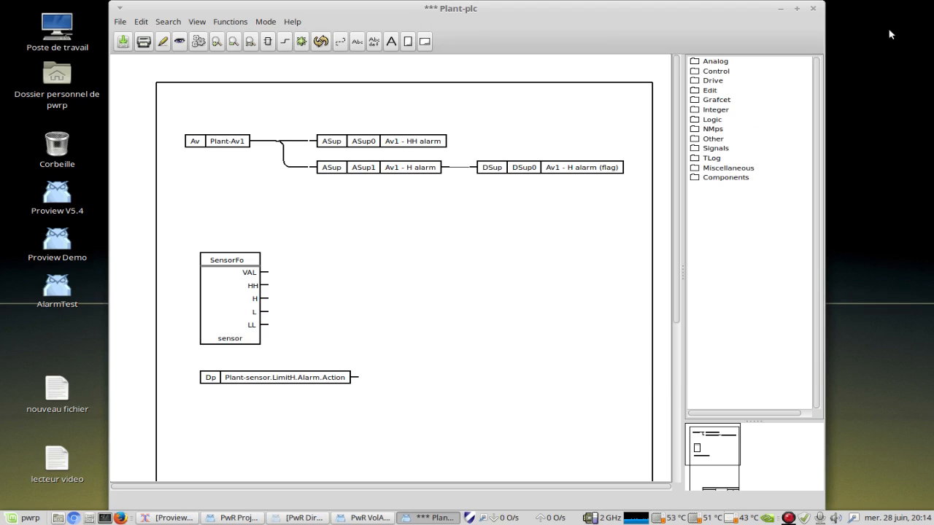
Inspect the attributes of the ASup0 block, including its EventPriority options, and close its attribute window.
right_click(383, 141)
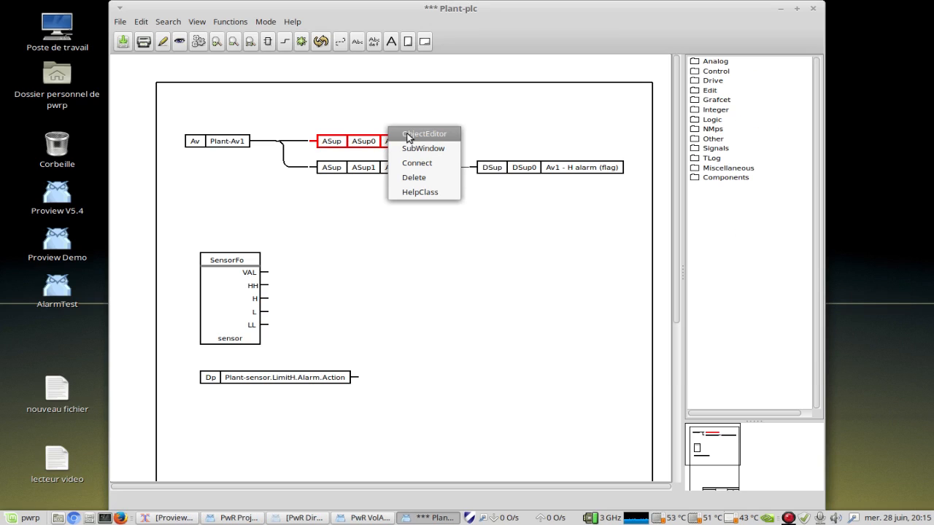
click(409, 137)
drag(471, 90, 770, 47)
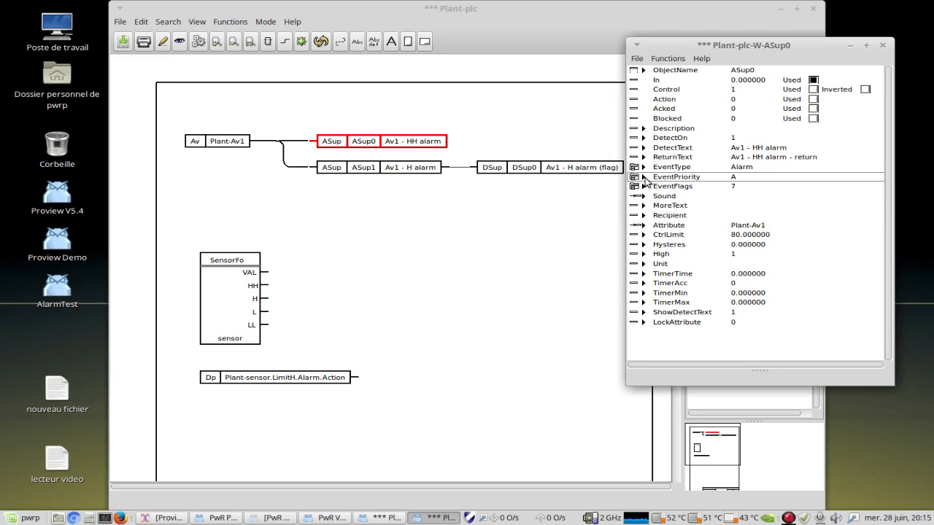
click(631, 178)
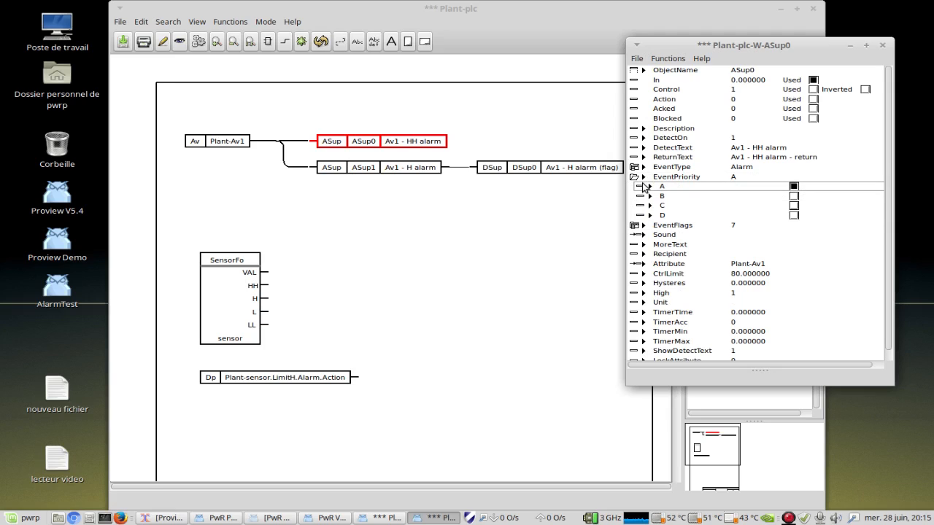
click(634, 178)
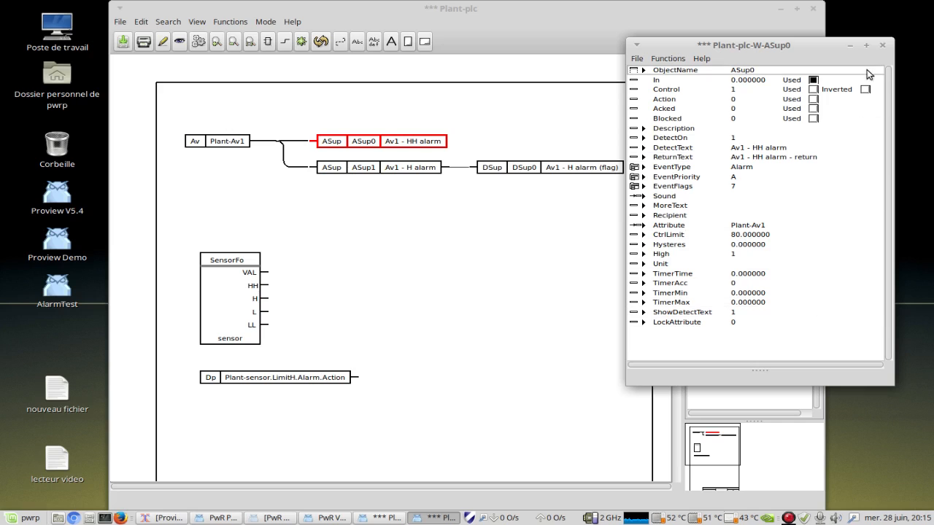
click(881, 45)
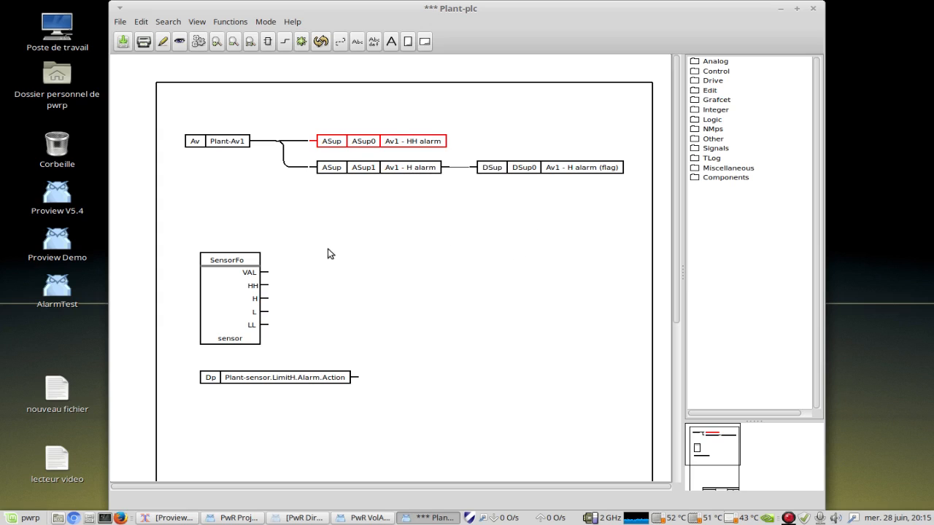
Uncover the plant hierarchy behind the program window to check the sensor object, and bring the program window back.
drag(309, 14, 628, 3)
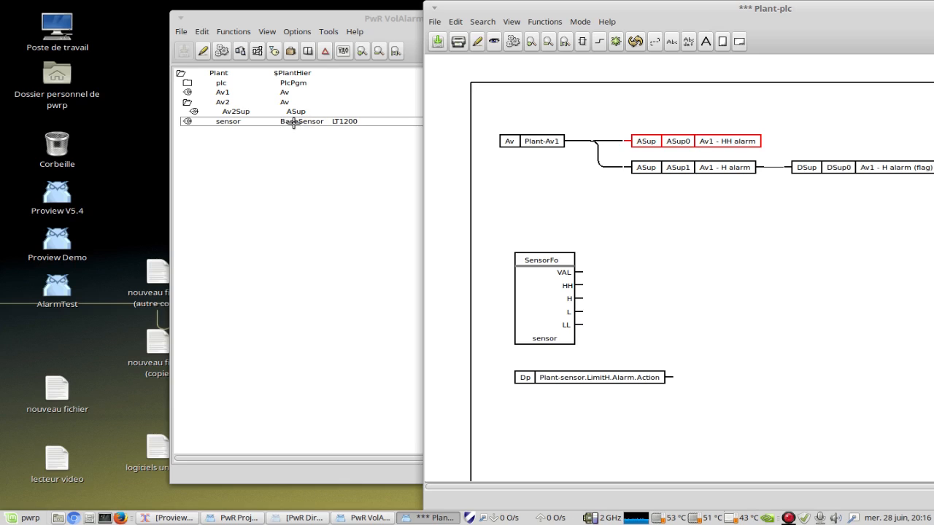
drag(811, 9, 508, 19)
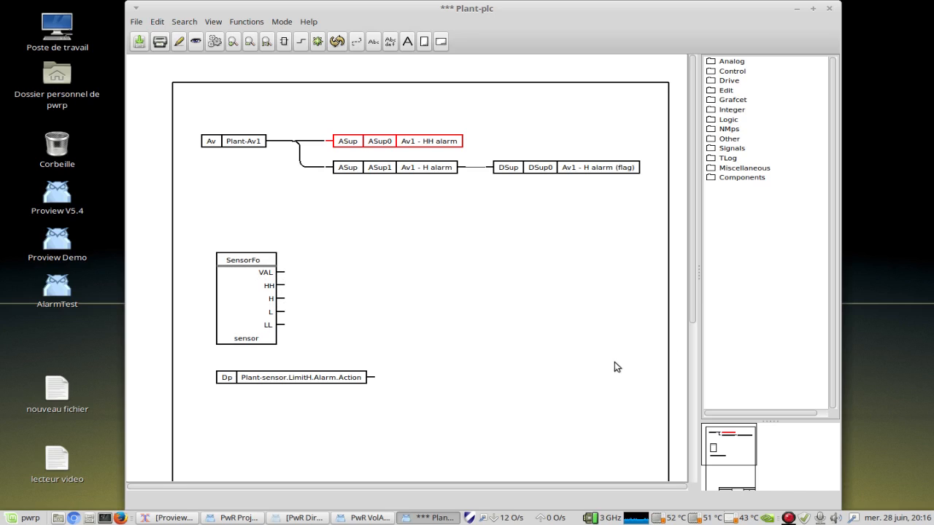
Place a BaseSensorFo block from the BaseComponent group beside the existing sensor block, and delete it again.
click(709, 177)
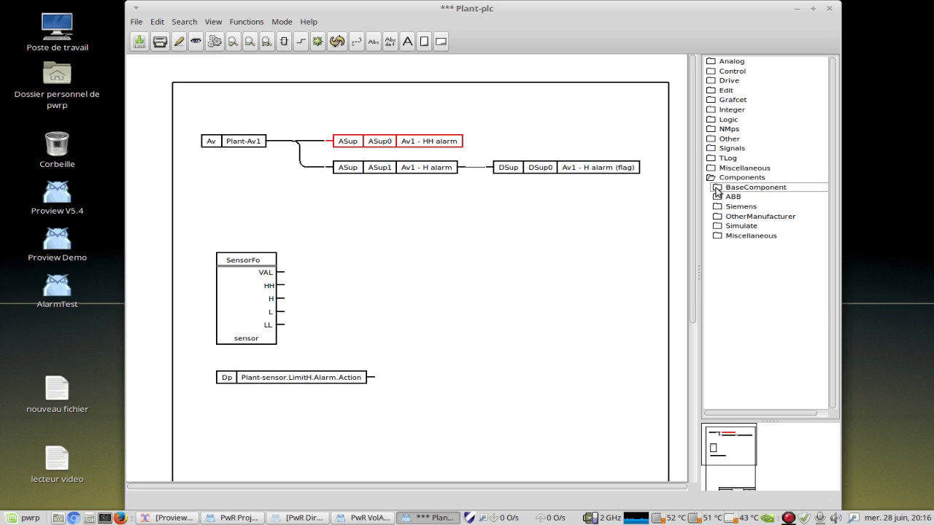
click(718, 187)
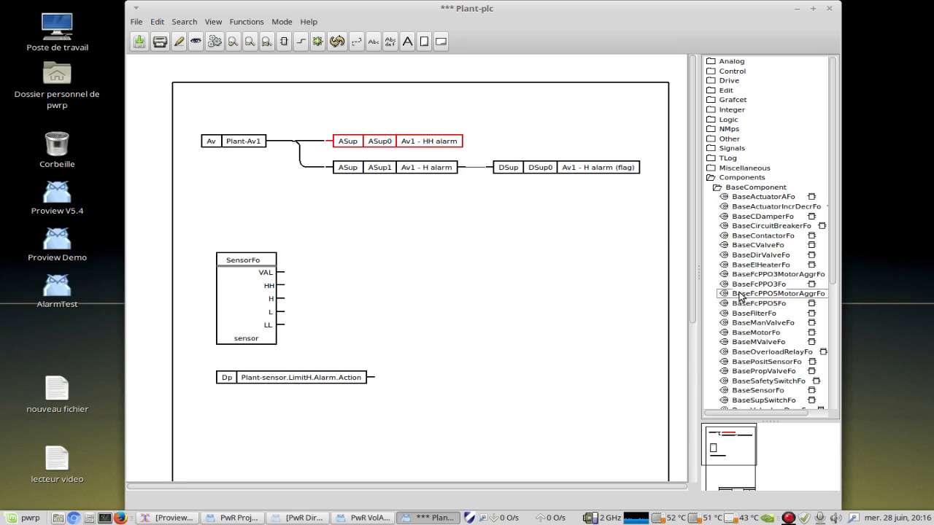
scroll(741, 273, down, 3)
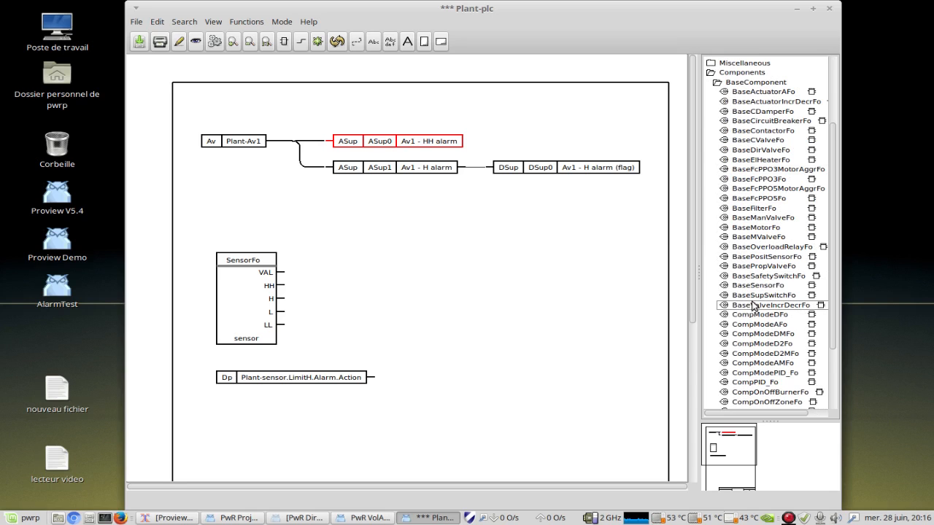
click(757, 285)
middle_click(411, 338)
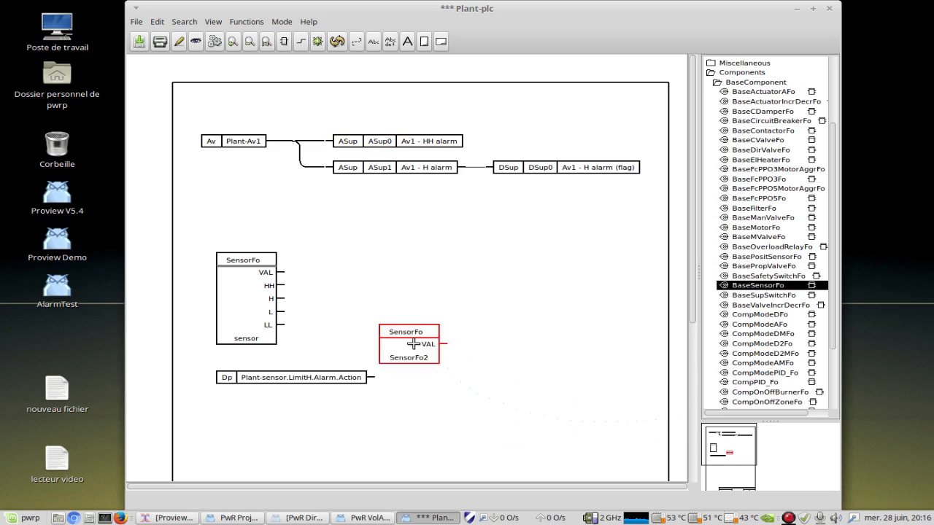
drag(411, 338, 429, 283)
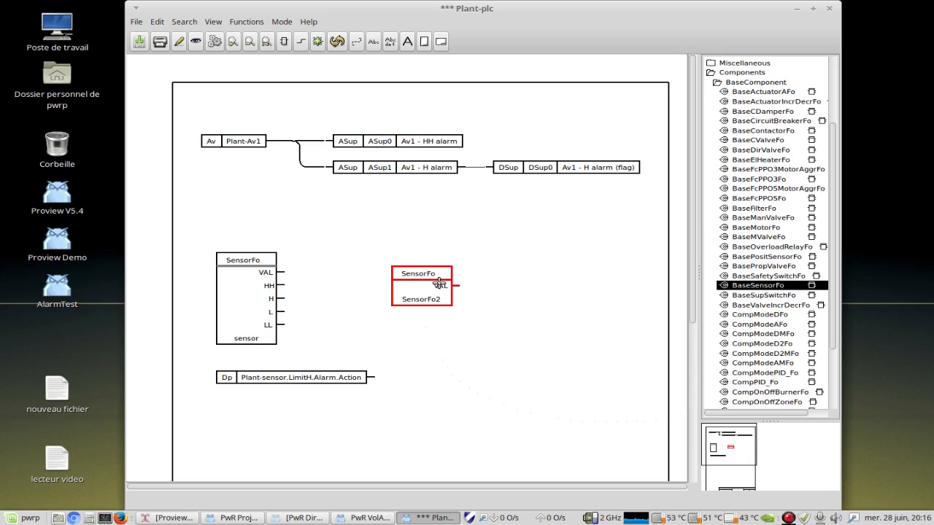
key(Delete)
Open the attributes of the existing sensor block and disable its L and LL outputs.
click(260, 319)
double_click(257, 294)
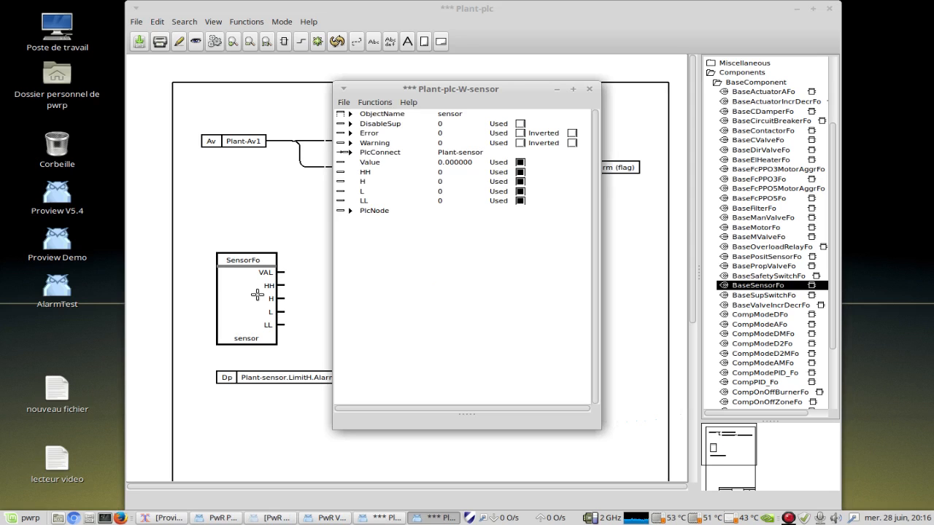
drag(502, 87, 772, 22)
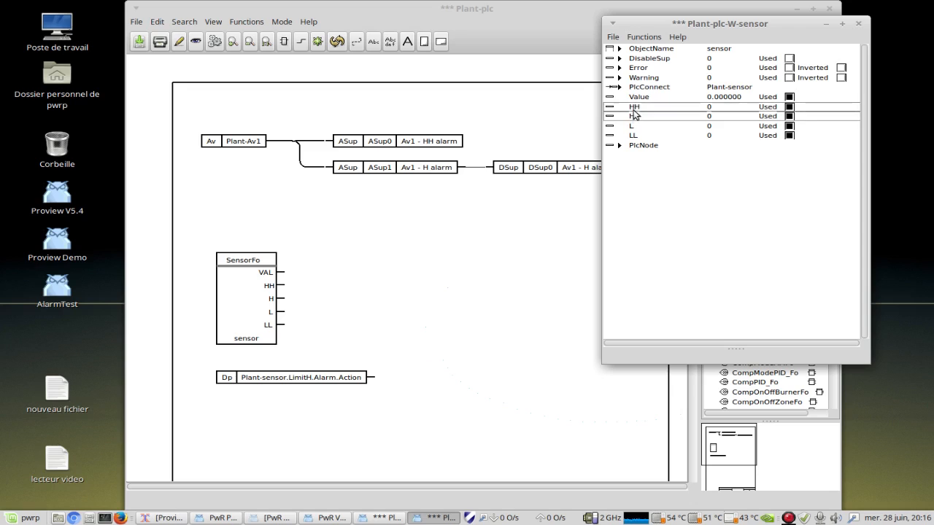
click(789, 126)
click(789, 135)
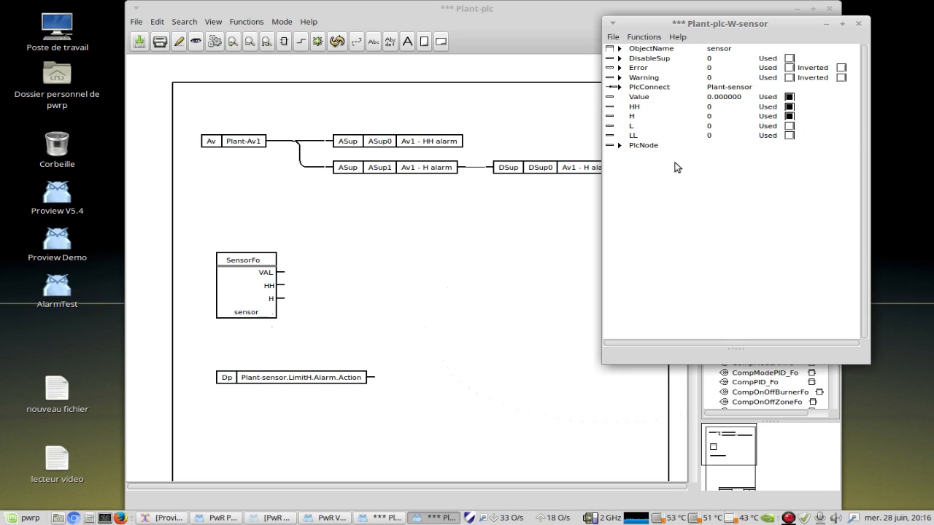
Re-enable the sensor block's L and LL outputs and close its attribute window.
click(788, 96)
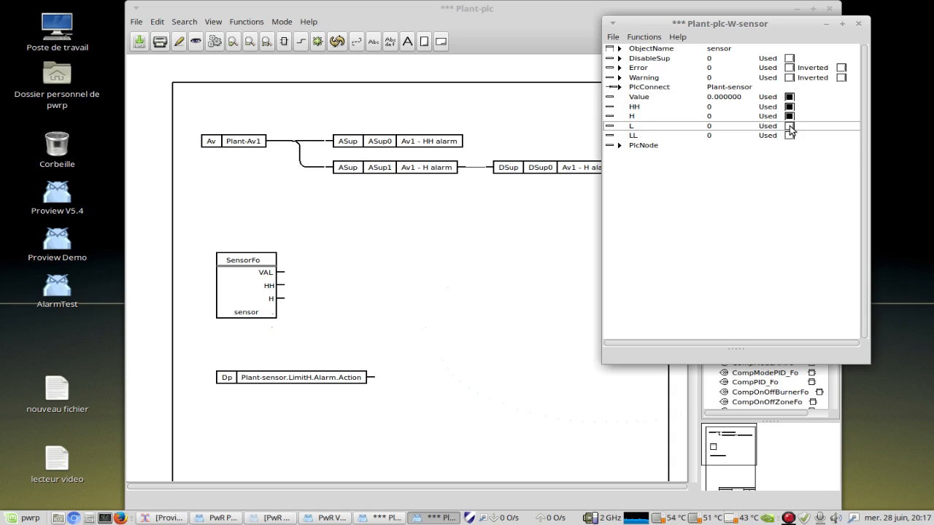
click(788, 125)
click(789, 135)
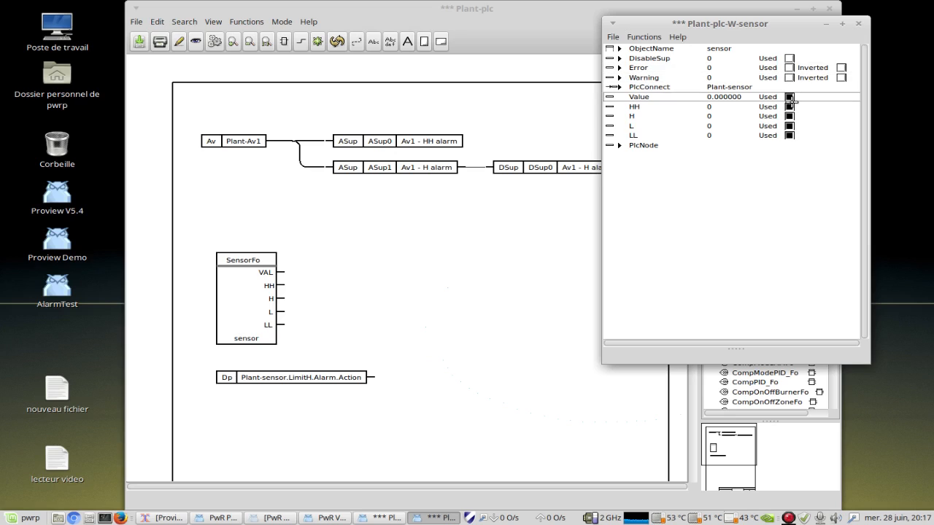
click(859, 26)
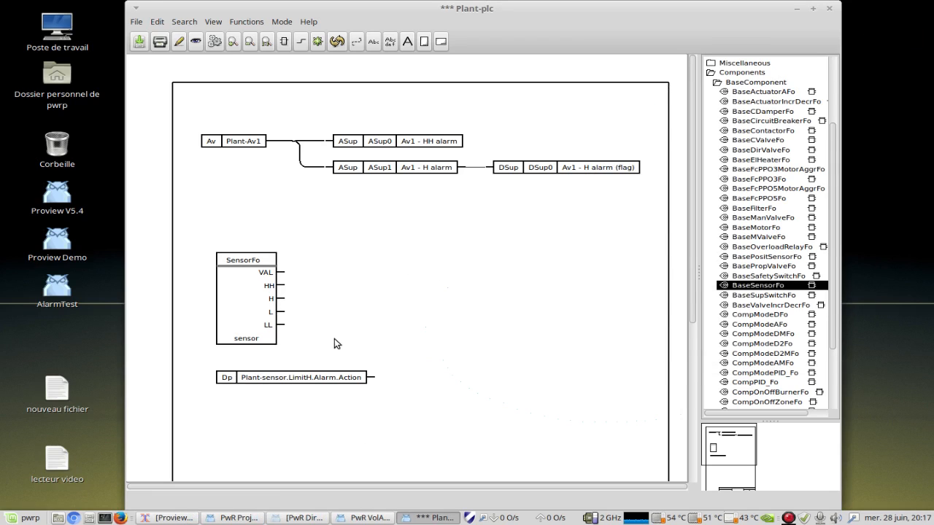
Collapse the Components group in the block palette and expand Signals > Digital to view the digital signal blocks.
click(711, 72)
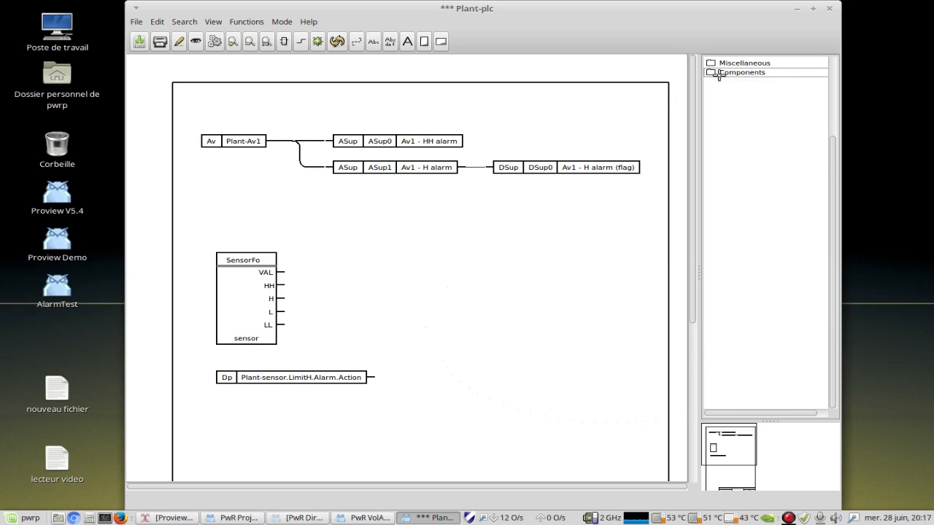
drag(834, 241, 834, 90)
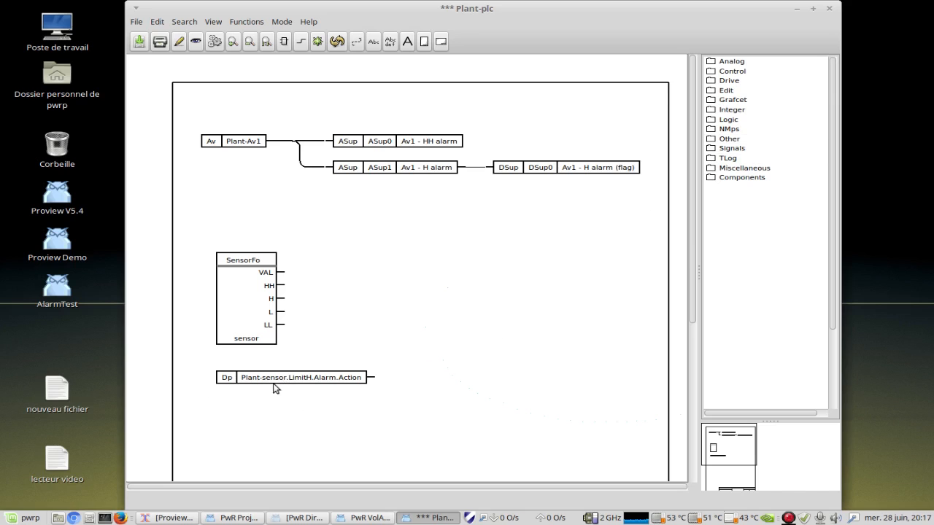
click(711, 149)
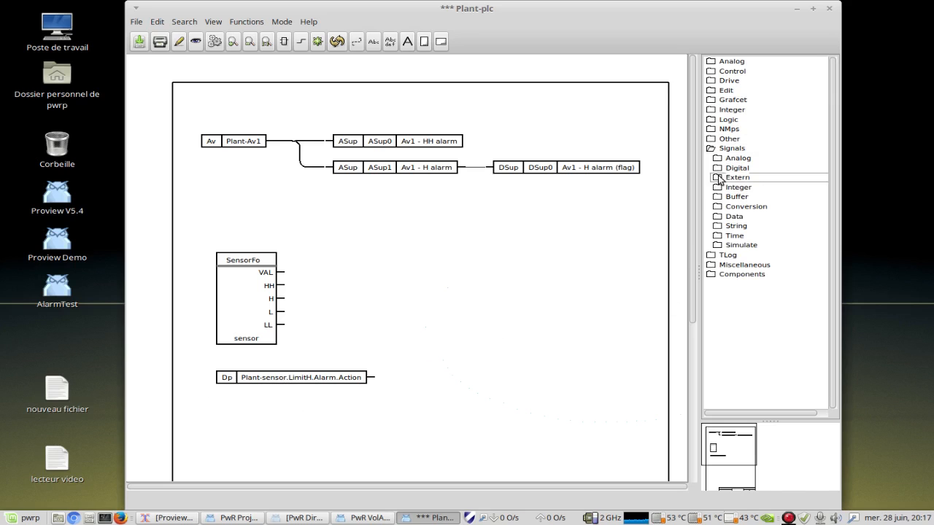
click(717, 169)
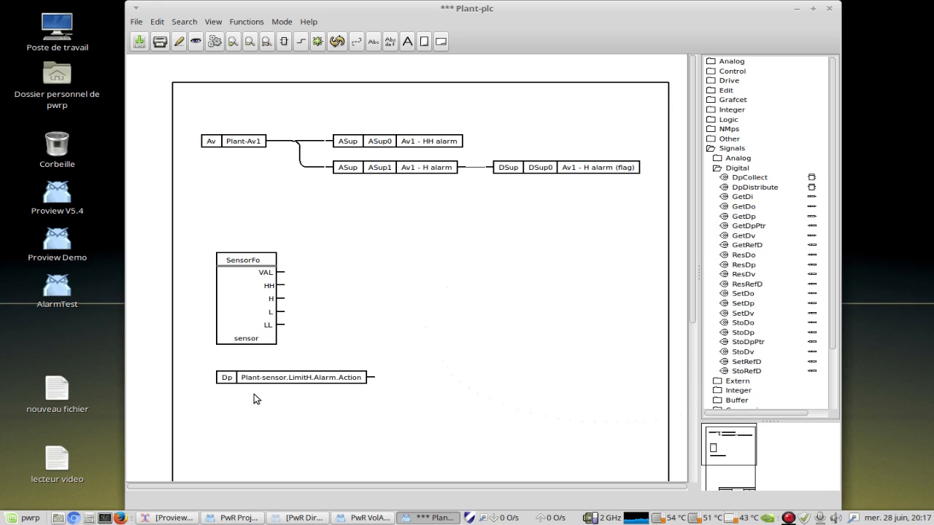
Show the plant hierarchy beside the program and expand sensor > LimitHH > Alarm to select its Action attribute.
click(317, 43)
click(706, 62)
click(707, 60)
click(758, 100)
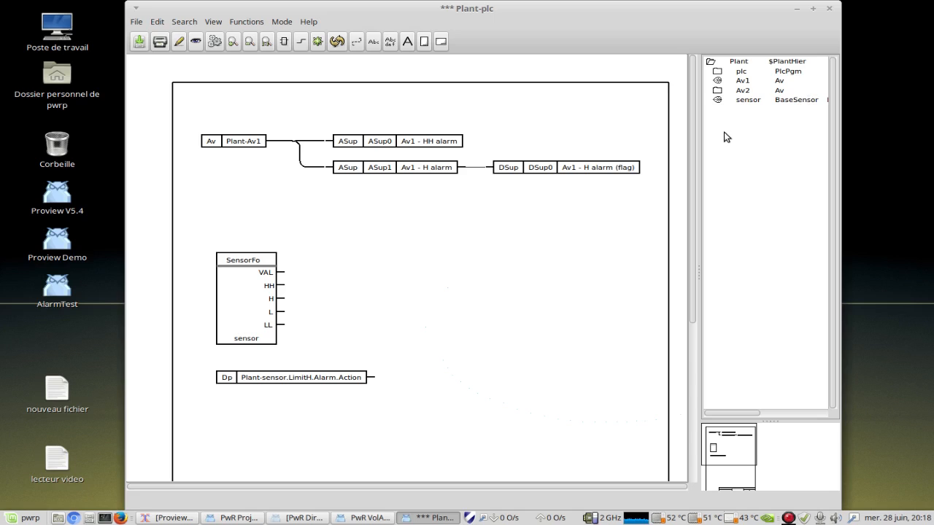
click(714, 103)
click(716, 100)
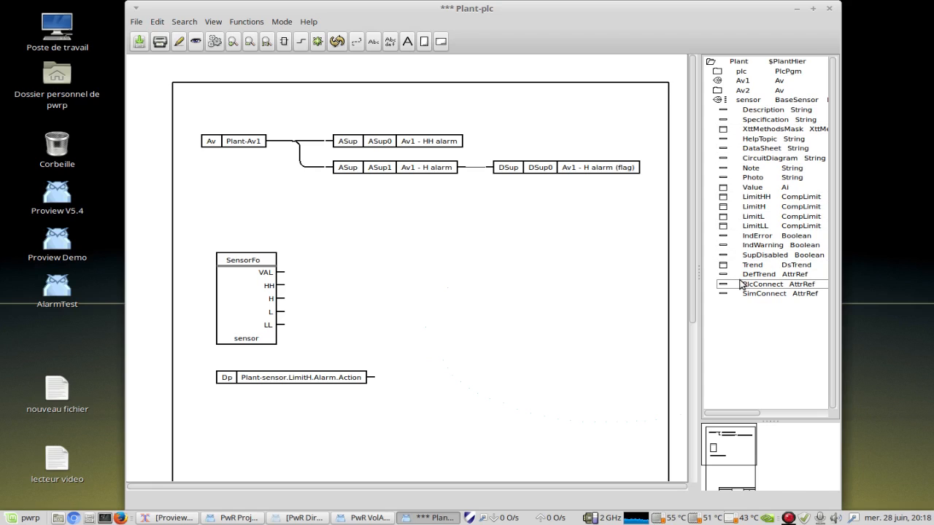
click(723, 197)
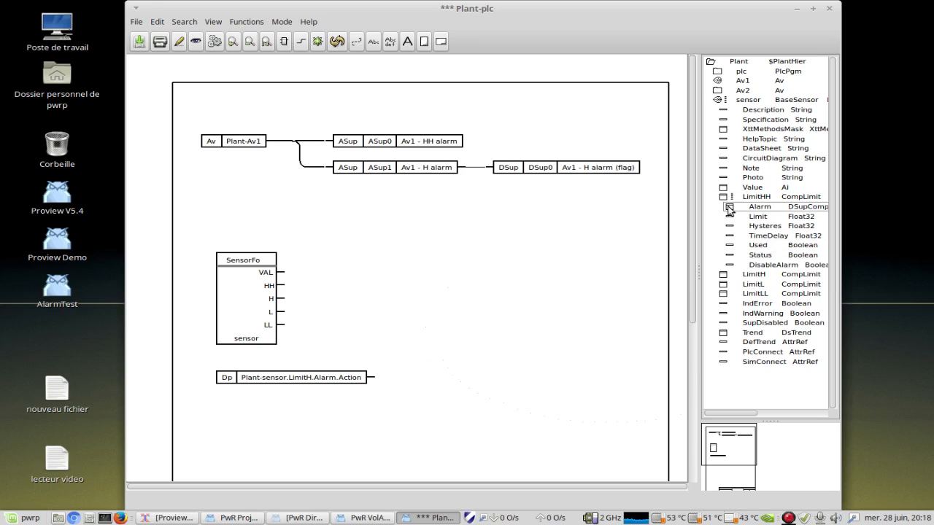
click(728, 207)
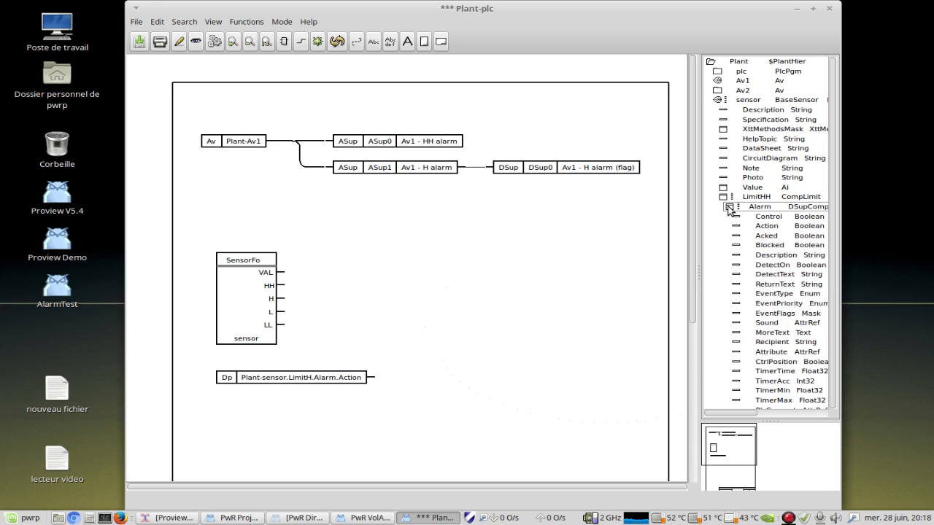
click(766, 231)
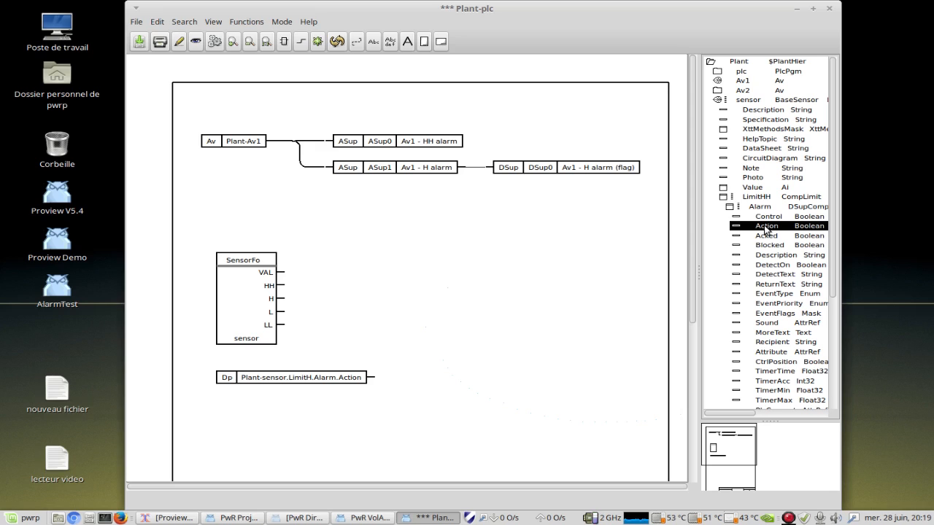
Close the Plant-plc program without saving changes, and open the attributes of Av2Sup under Av2 in a window set aside from the hierarchy.
click(831, 10)
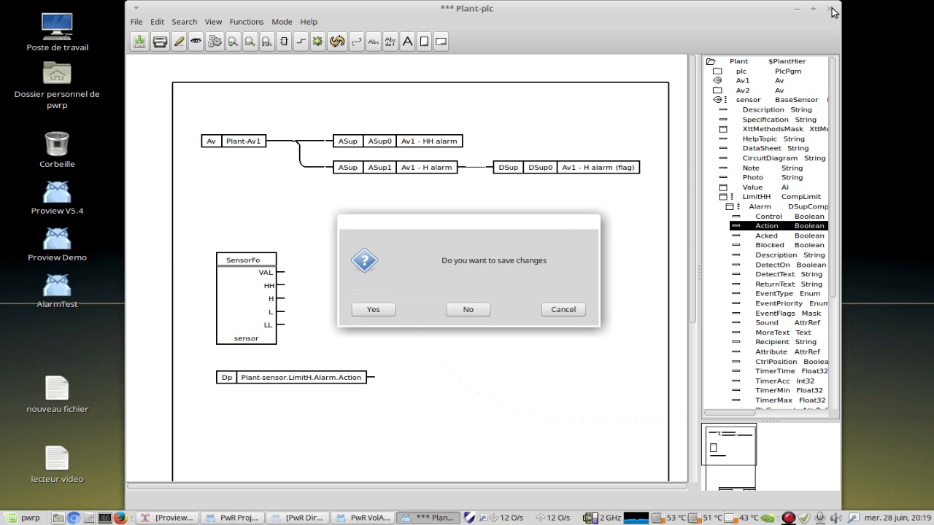
click(469, 310)
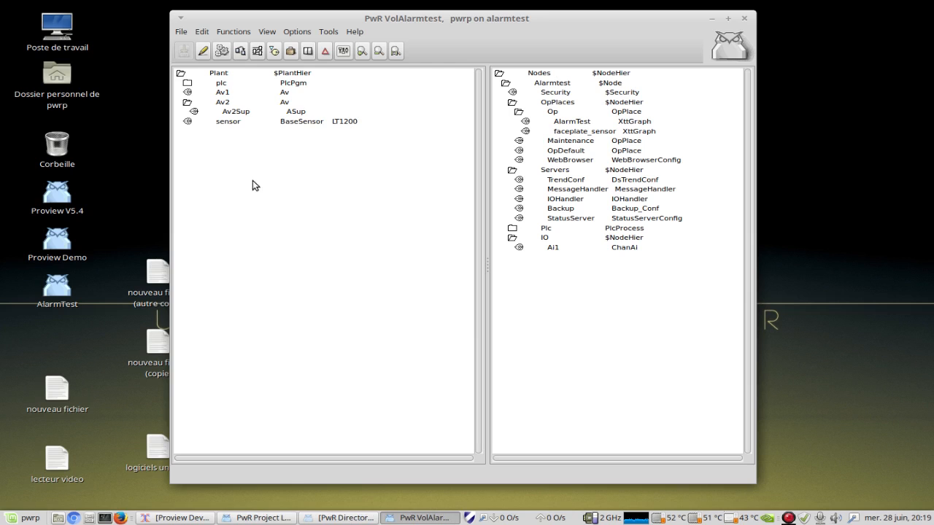
click(232, 113)
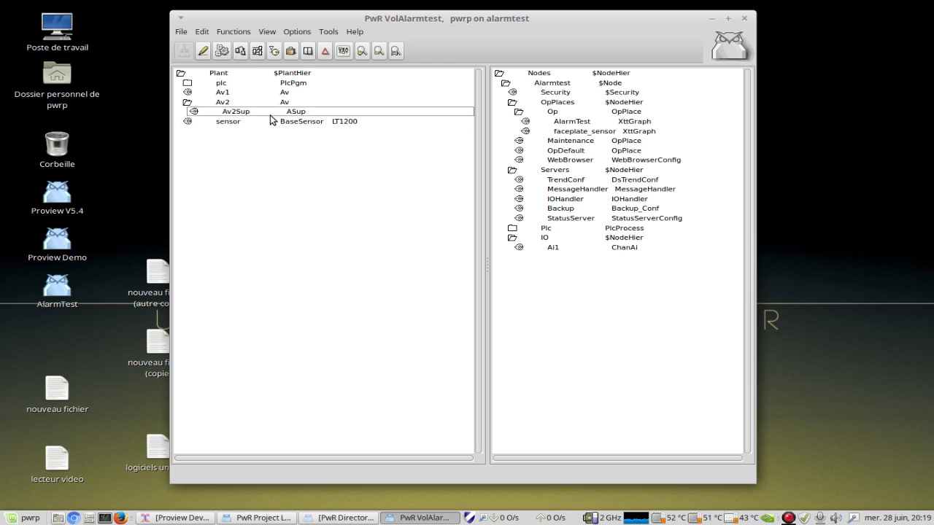
click(223, 104)
click(255, 111)
right_click(257, 111)
click(284, 103)
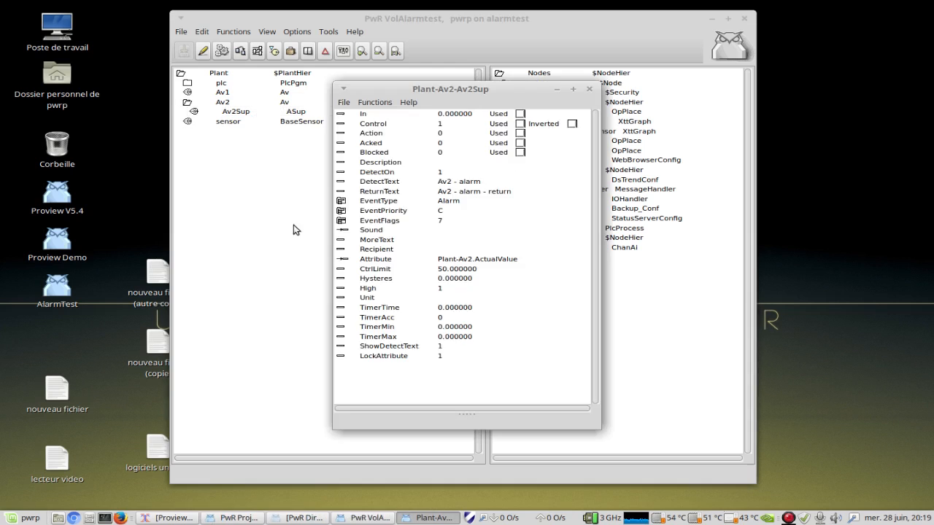
drag(392, 88, 705, 16)
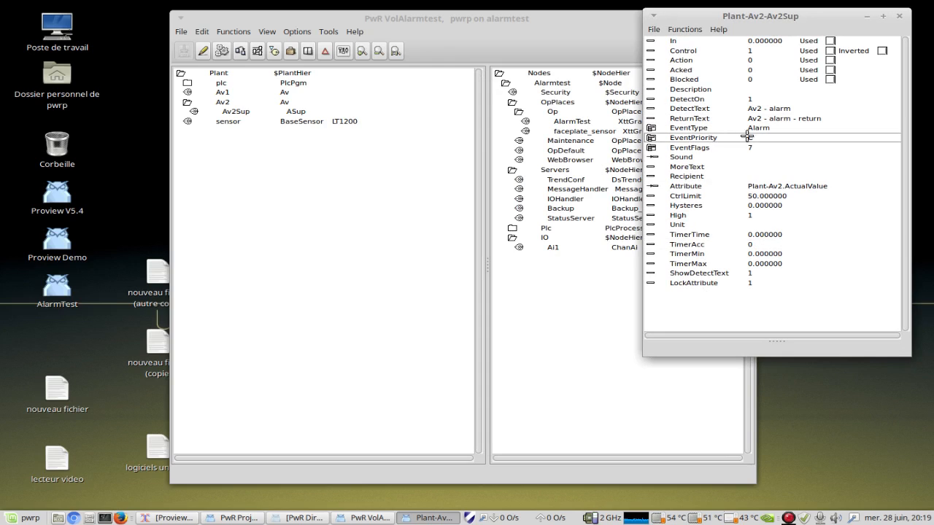
Examine the EventType and EventPriority options of Av2Sup, and close its attribute window.
click(651, 129)
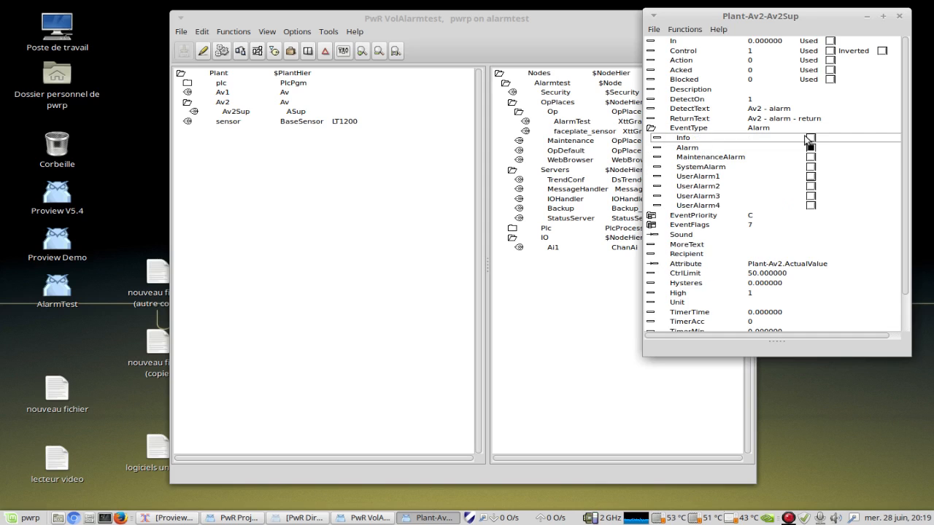
click(651, 129)
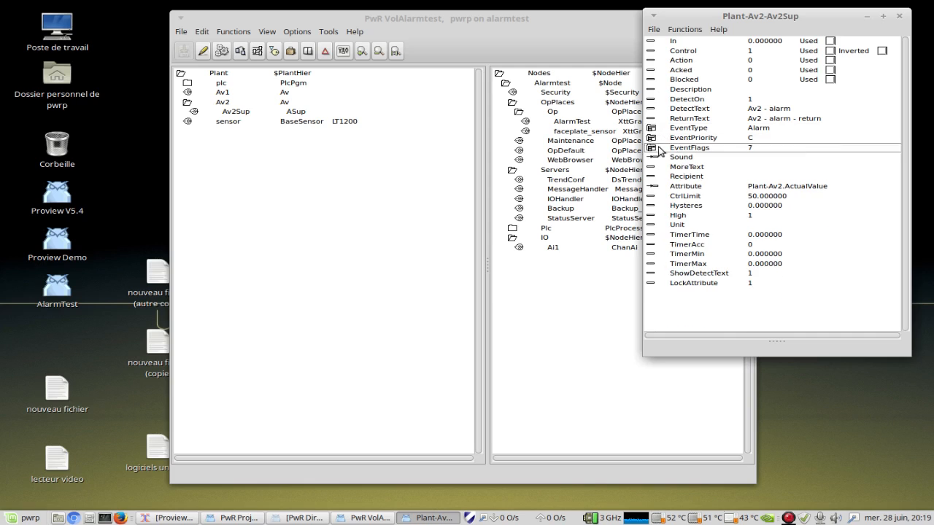
click(652, 138)
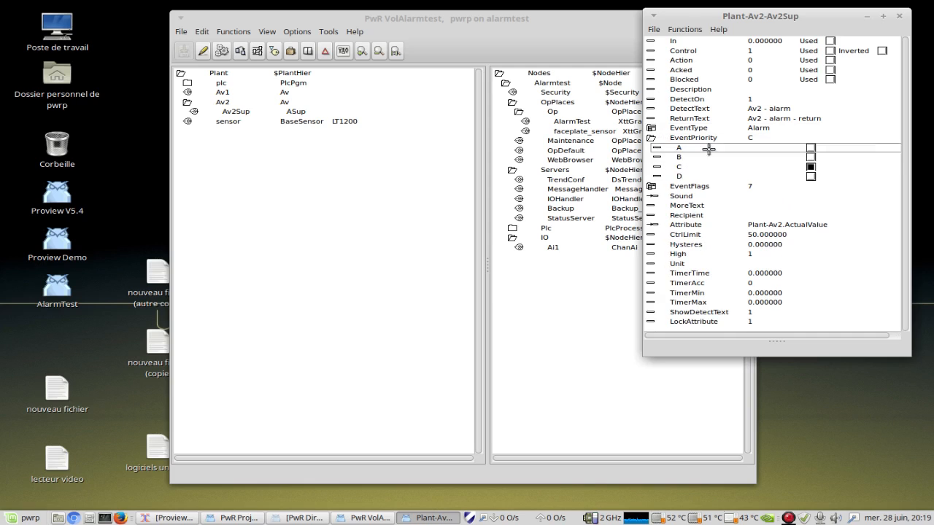
click(650, 138)
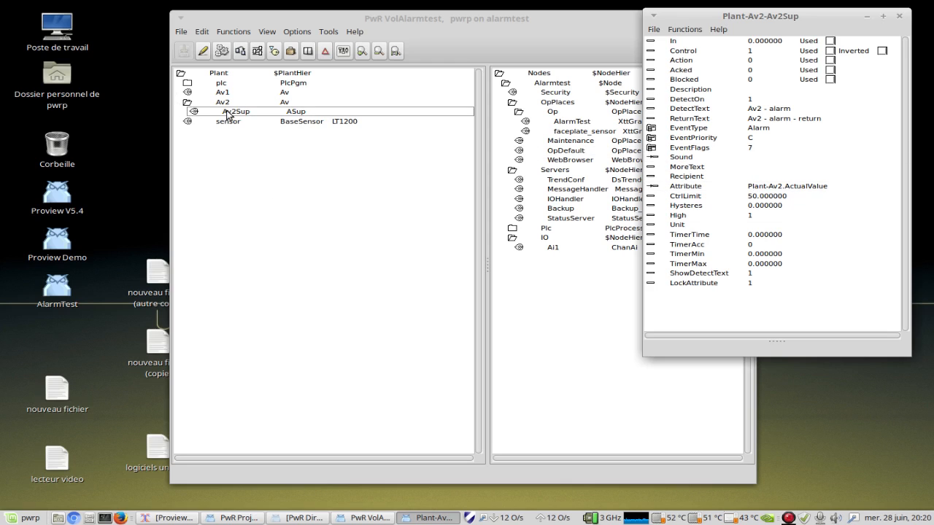
click(899, 15)
Switch the volume to edit mode and select the ASup class in the Plant palette's Supervision group.
click(202, 52)
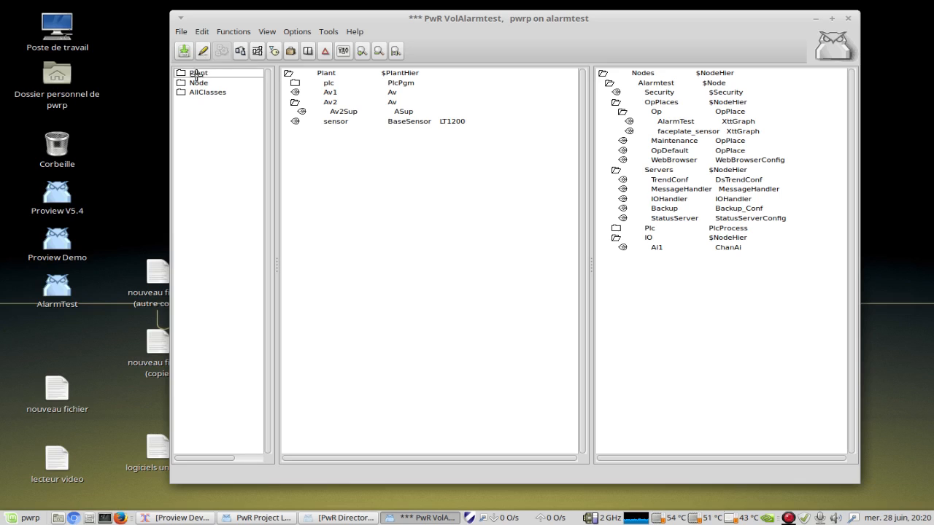
click(180, 73)
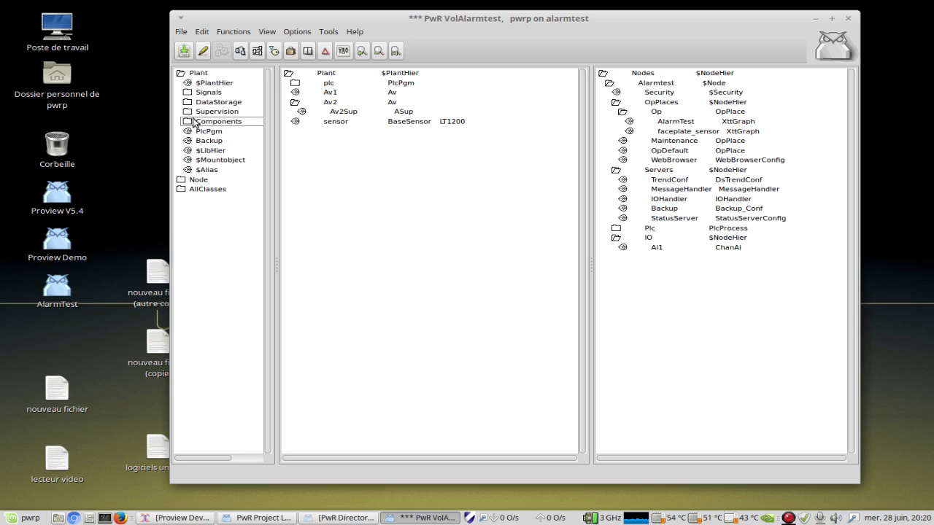
click(189, 113)
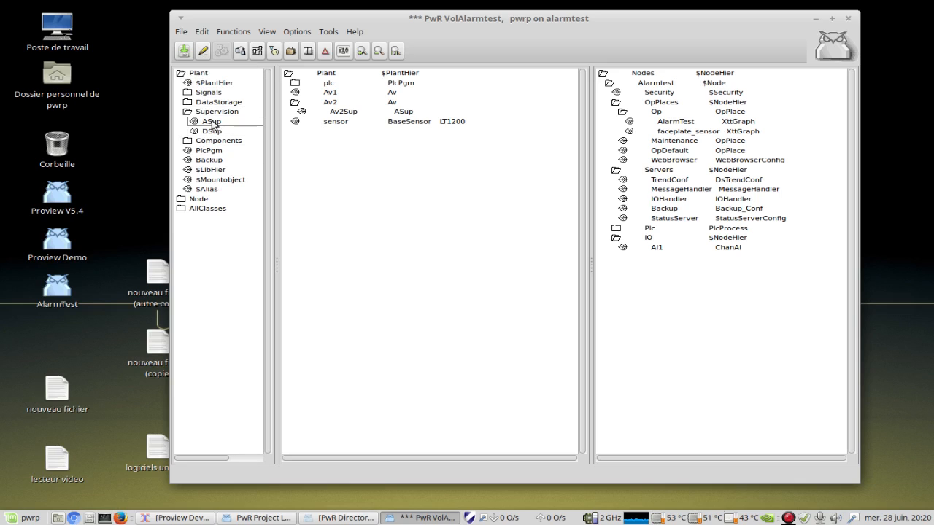
click(207, 132)
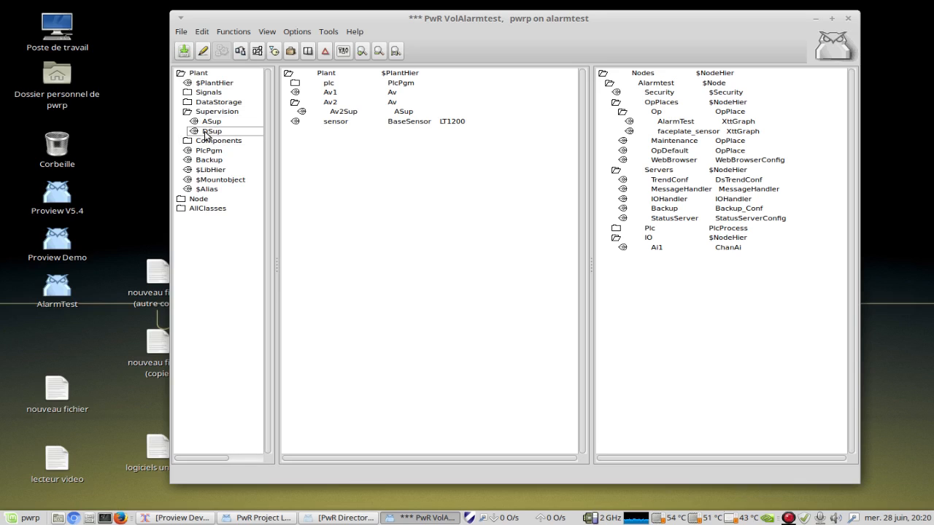
click(217, 122)
click(217, 122)
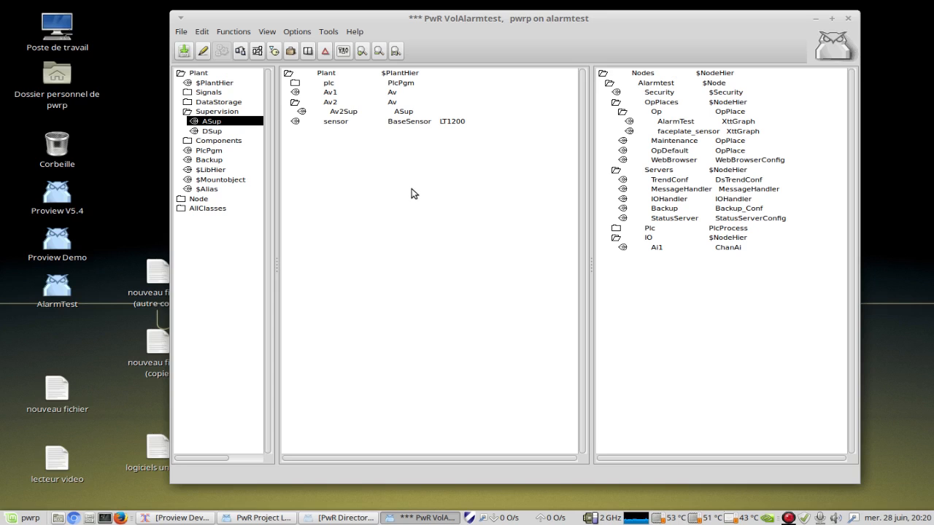
Collapse Supervision, expand Components > BaseComponent and widen the palette to look through the component classes.
click(183, 113)
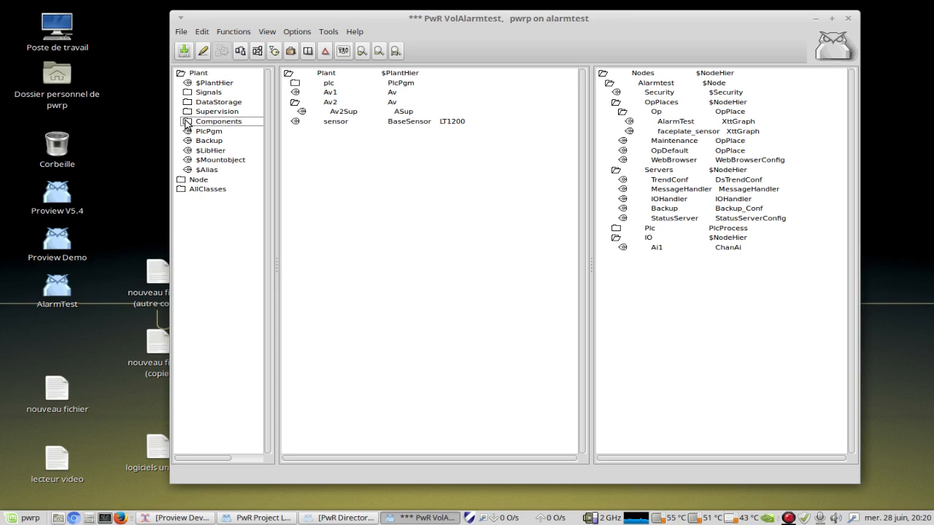
click(187, 123)
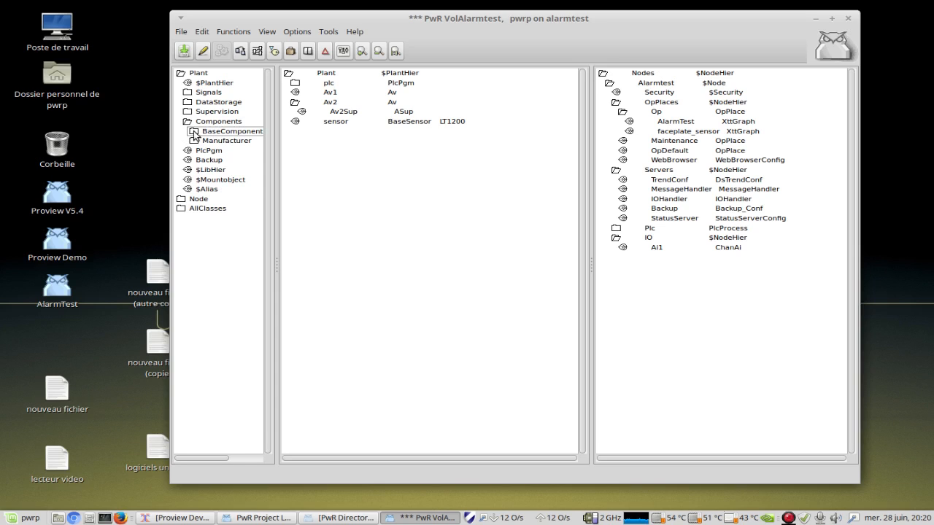
click(193, 133)
drag(277, 267, 340, 276)
scroll(277, 157, down, 5)
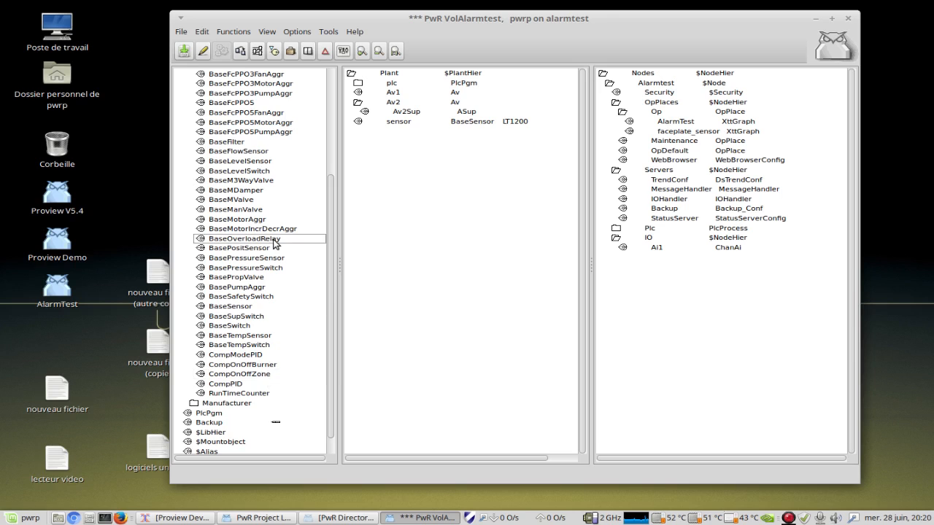
scroll(275, 243, up, 4)
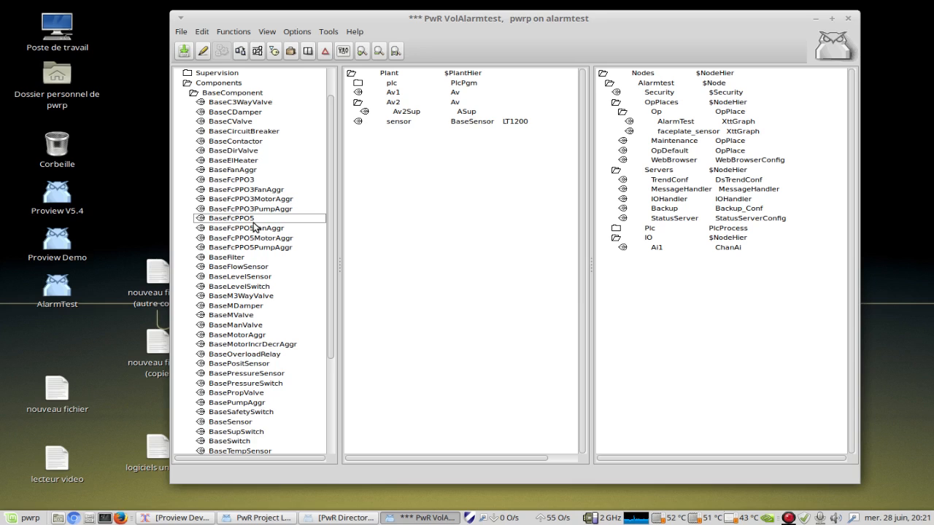
click(291, 334)
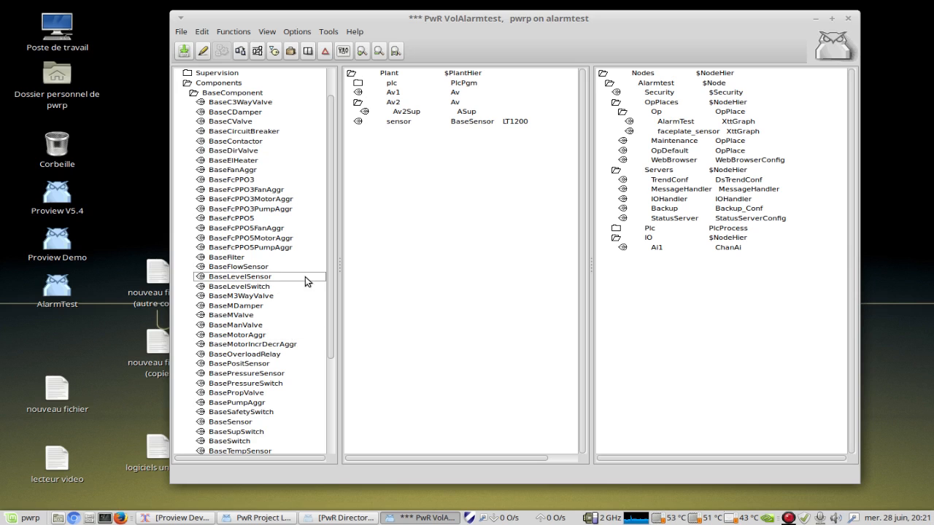
drag(331, 201, 328, 224)
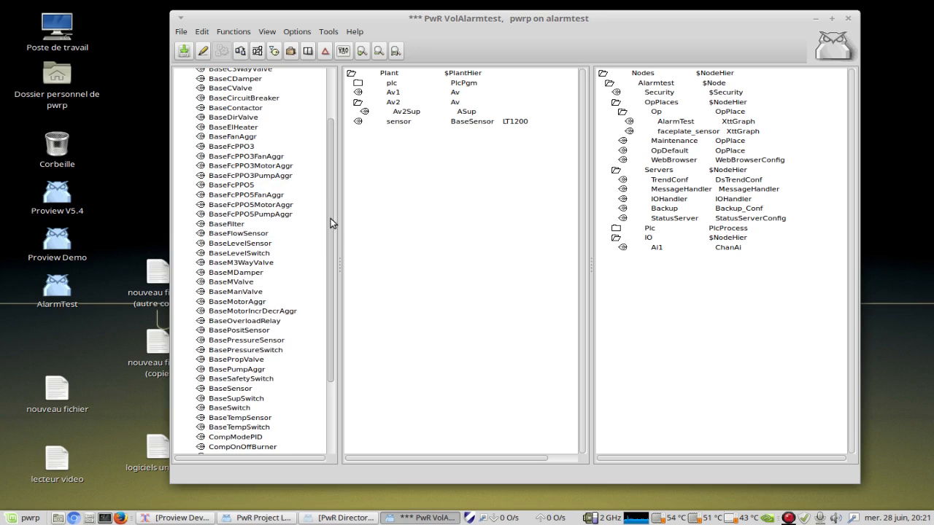
Point out the flow, level and pressure sensor classes and the level and pressure switch classes in BaseComponent.
click(248, 236)
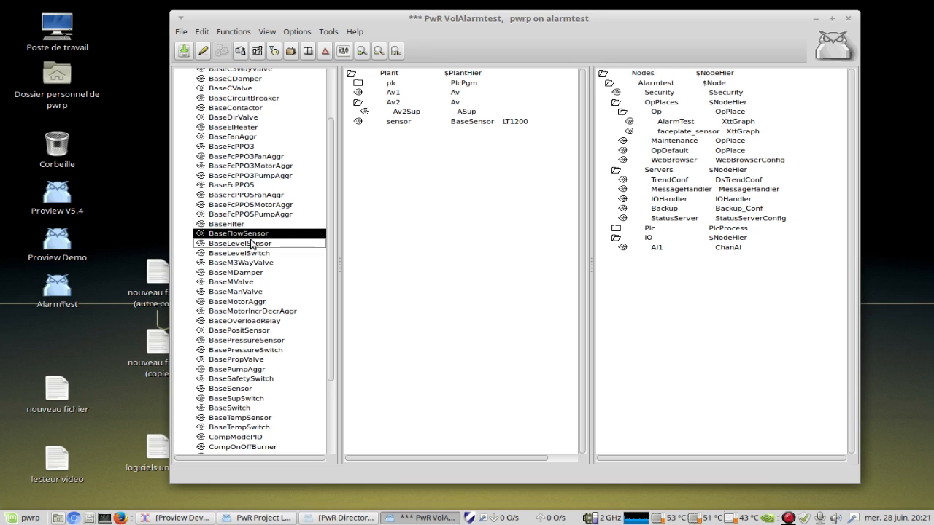
click(242, 244)
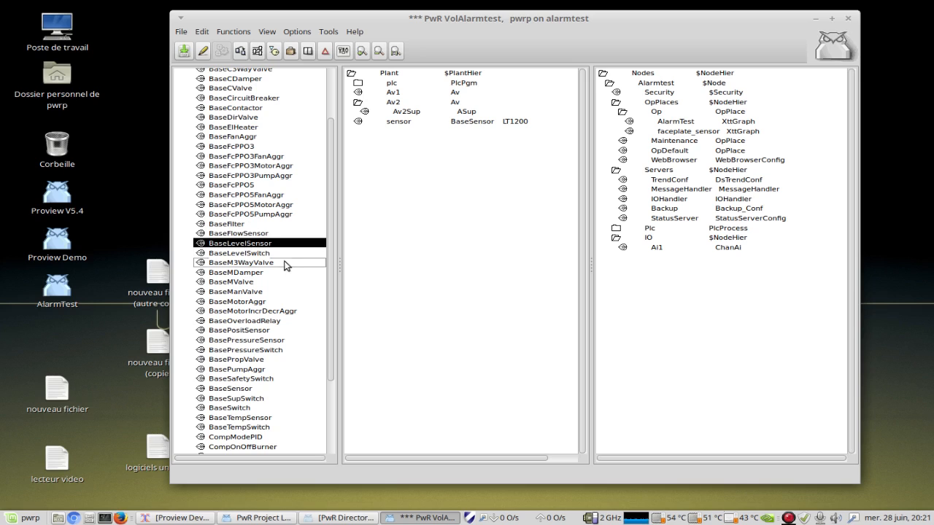
click(261, 255)
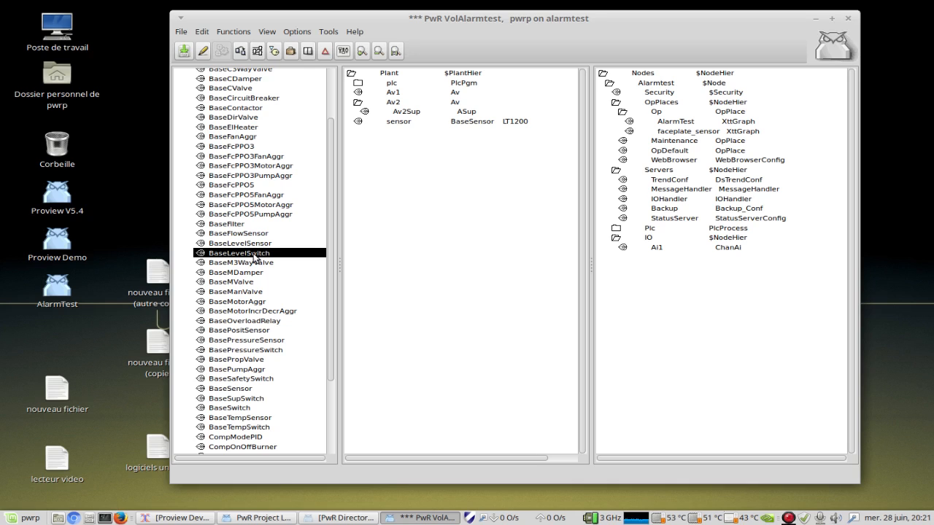
click(275, 341)
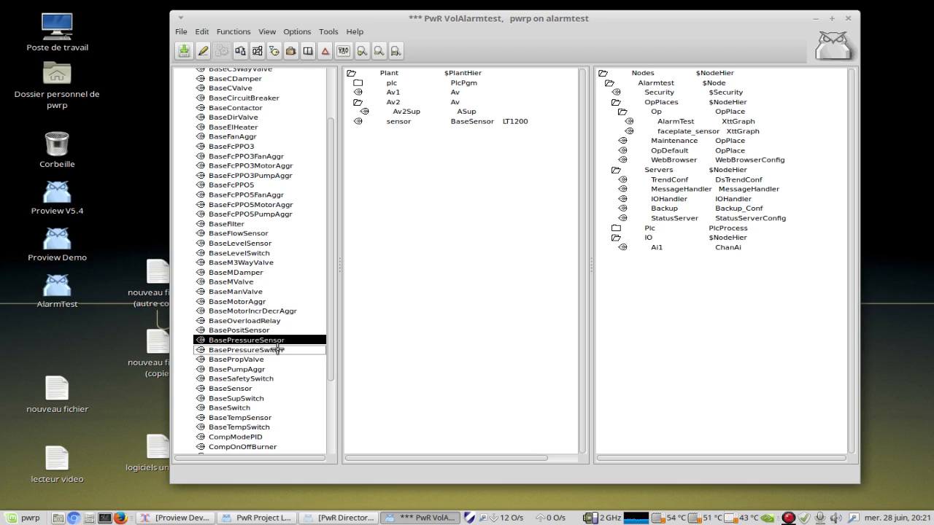
click(278, 351)
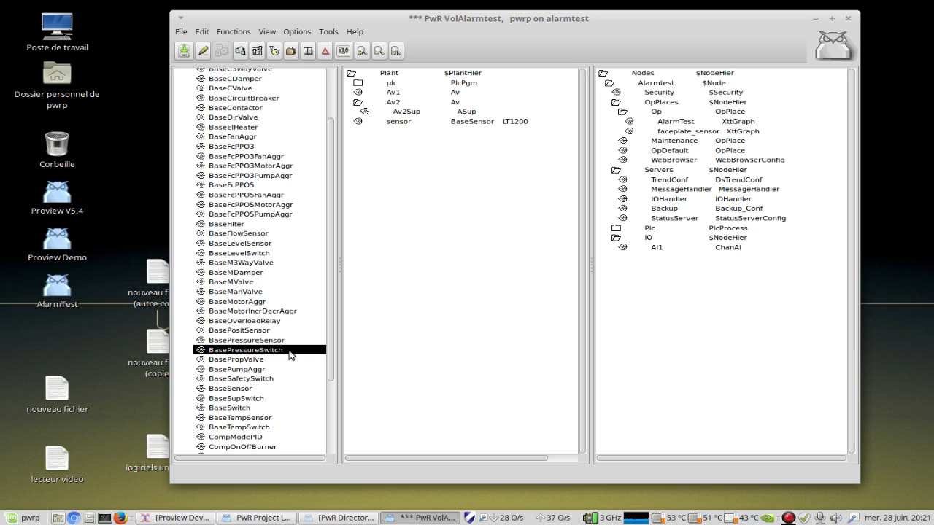
click(257, 233)
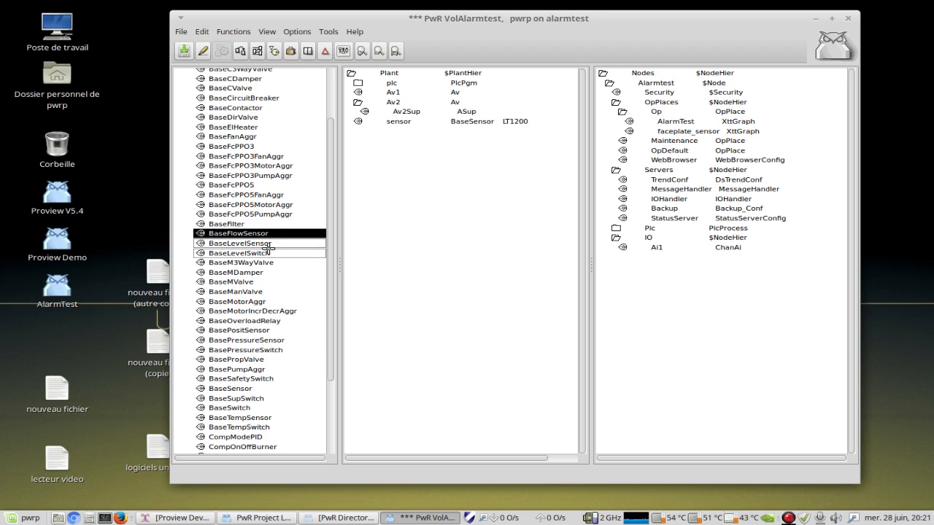
Compare the BaseFlowSensor and BaseLevelSensor classes in the palette, and collapse the BaseComponent and Components groups.
click(271, 244)
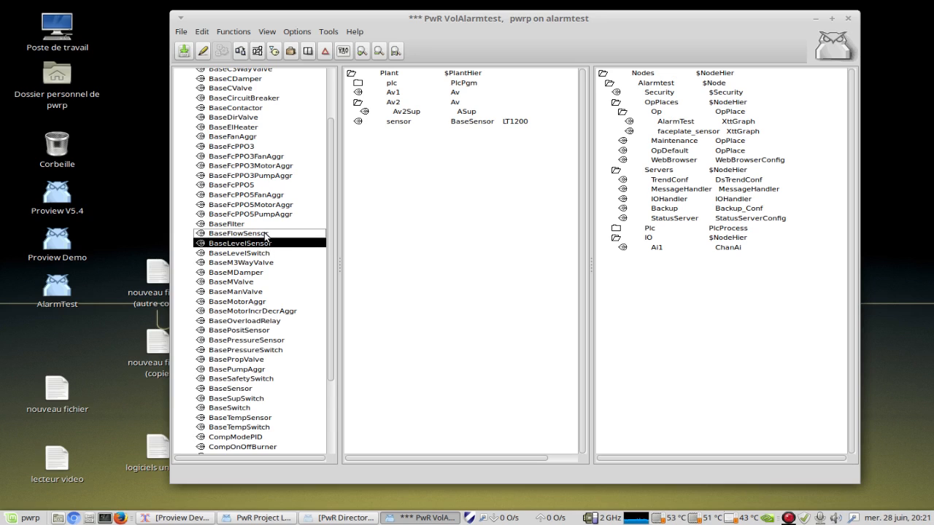
click(258, 234)
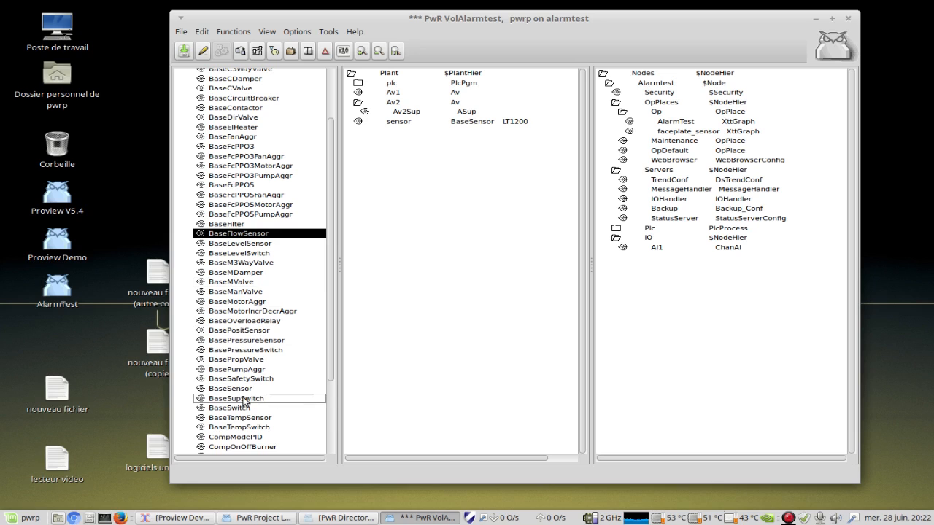
click(240, 243)
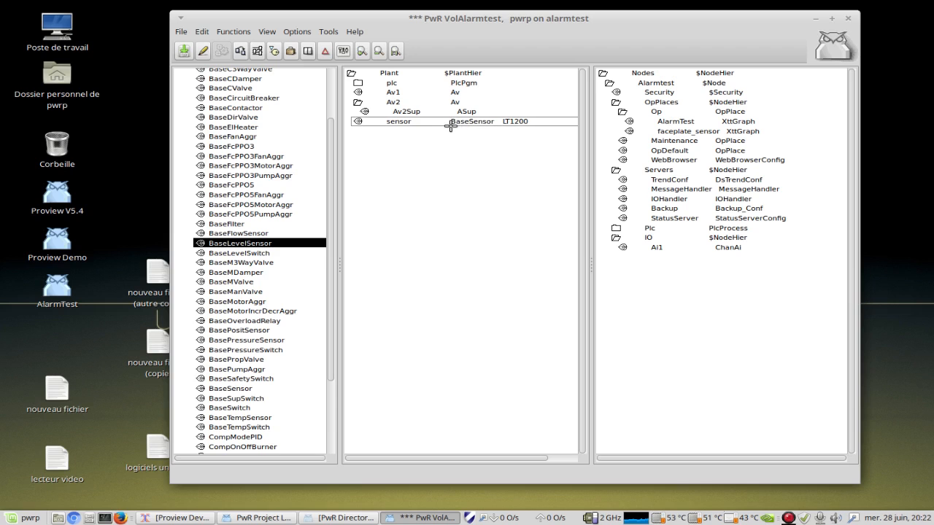
drag(331, 266, 332, 220)
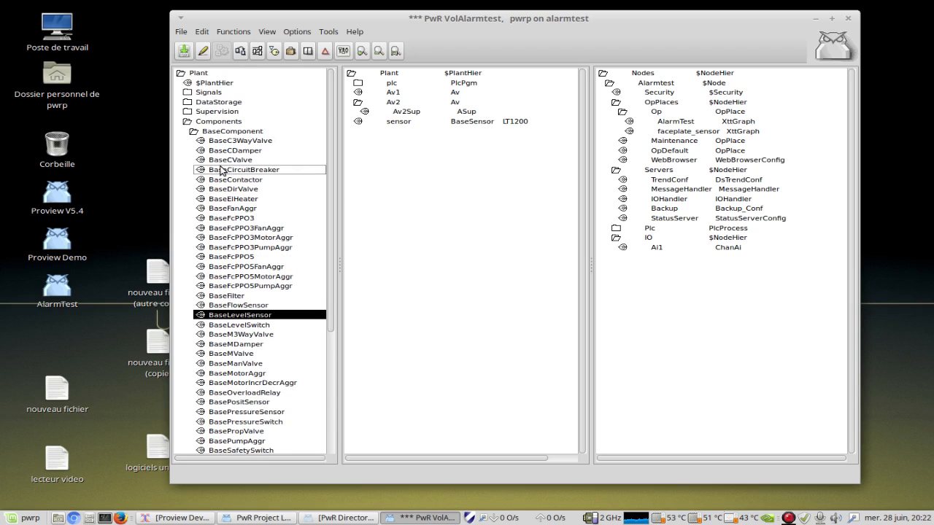
click(194, 132)
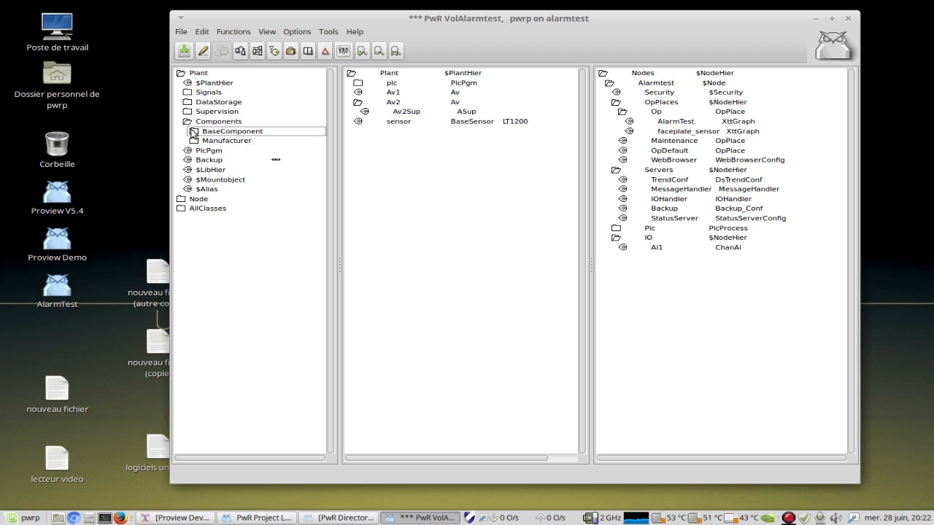
click(186, 122)
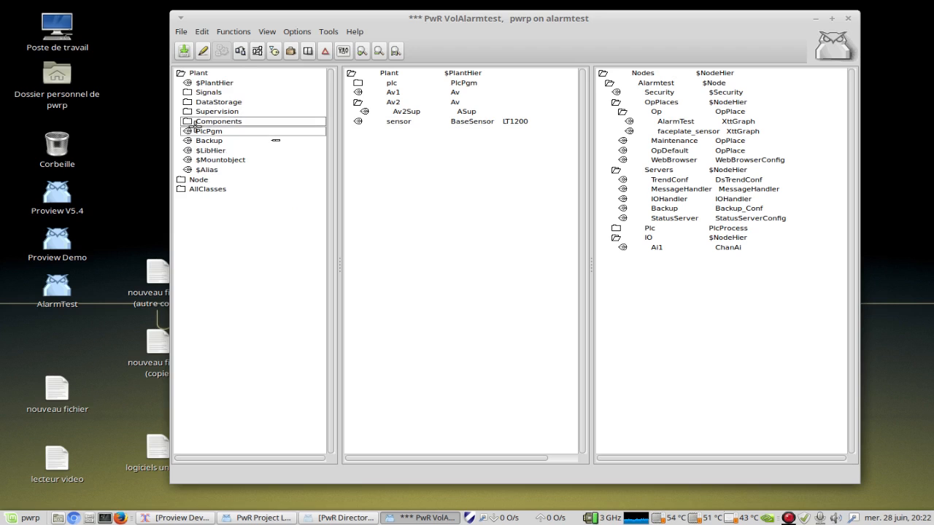
Look up the BaseSensor class under AllClasses > BaseComponent, and collapse both groups.
click(181, 191)
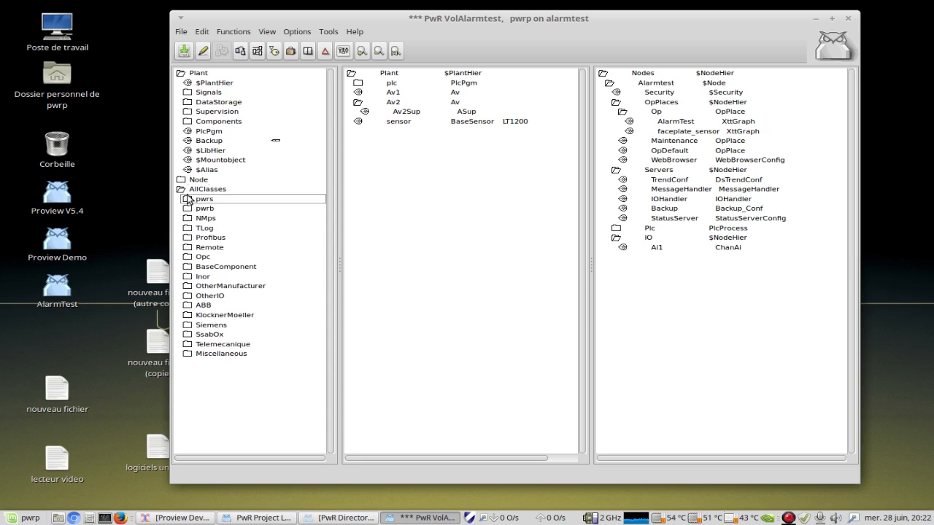
click(188, 269)
scroll(287, 296, down, 6)
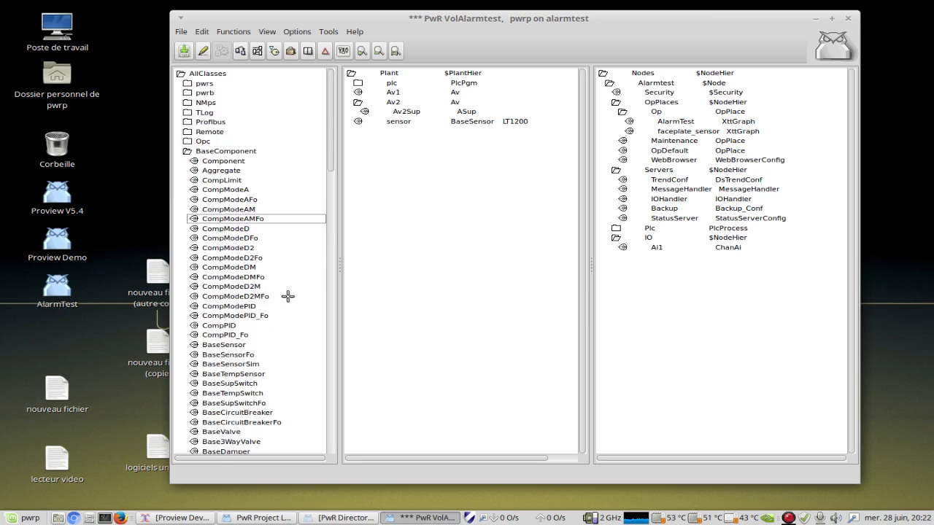
click(215, 231)
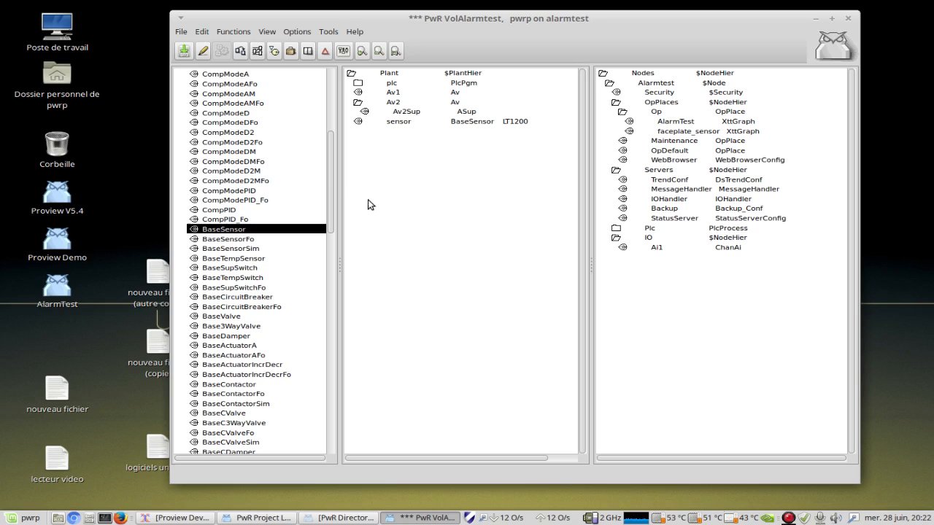
drag(331, 182, 331, 120)
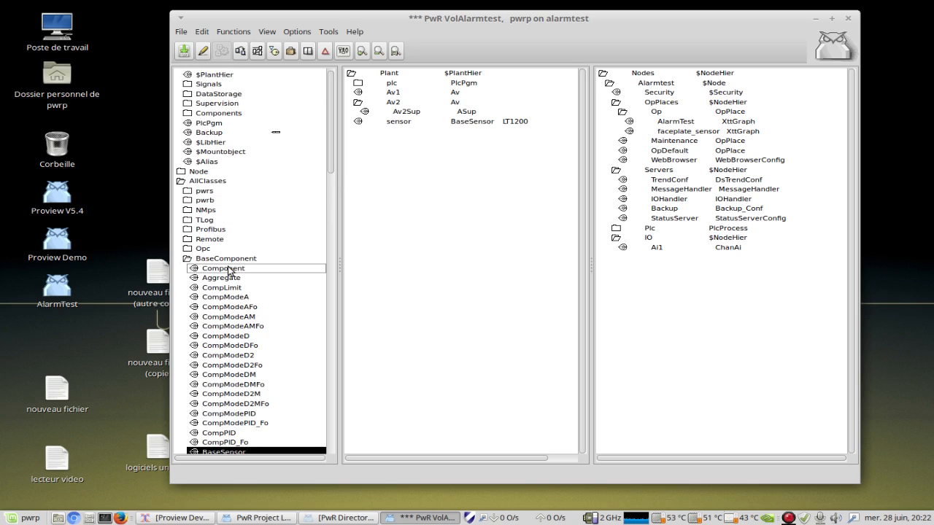
click(188, 259)
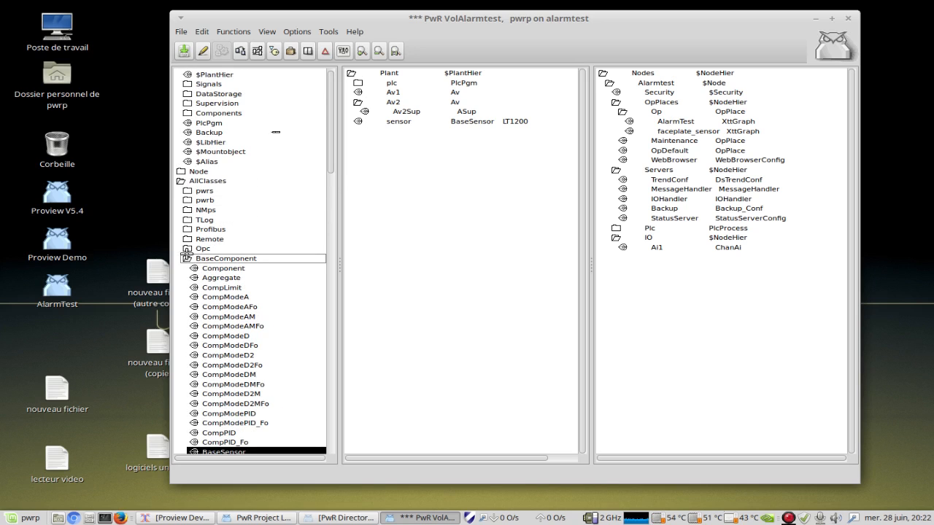
click(179, 182)
Open the attributes of the plant's sensor object and examine its Value signal, including the SigChanCon channel connection.
click(447, 121)
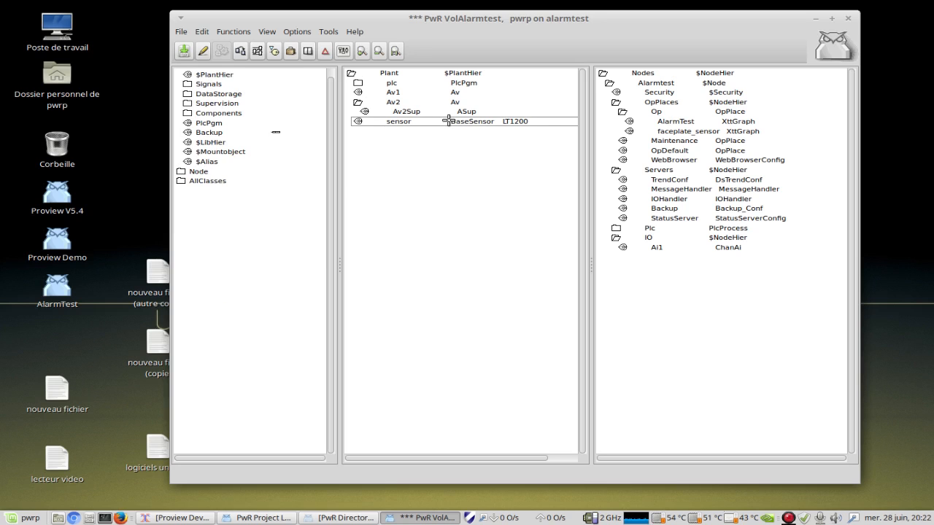
right_click(448, 121)
click(475, 115)
drag(398, 92, 698, 34)
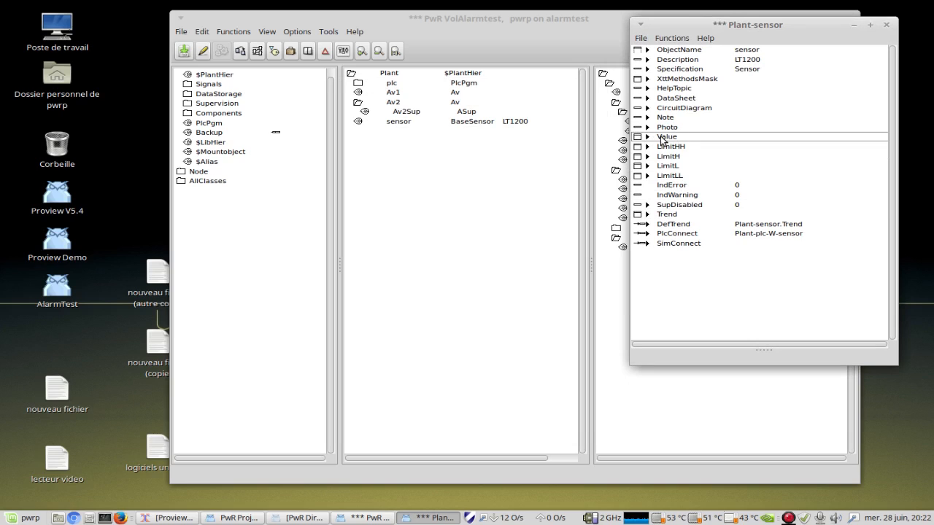
click(636, 138)
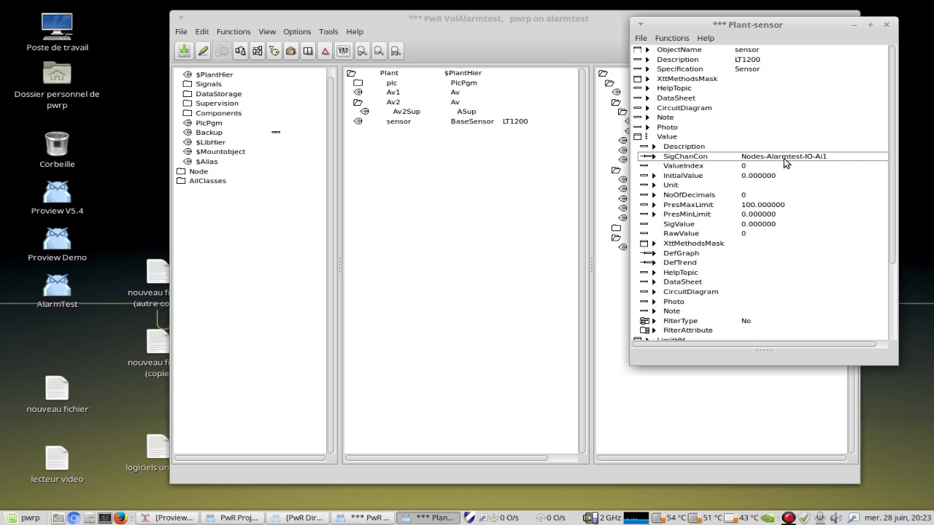
click(638, 137)
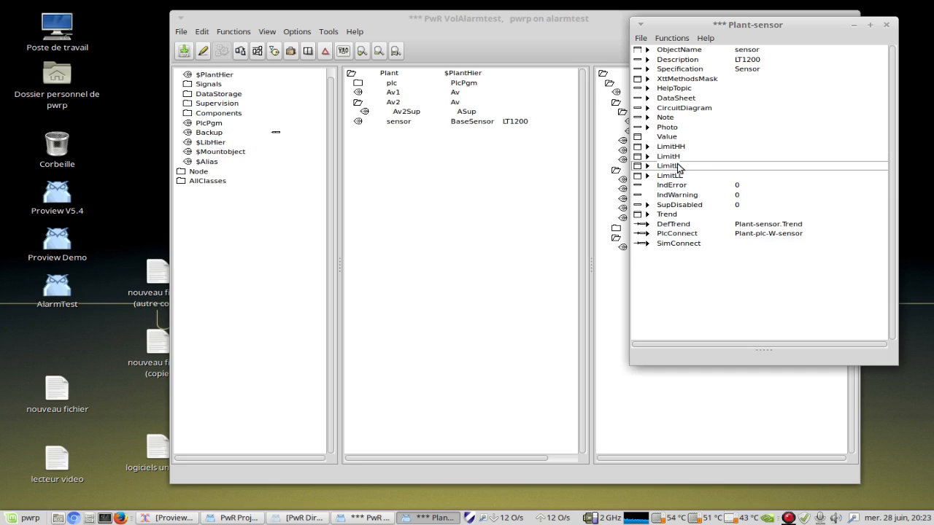
Examine the LimitHH settings and its Alarm attributes on the sensor object, and collapse LimitHH.
click(638, 147)
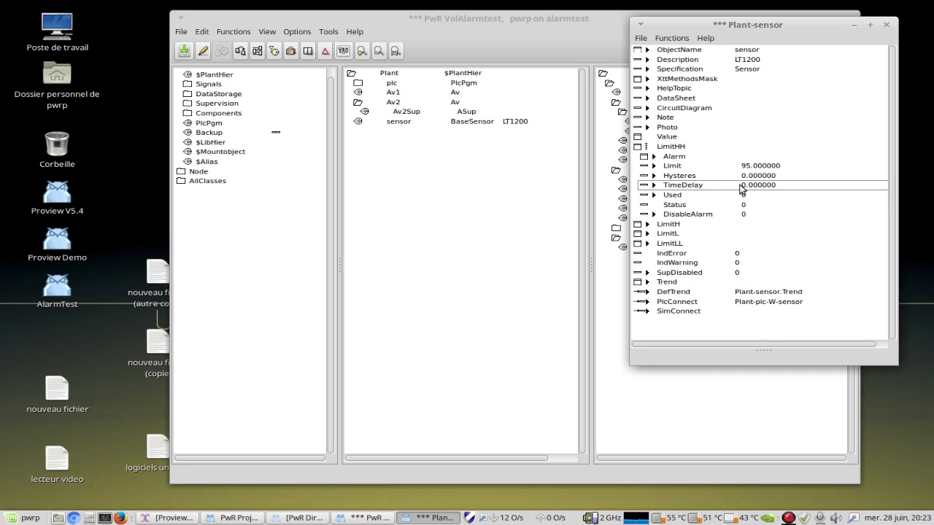
click(643, 157)
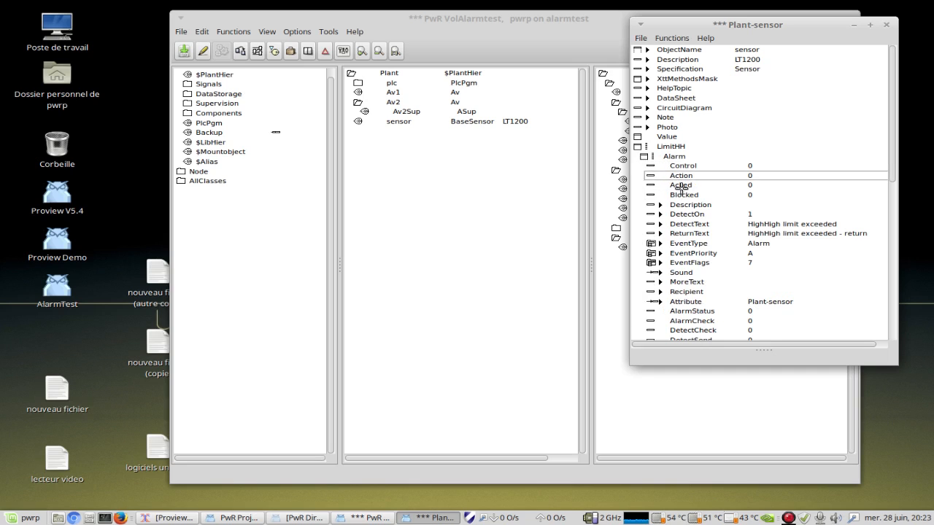
scroll(835, 222, down, 4)
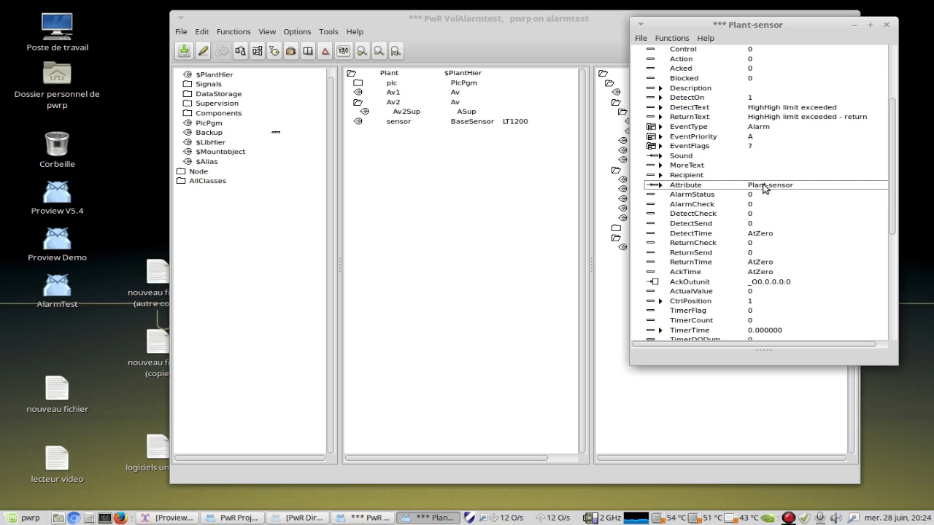
scroll(741, 203, down, 3)
scroll(742, 198, up, 6)
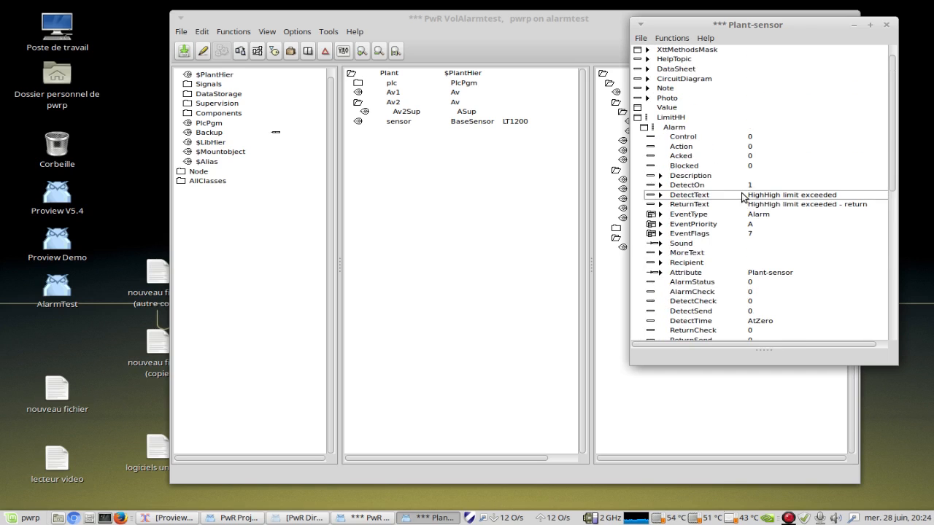
click(637, 118)
click(636, 119)
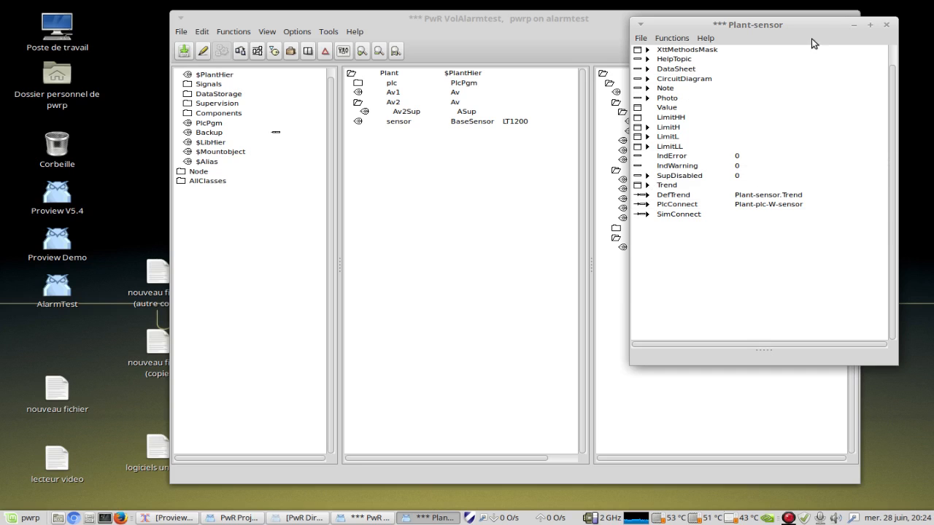
Close the sensor's attribute window and switch the volume out of edit mode.
drag(817, 28, 194, 83)
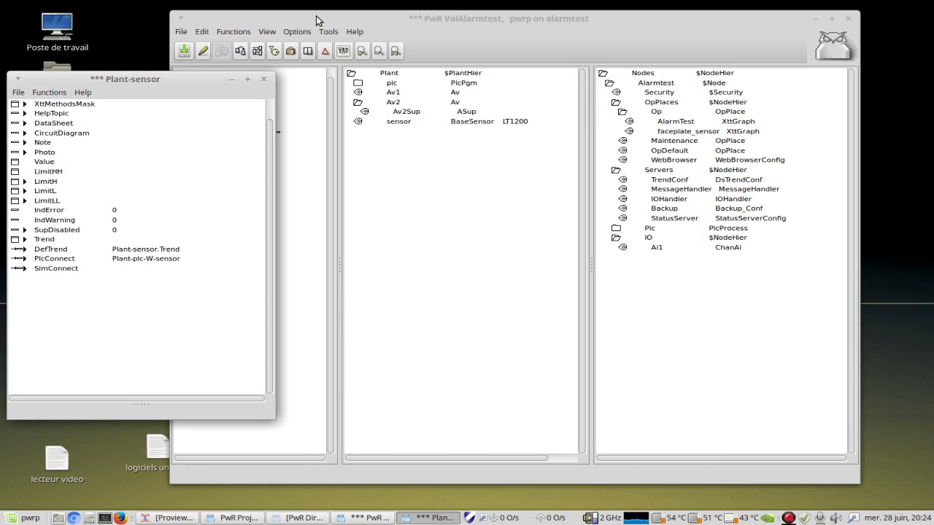
click(263, 79)
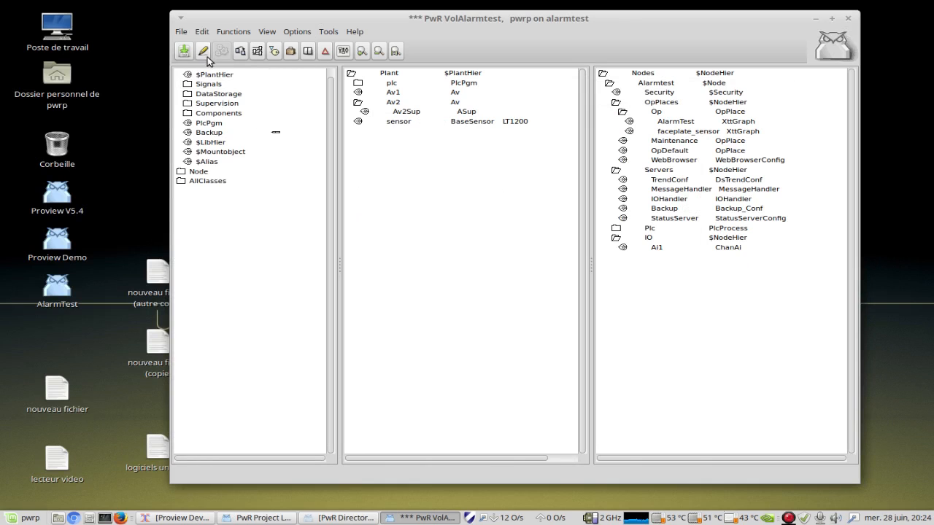
click(202, 51)
Open the sensor object's attributes in view mode and arrange the window beside the plant hierarchy.
right_click(275, 121)
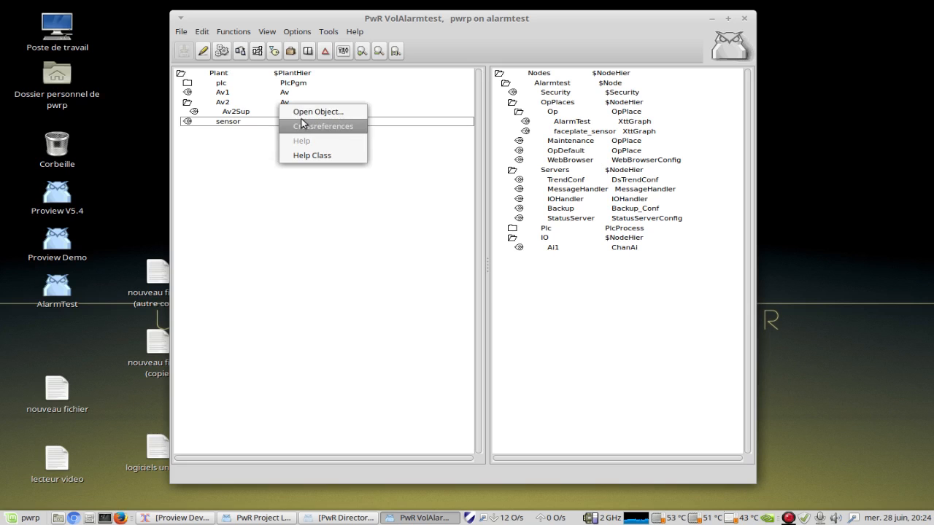
click(305, 115)
drag(529, 98, 201, 72)
drag(283, 19, 399, 16)
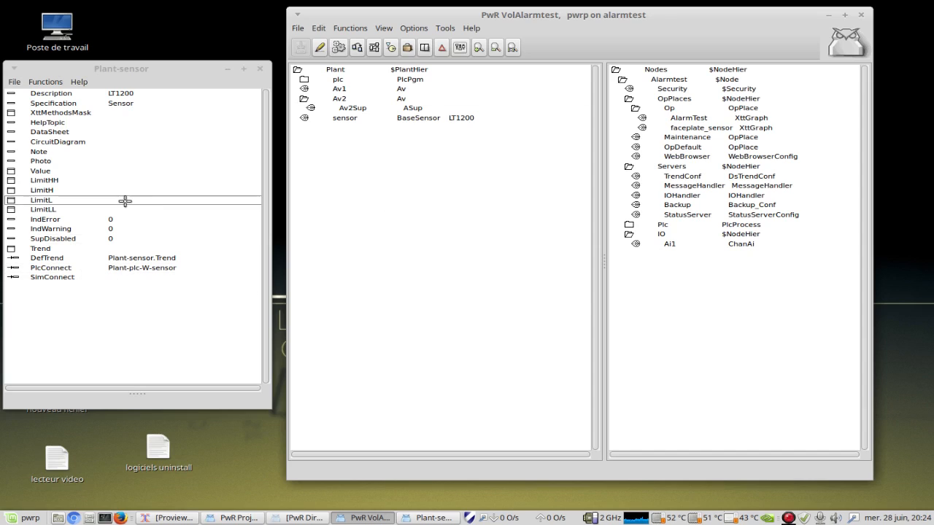
Expand the plc program and its W window, and select the BaseSensorFo object to compare with the sensor's PlcConnect attribute.
click(304, 80)
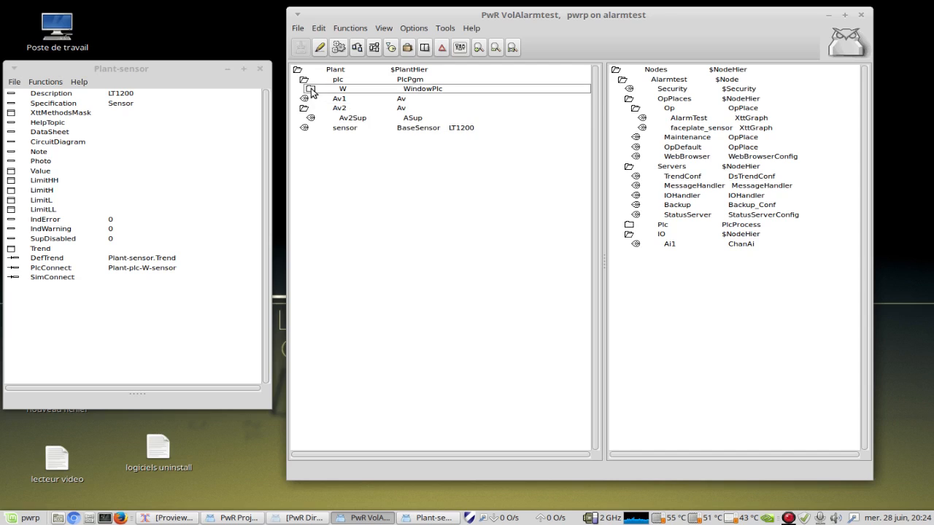
click(310, 89)
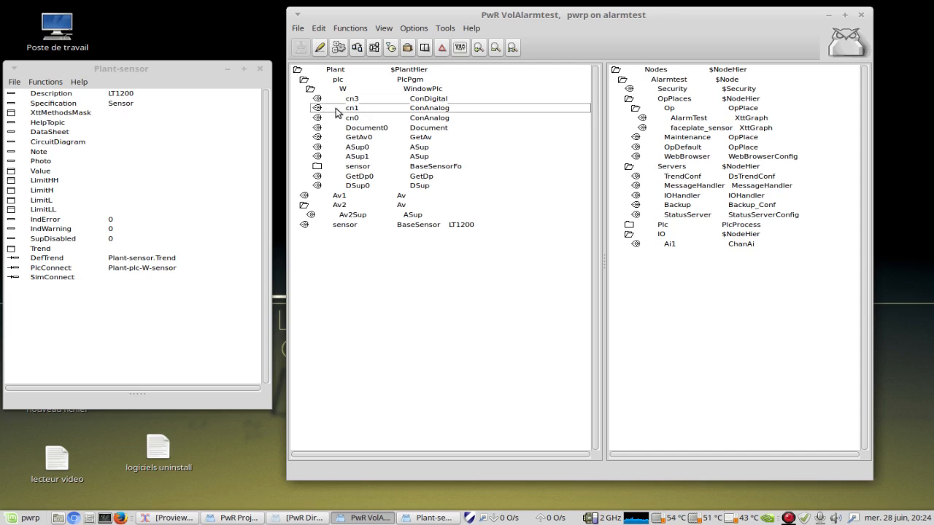
click(412, 170)
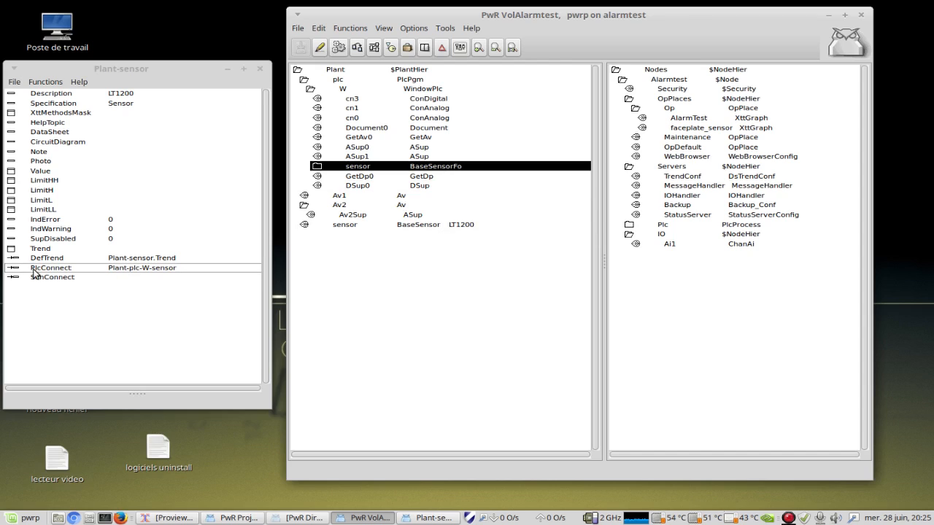
Expand the sensor's Value attribute to examine SigChanCon, and place the attribute window beside the configurator.
drag(180, 65, 360, 92)
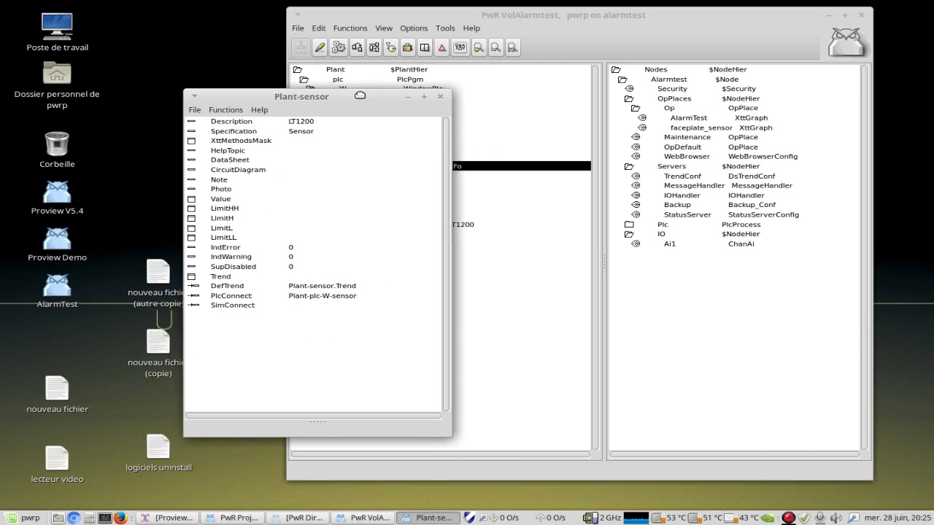
click(193, 199)
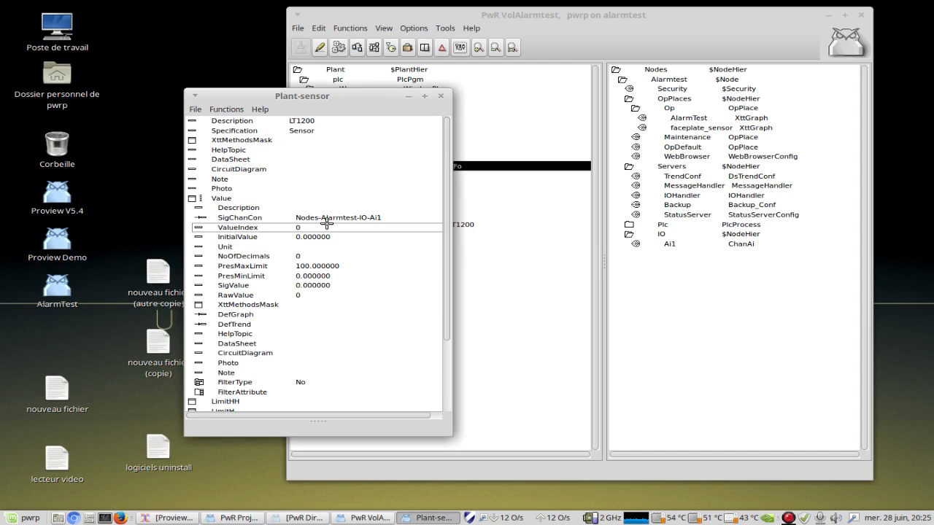
drag(367, 97, 223, 19)
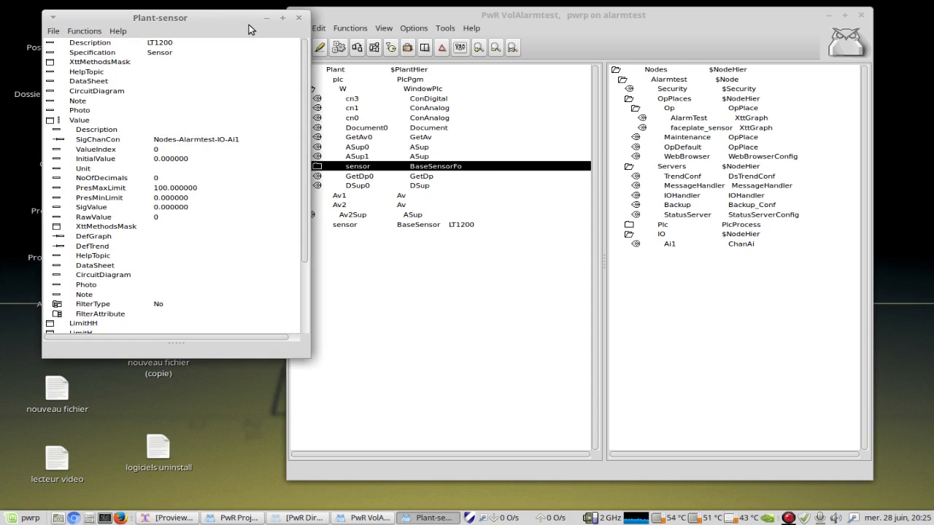
drag(245, 22, 217, 20)
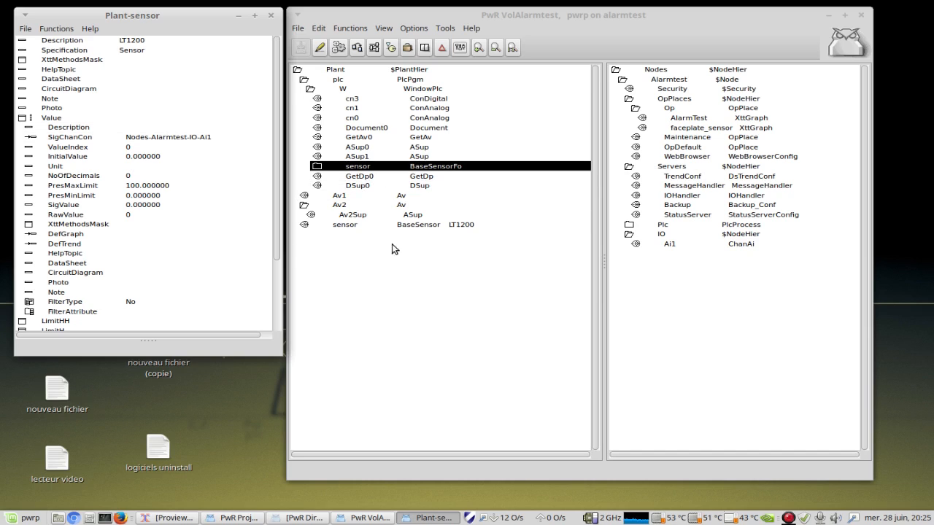
Collapse the W window and plc program in the plant hierarchy, and move the configurator window aside to point out the Ai1 channel.
click(310, 89)
click(304, 79)
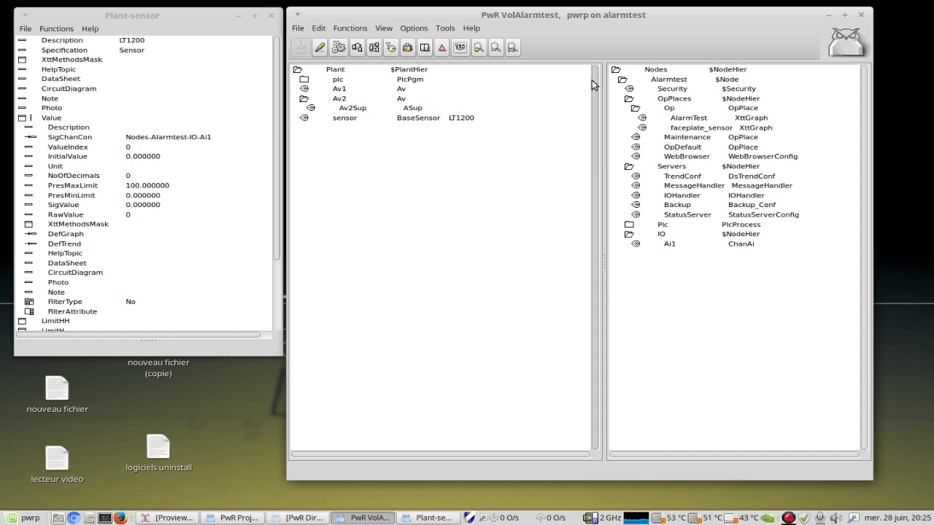
drag(587, 16, 648, 9)
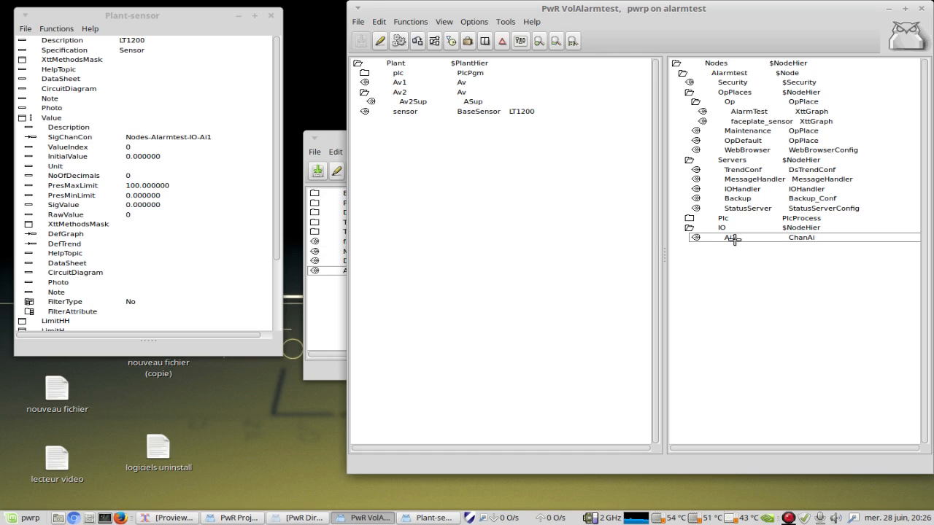
Enter edit mode and locate the ChanAi class under Node > IO > Channels in the palette, then collapse the Node folder.
click(379, 40)
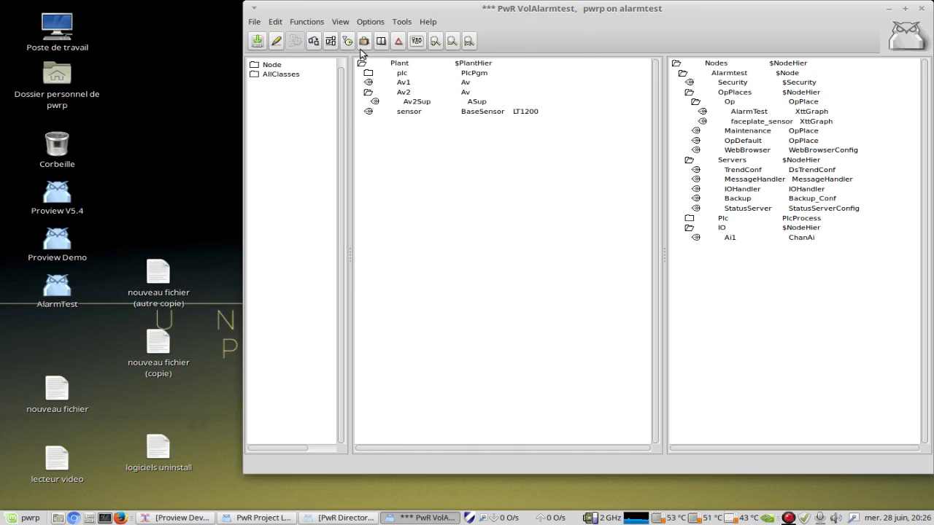
click(255, 64)
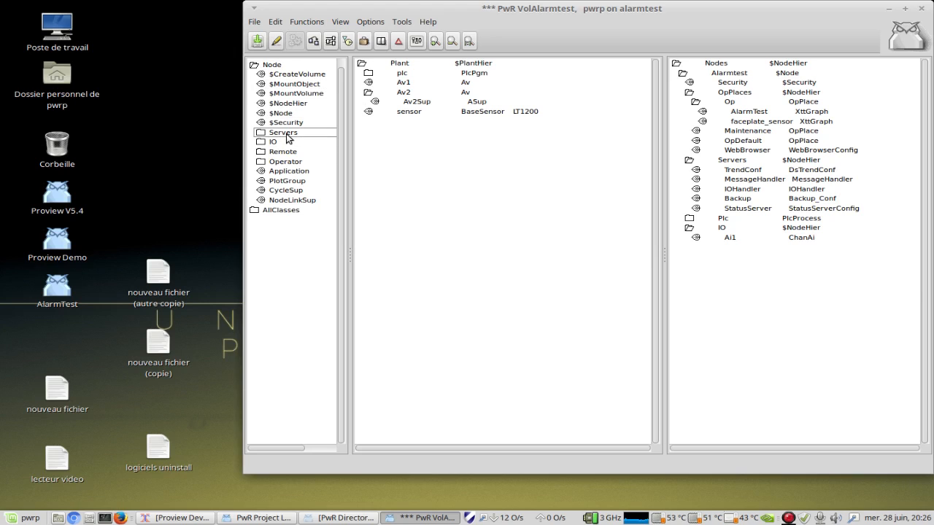
scroll(314, 140, up, 1)
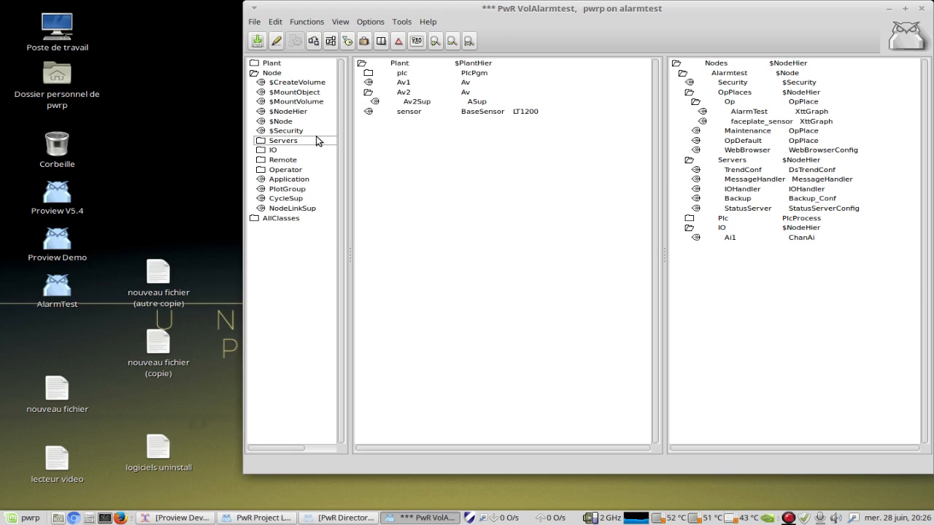
click(261, 151)
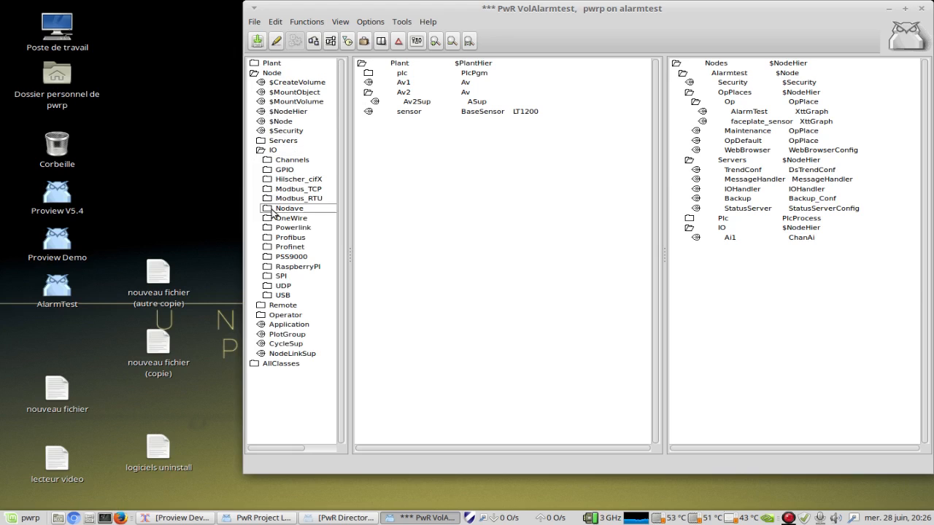
click(267, 159)
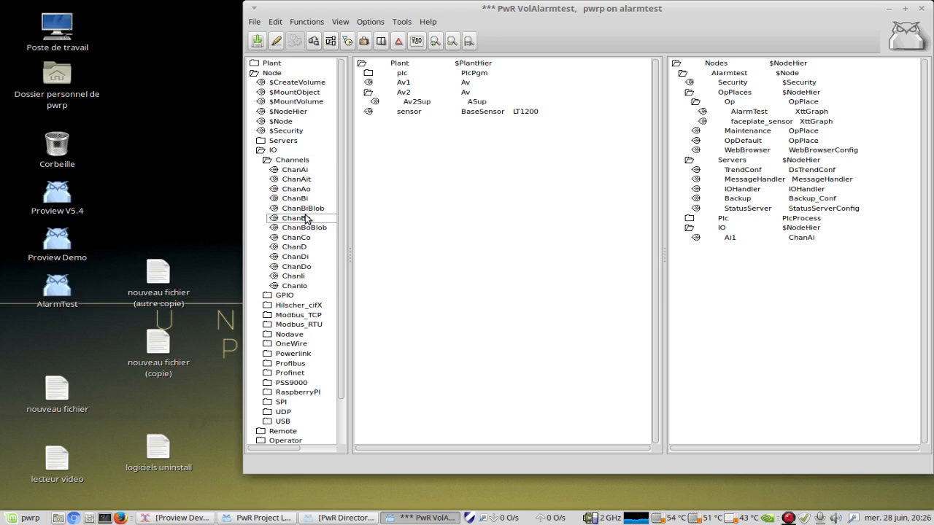
click(294, 170)
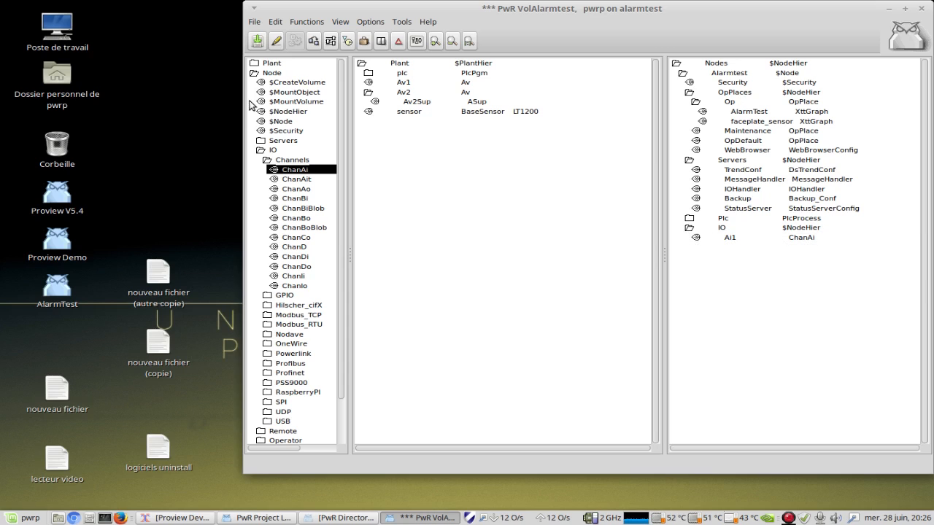
click(253, 74)
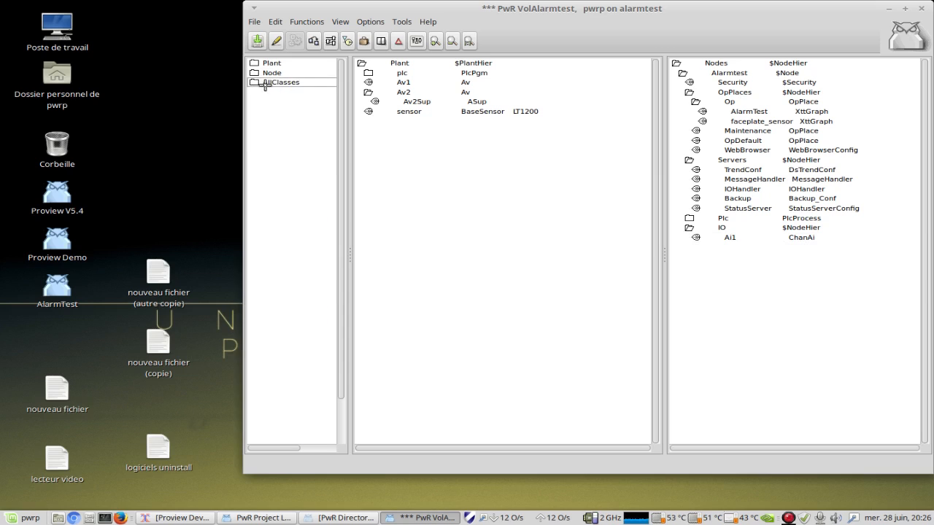
Open the sensor object's attributes beside the hierarchy, expand Value to examine its SigChanCon connection, and close the attribute window.
right_click(436, 112)
click(458, 106)
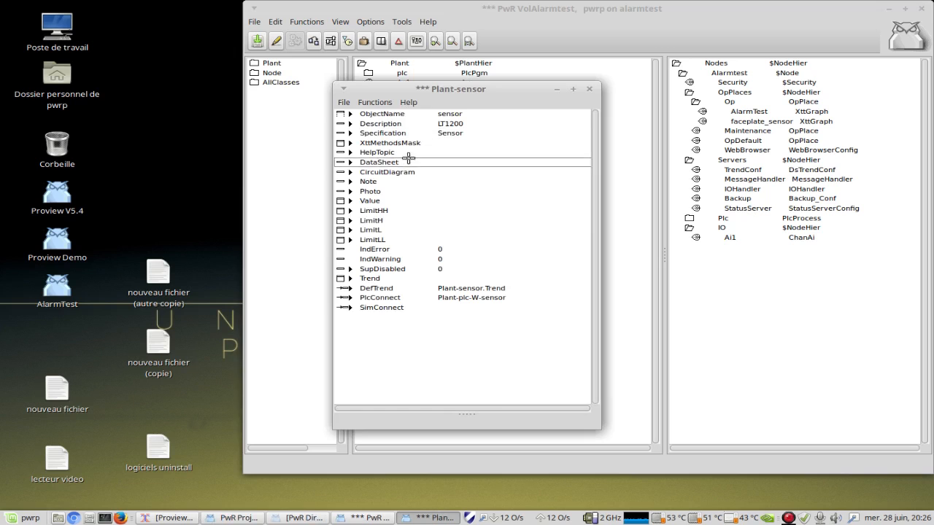
drag(429, 93, 135, 58)
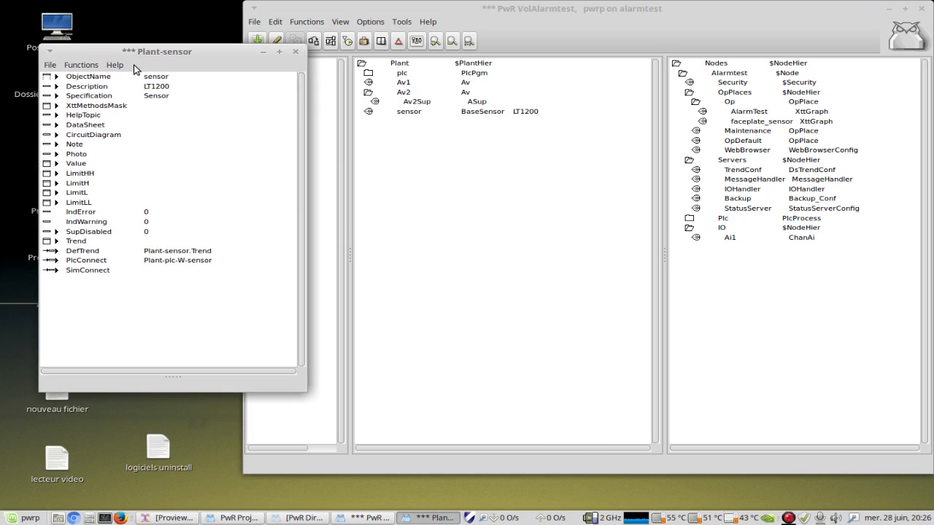
click(56, 164)
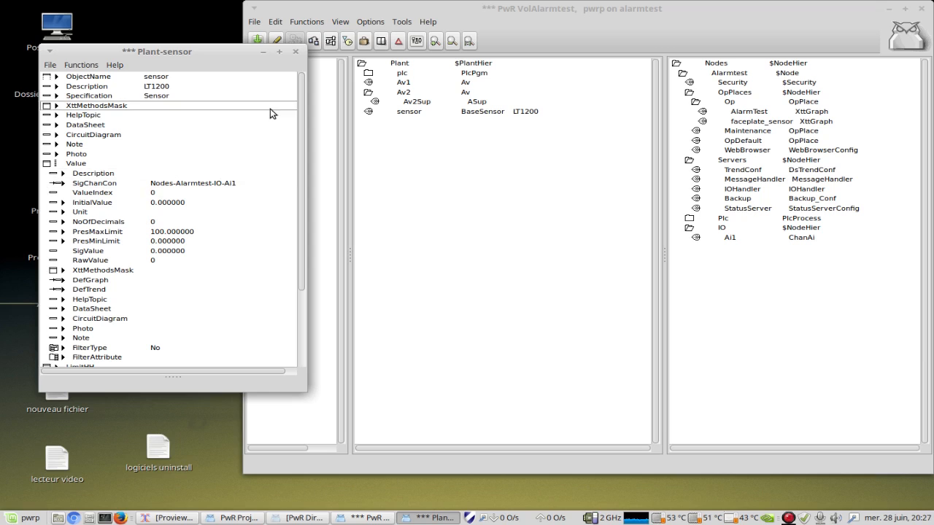
click(296, 55)
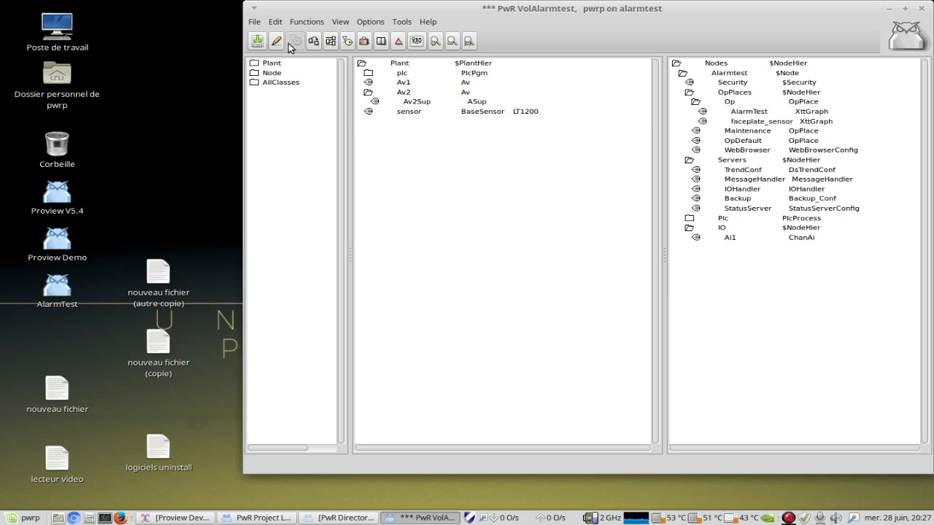
Open the MessageHandler object under Servers beside the configurator to examine its event and alarm size attributes, and close it.
drag(559, 12, 409, 13)
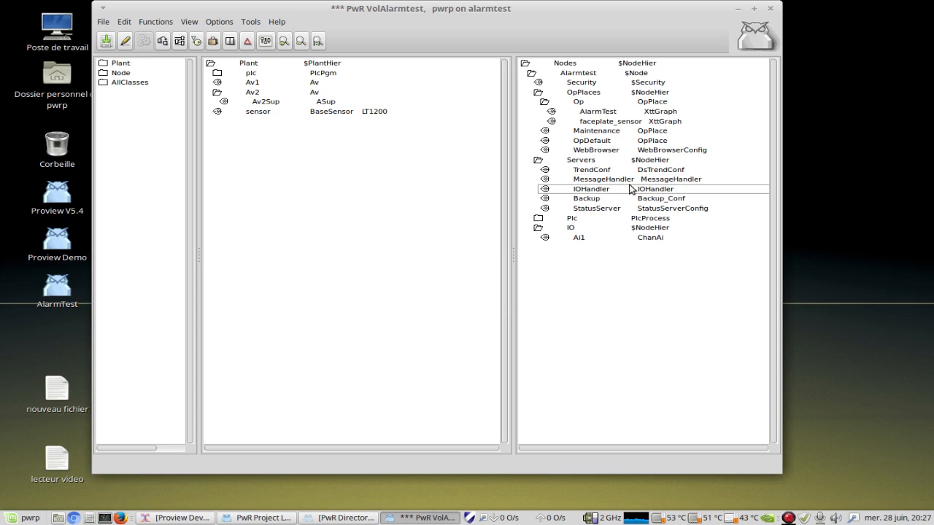
right_click(582, 181)
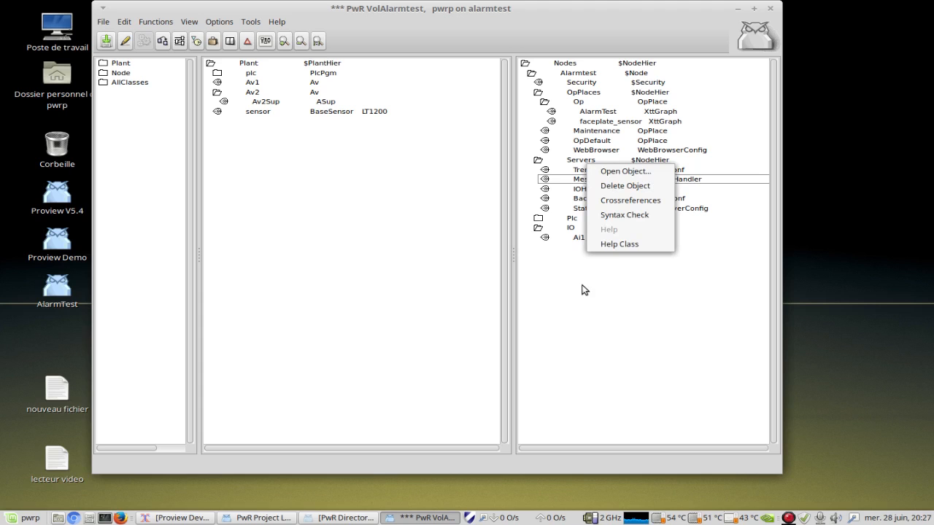
click(621, 172)
drag(407, 90, 735, 32)
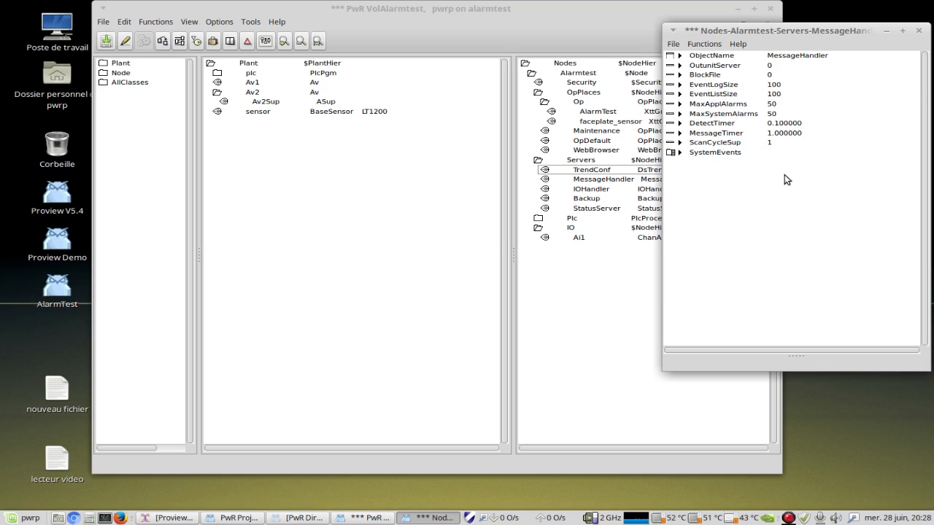
click(919, 34)
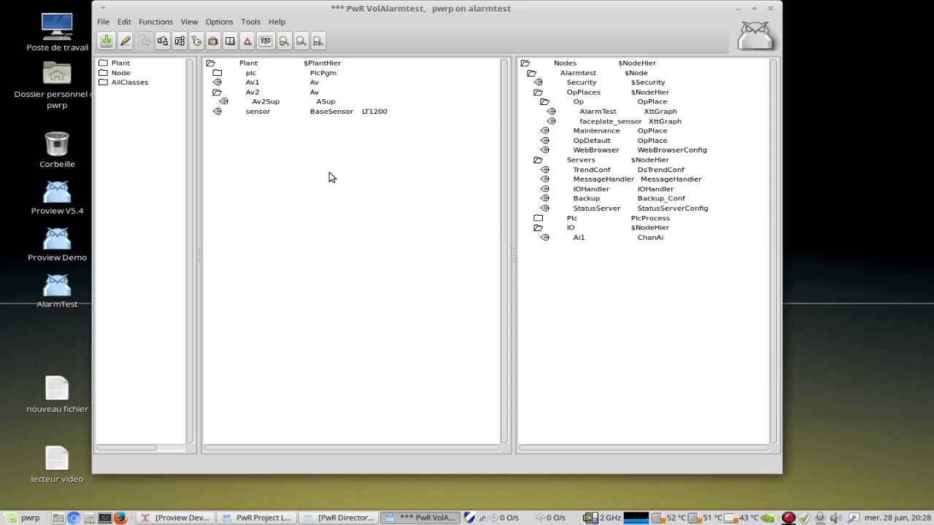
Open the sensor object again, expand its Trend attribute to examine the trend settings, and close the window.
click(306, 111)
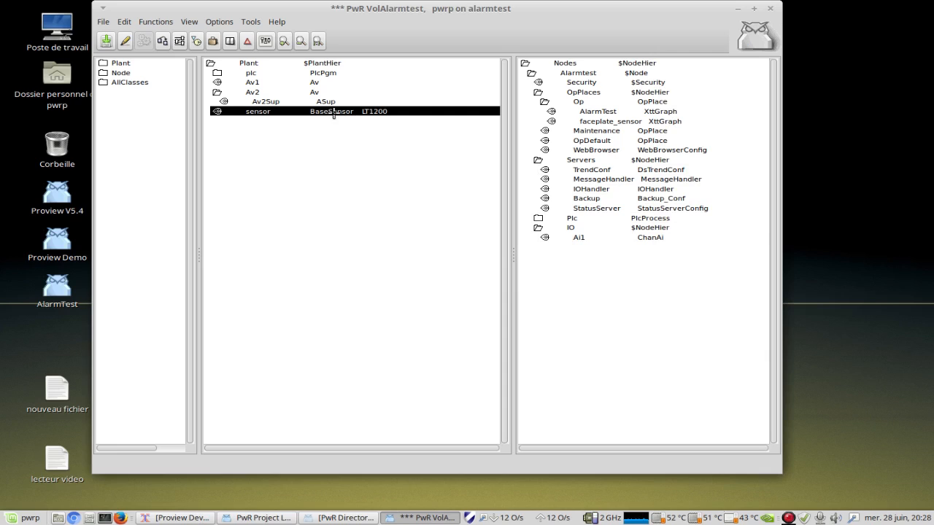
right_click(296, 111)
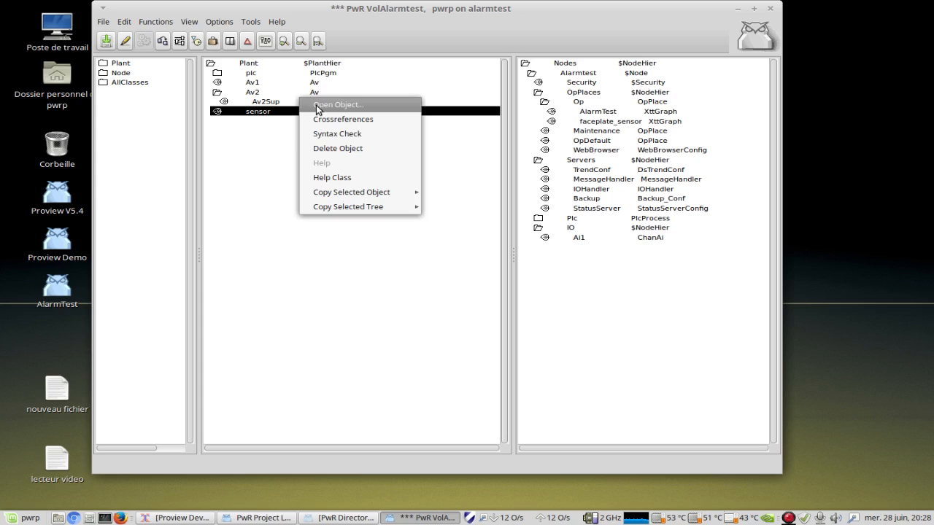
click(319, 106)
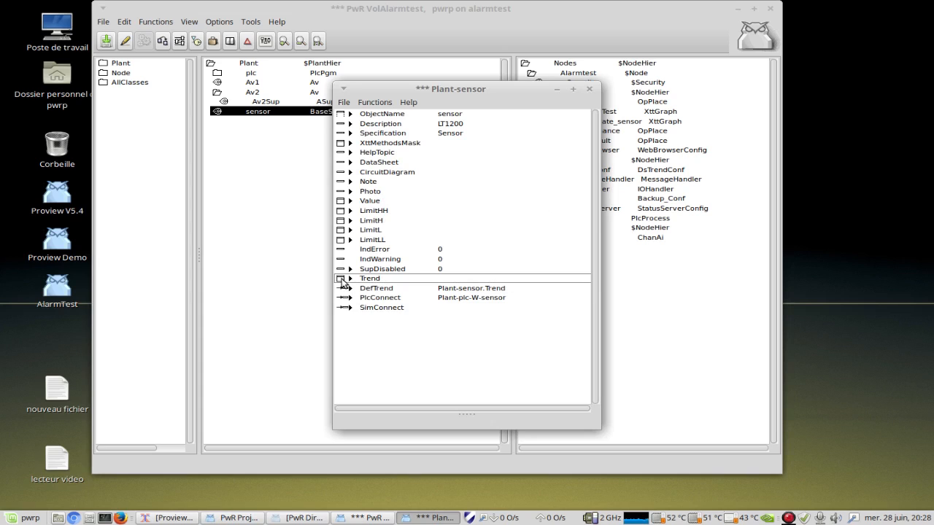
click(341, 280)
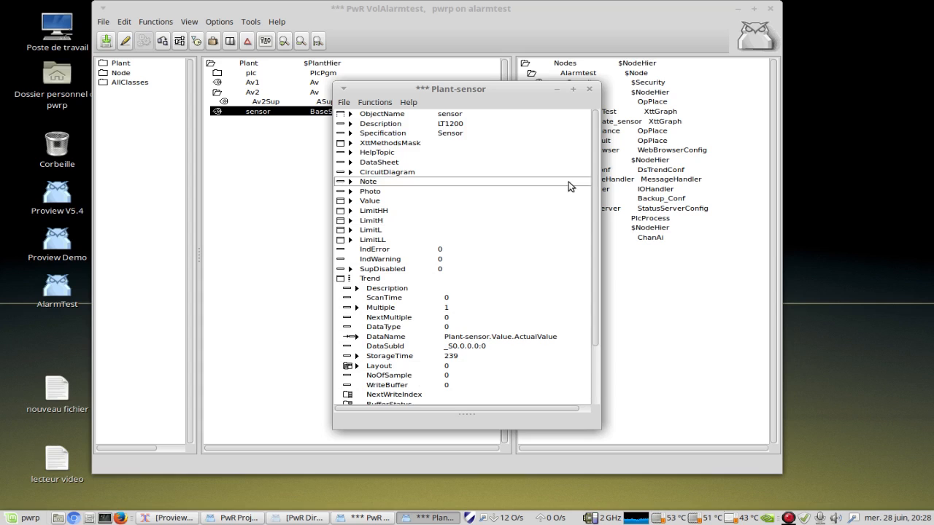
click(589, 89)
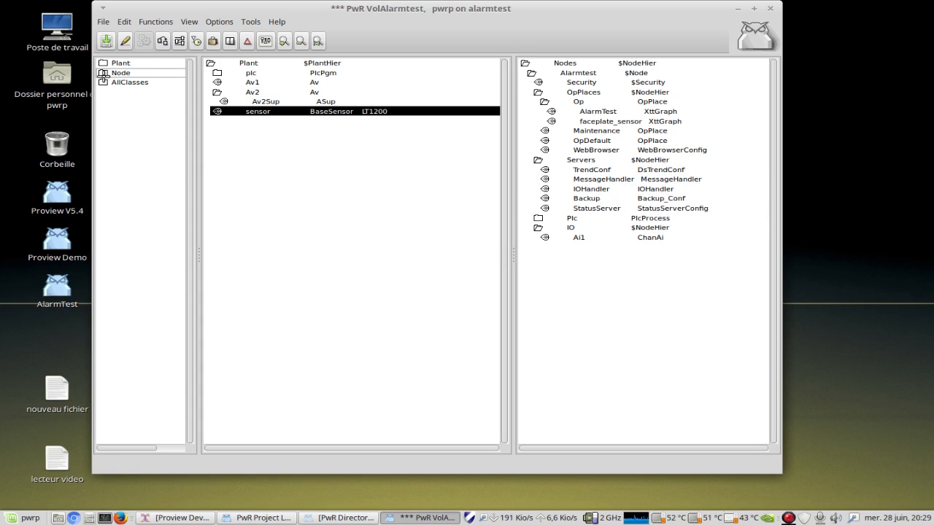
Expand the palette's Node > Servers folder and select the DsTrendConf class.
click(103, 73)
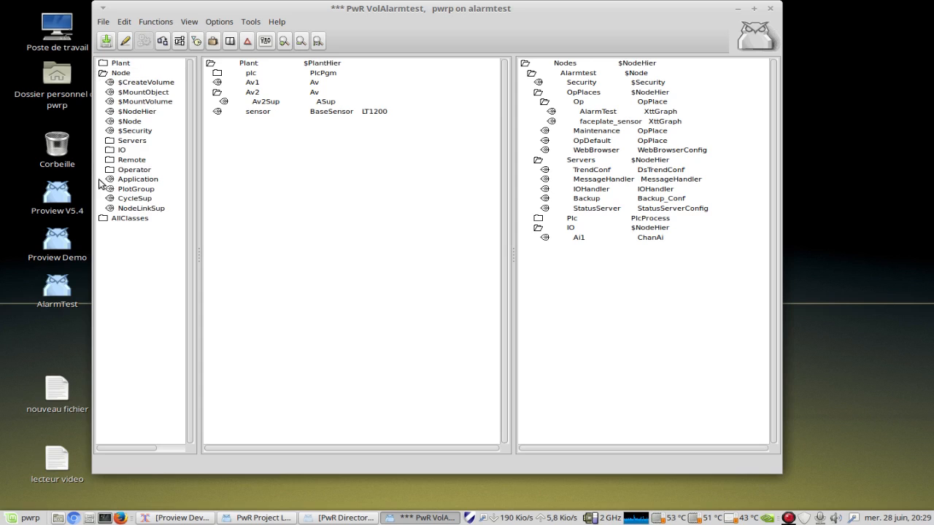
click(109, 142)
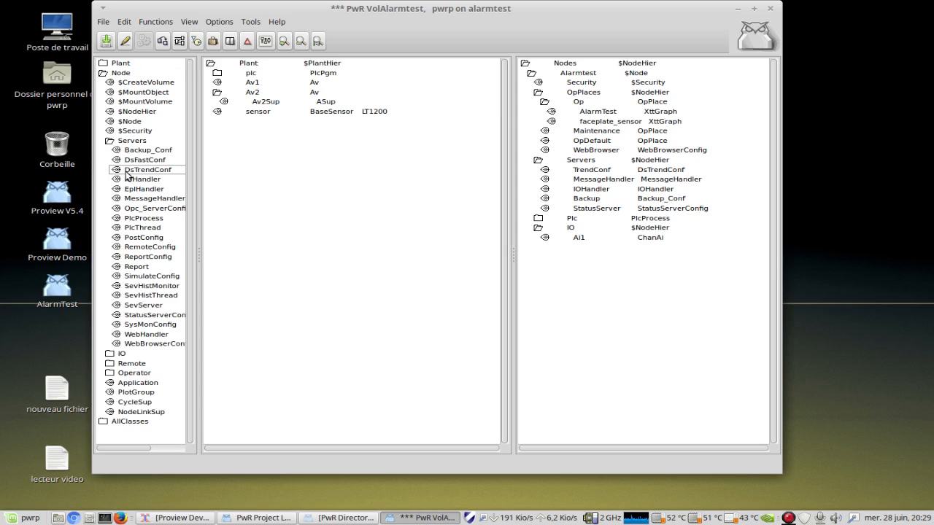
click(147, 172)
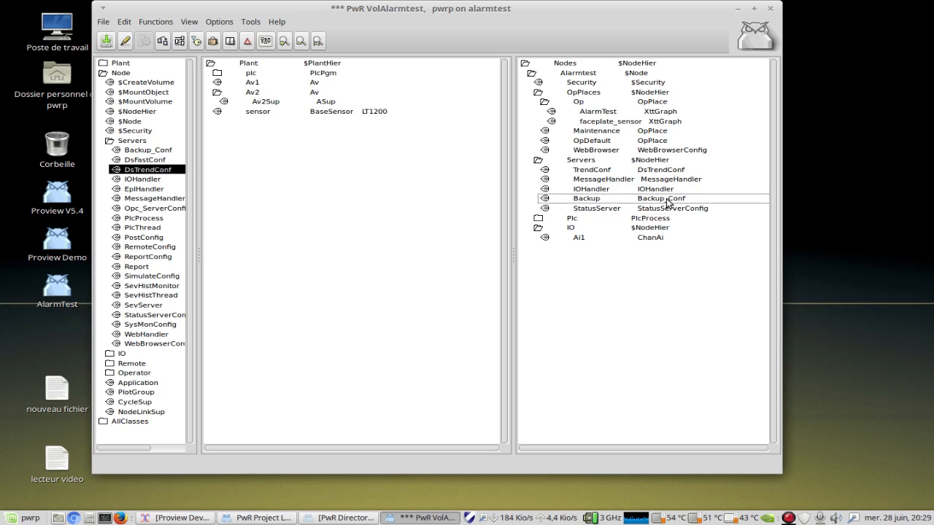
Open the TrendConf object under Servers to examine its ScanTime, close it, and collapse the palette's Servers folder.
click(603, 172)
right_click(606, 173)
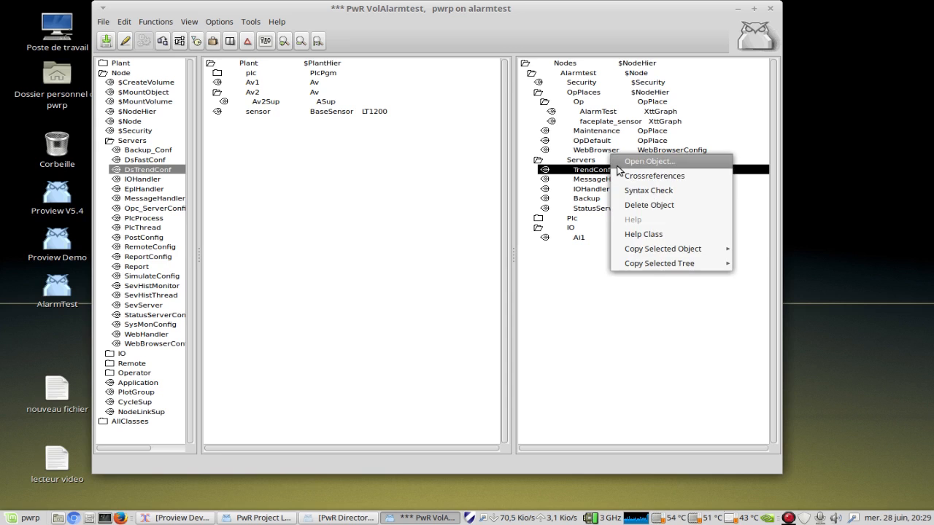
click(631, 160)
click(367, 124)
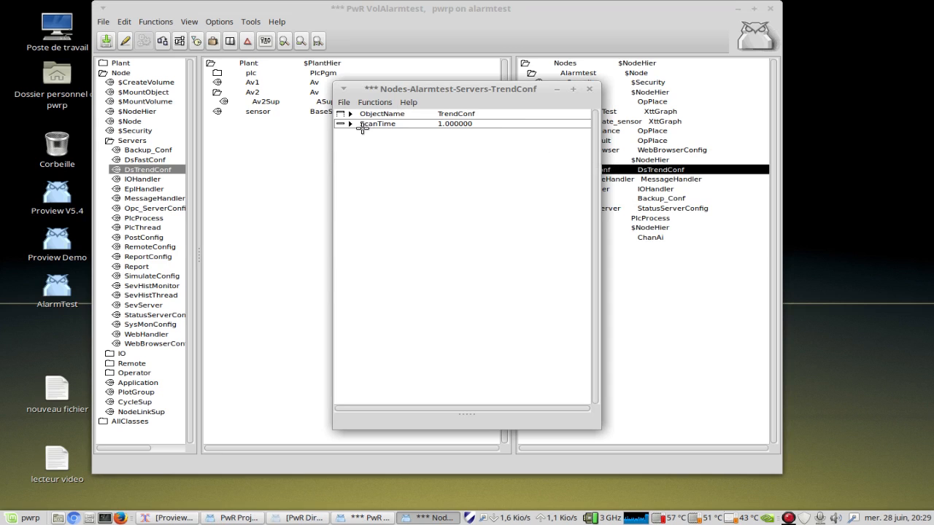
click(589, 91)
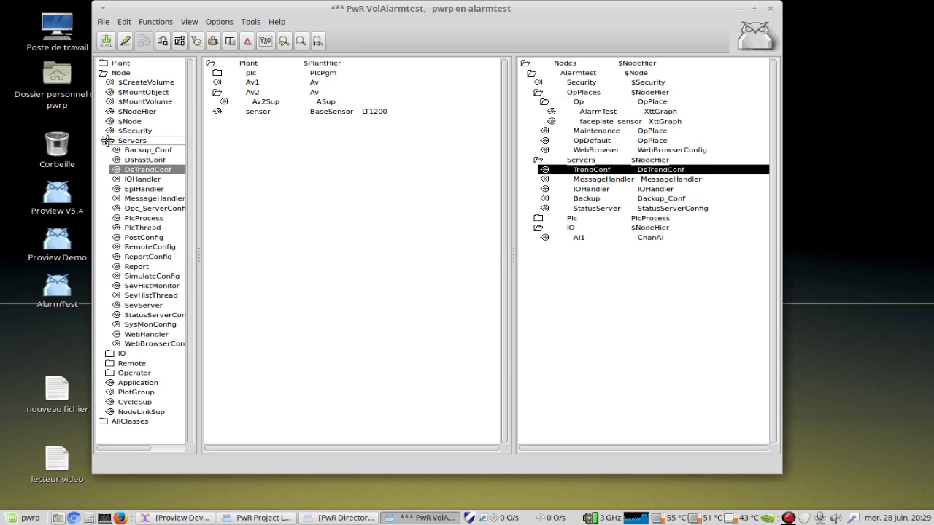
click(450, 222)
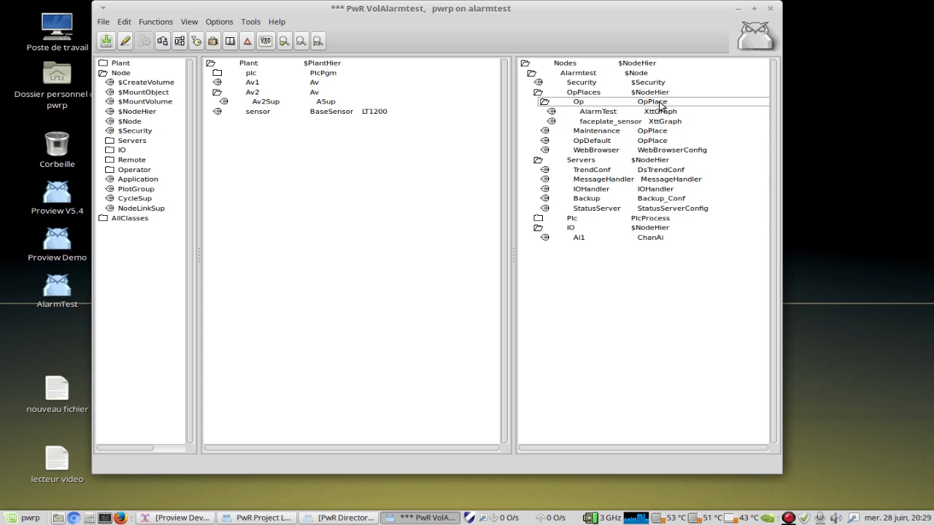
Open the attributes of the Op operator place under OpPlaces and place the window beside the plant hierarchy.
right_click(604, 106)
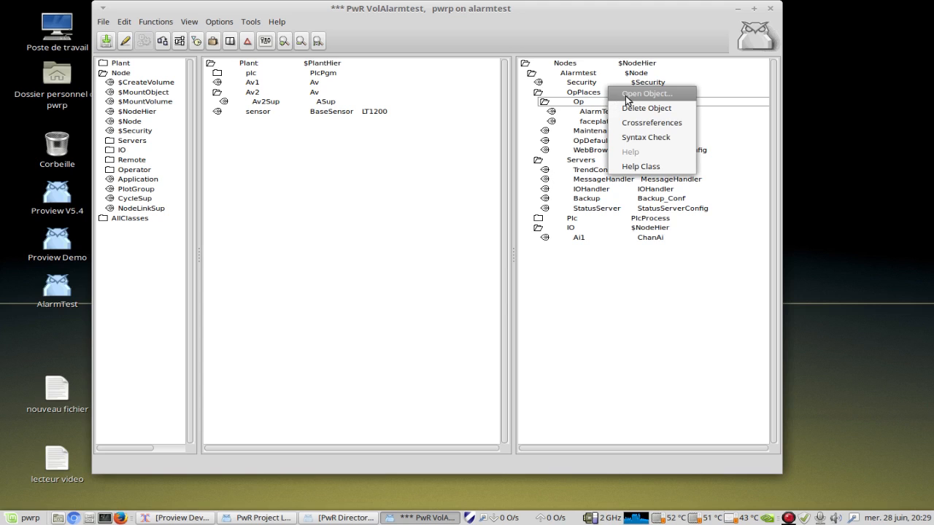
click(628, 95)
drag(442, 93, 776, 94)
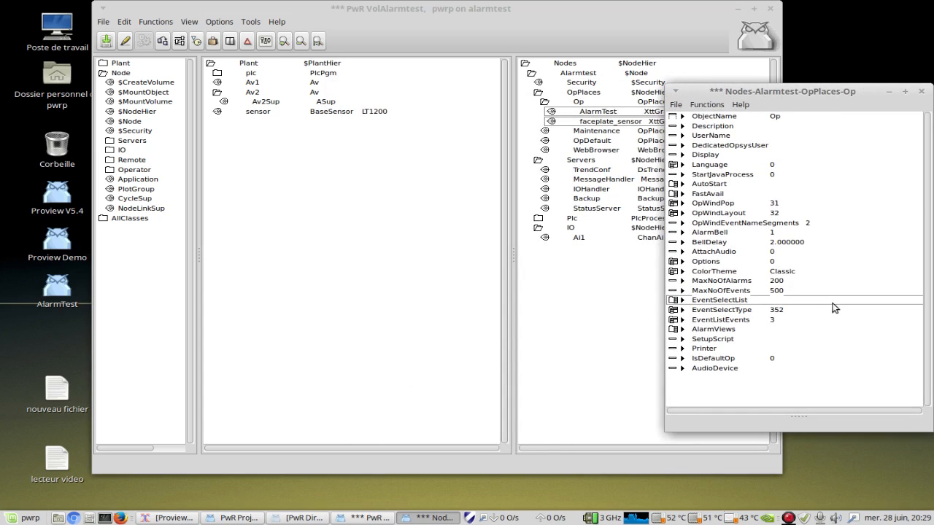
Expand Op's EventSelectList in an enlarged window to examine its entries, then collapse the list and close the attributes.
click(678, 301)
drag(791, 92, 798, 15)
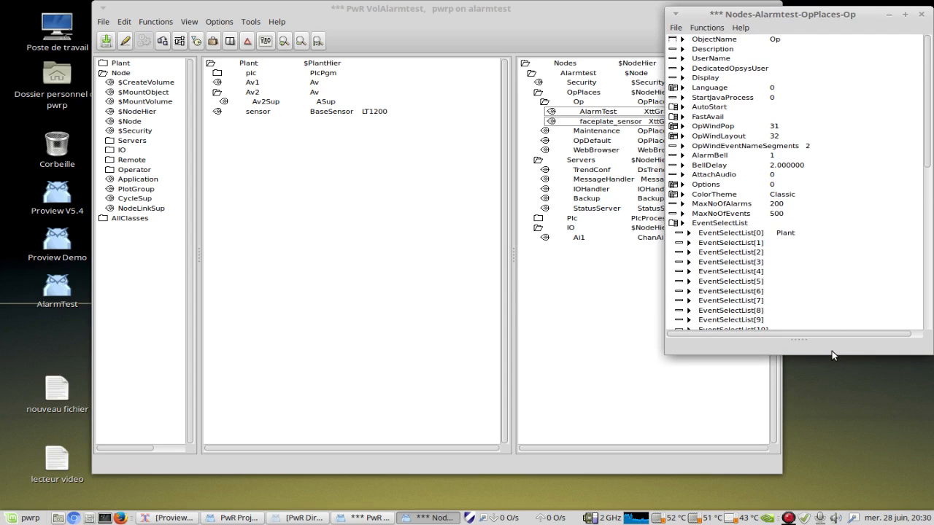
drag(832, 354, 829, 460)
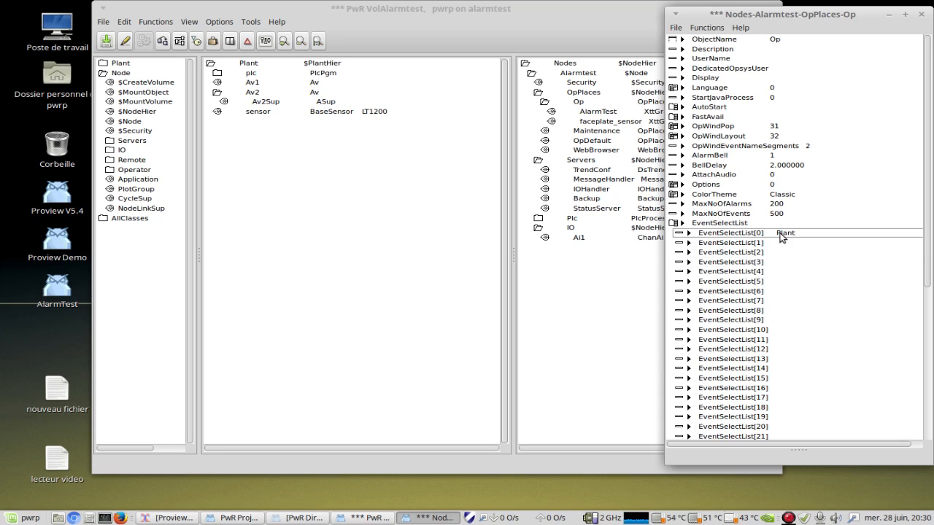
click(673, 223)
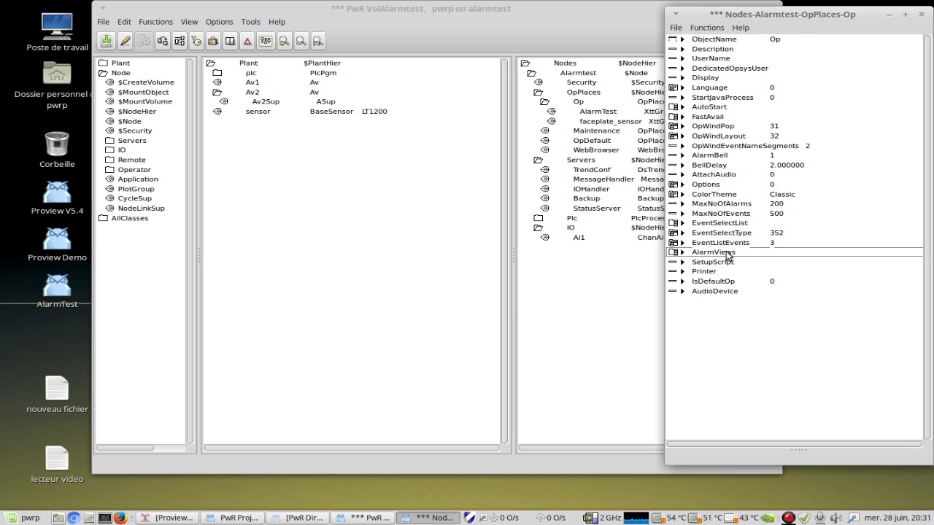
click(921, 14)
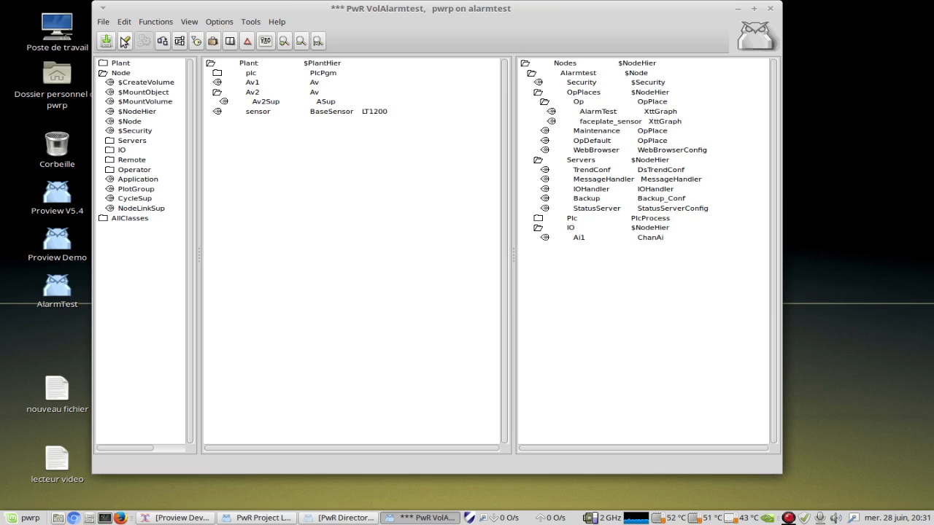
Leave edit mode and move the configurator window toward the middle of the desktop.
click(124, 41)
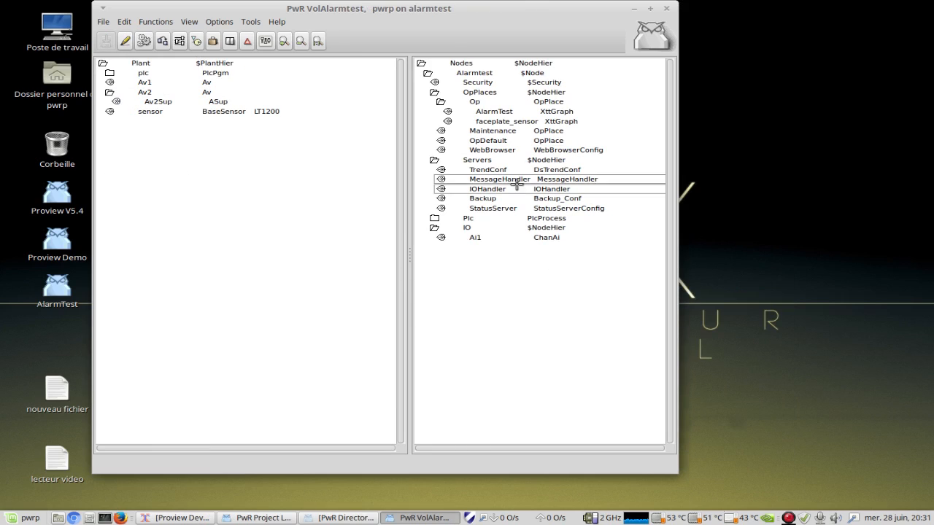
drag(415, 15, 485, 26)
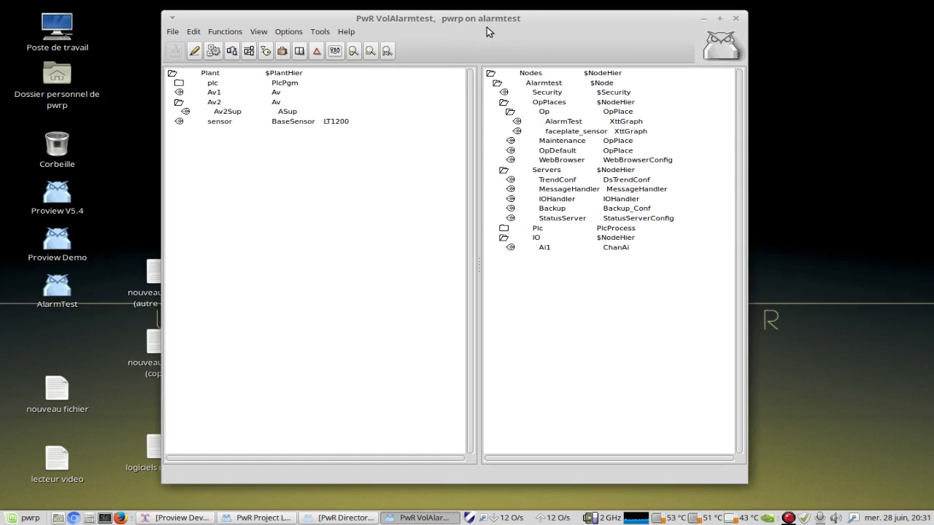
Open the AlarmTest graph under Op in the graph editor, examine the attributes of Av1's value field, and close them.
right_click(559, 121)
click(593, 172)
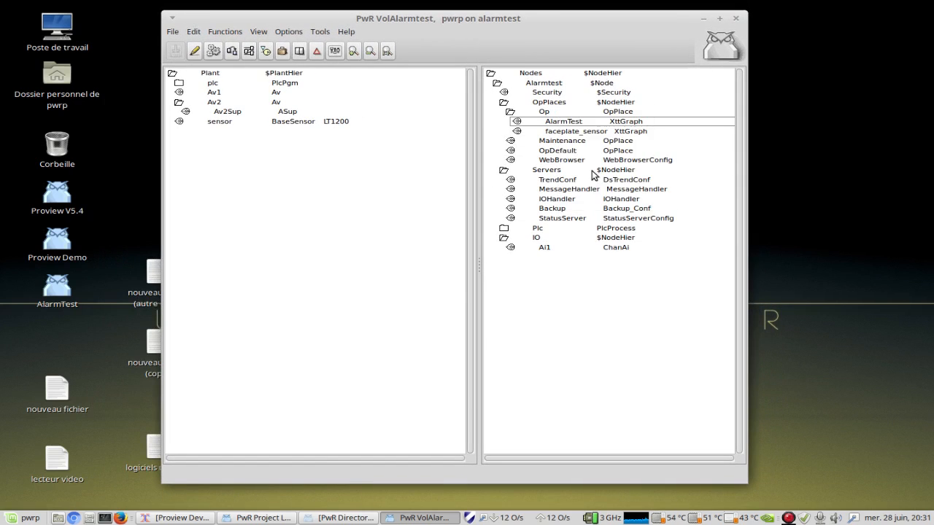
click(735, 23)
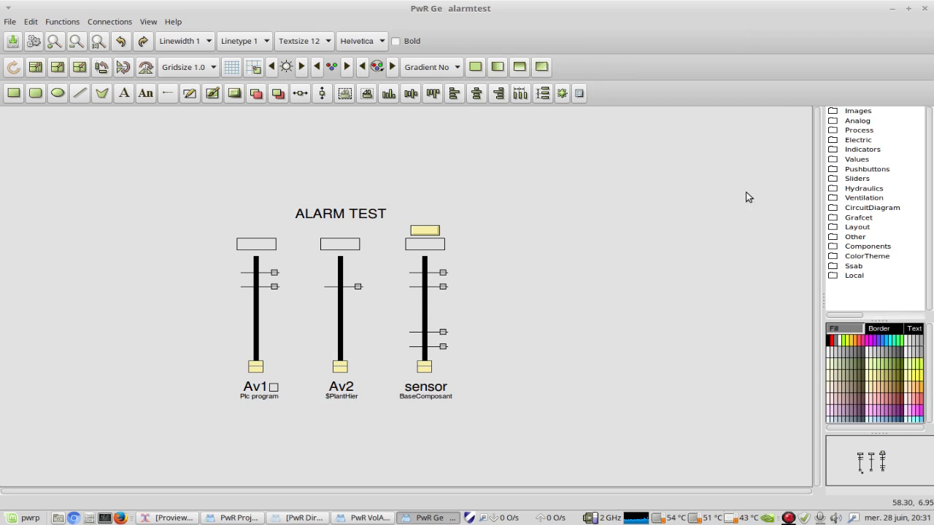
mouse_move(865, 467)
mouse_down()
mouse_move(844, 469)
mouse_move(864, 473)
mouse_move(859, 466)
mouse_up()
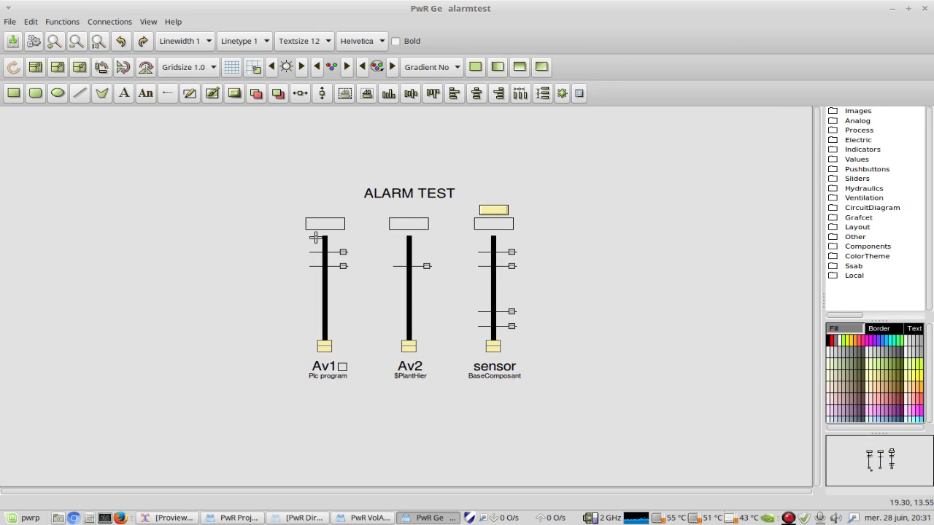
click(54, 42)
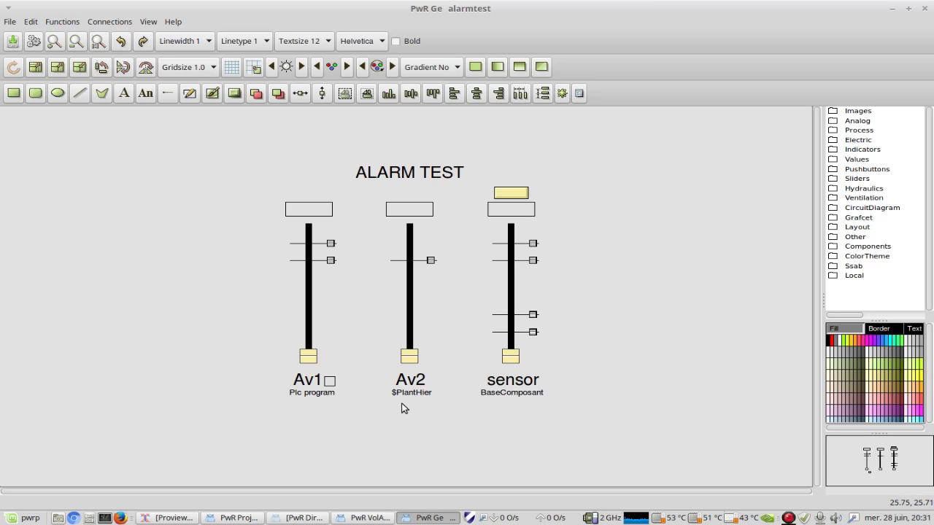
double_click(303, 208)
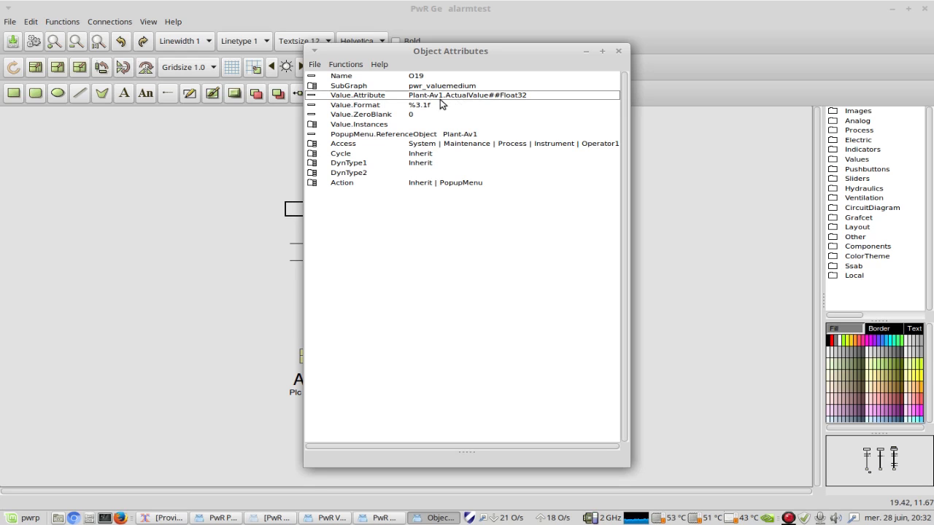
click(618, 53)
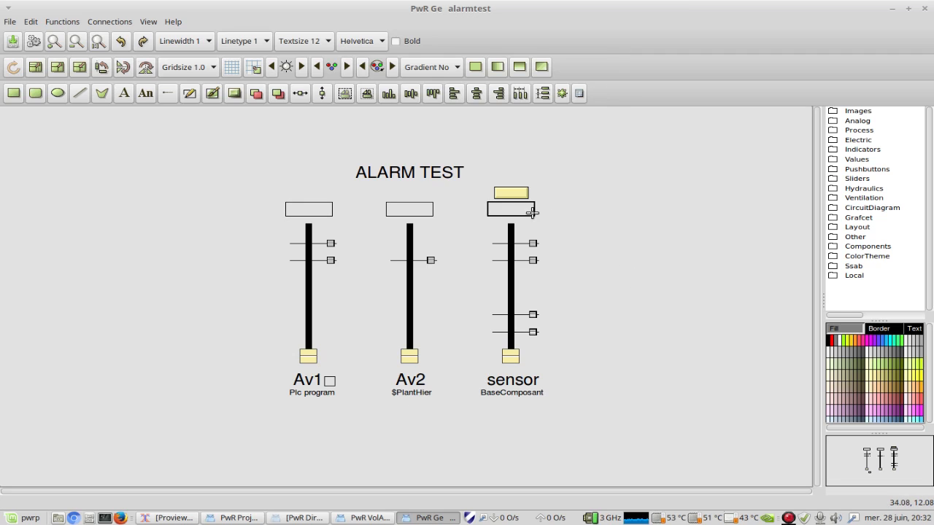
Open the attributes of the sensor's value field beside the drawing, expand Action to examine its options, and close the attributes.
double_click(510, 207)
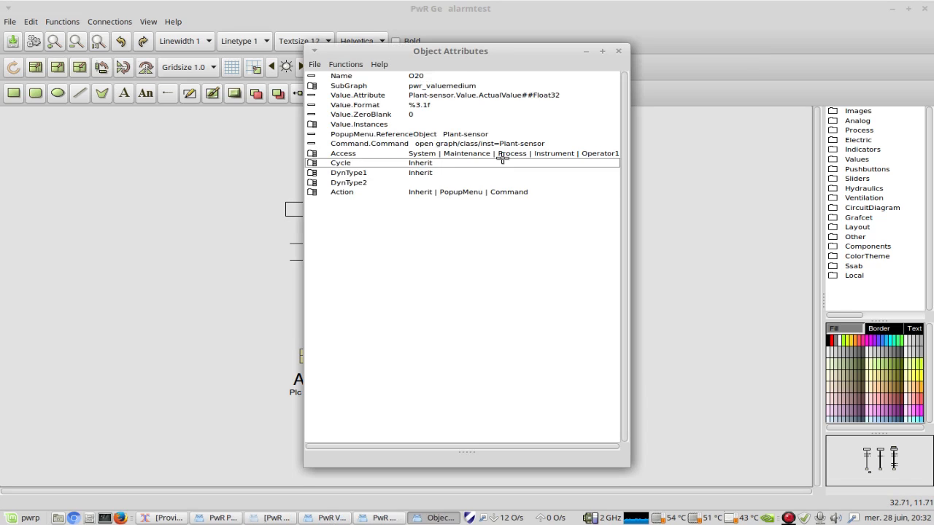
drag(461, 53, 757, 27)
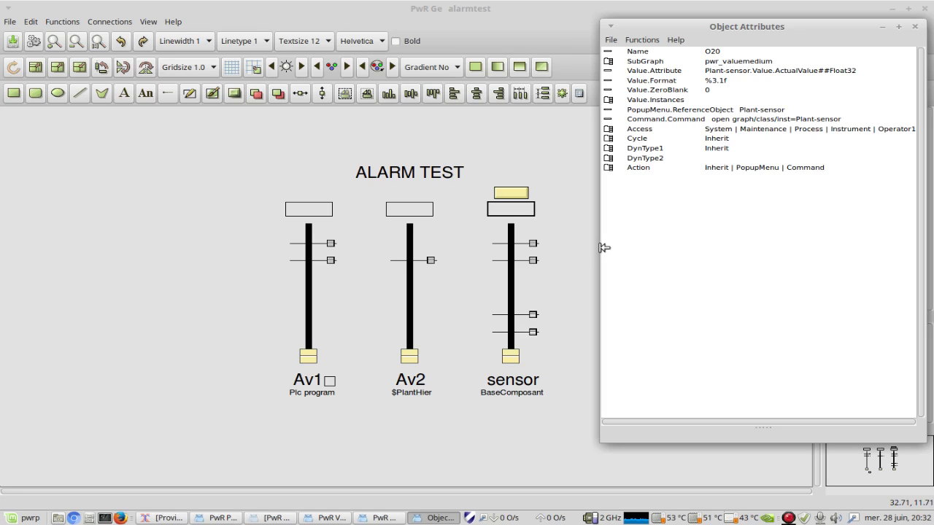
drag(603, 247, 572, 248)
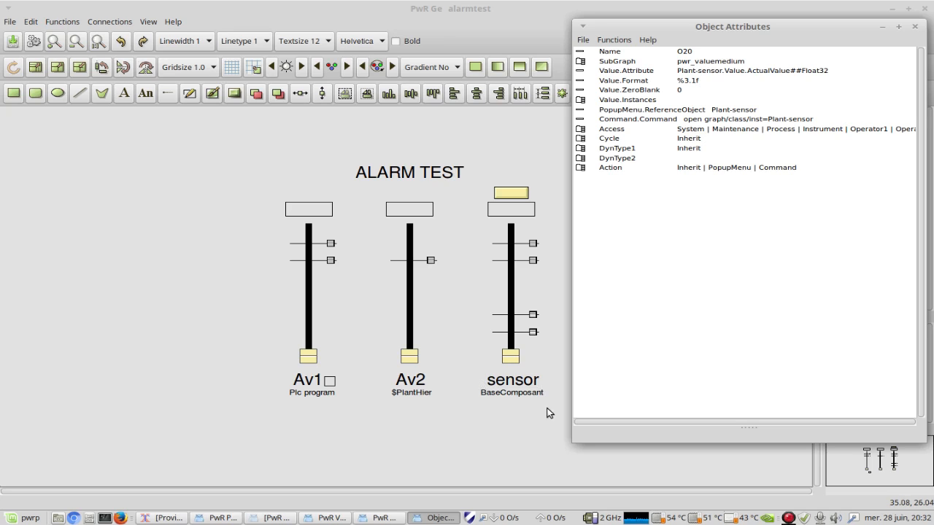
click(582, 168)
click(581, 168)
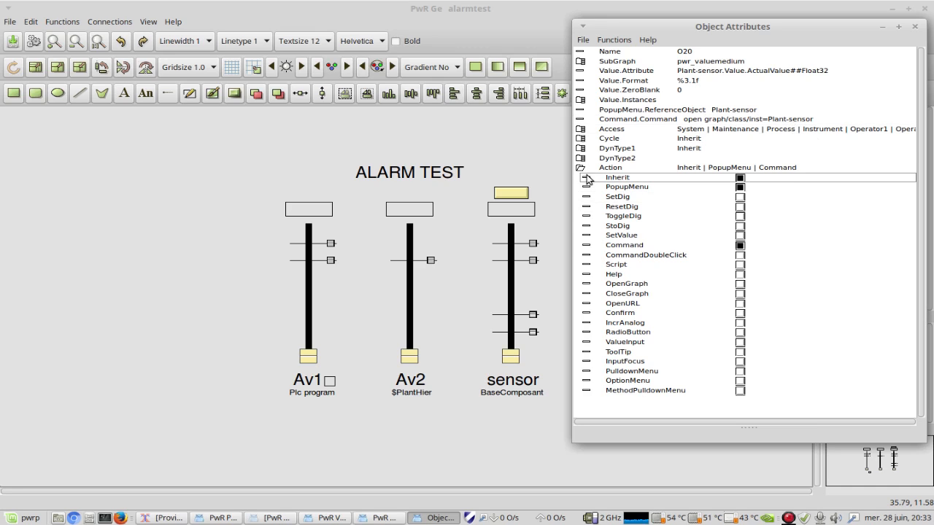
click(578, 170)
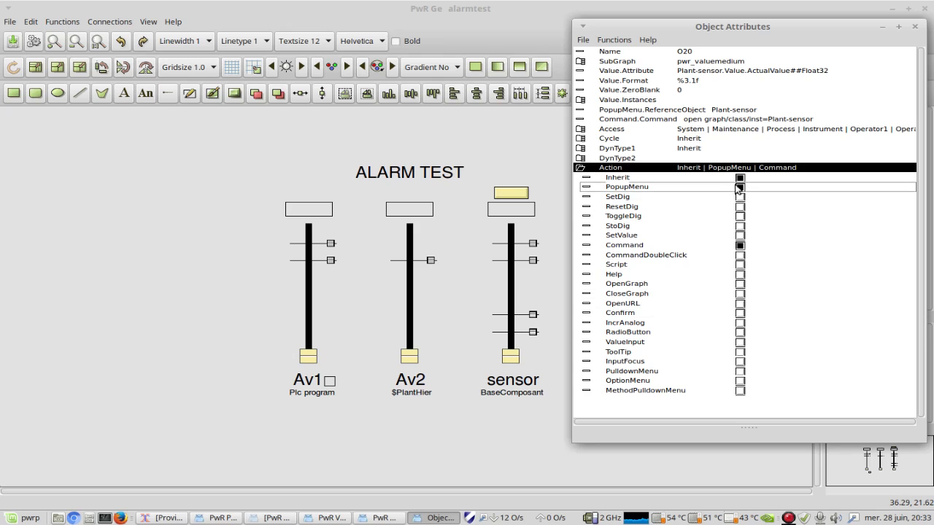
click(915, 28)
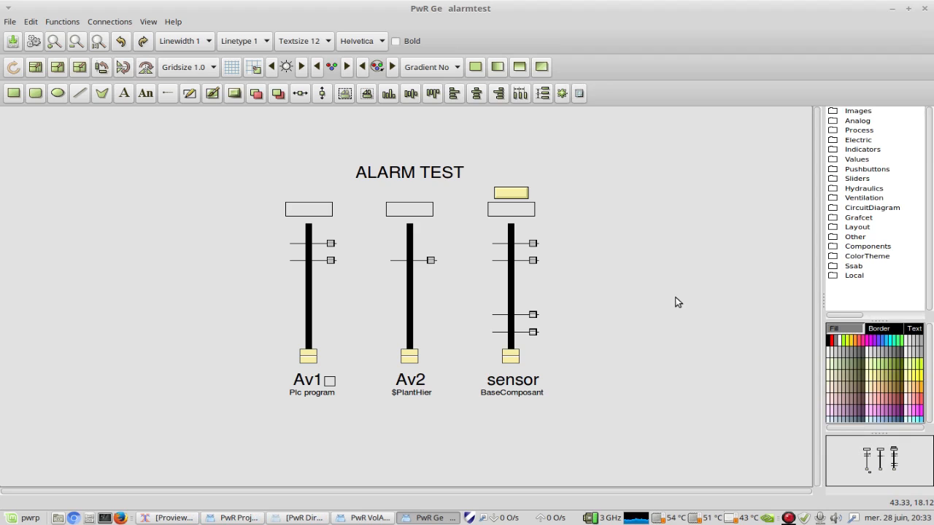
Close the alarmtest graph editor without saving changes.
click(925, 8)
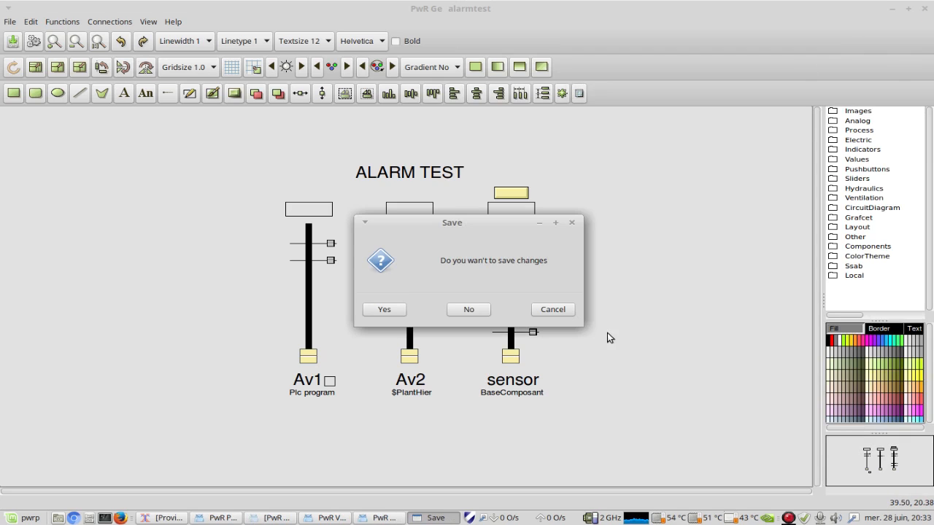
click(467, 310)
drag(593, 20, 587, 21)
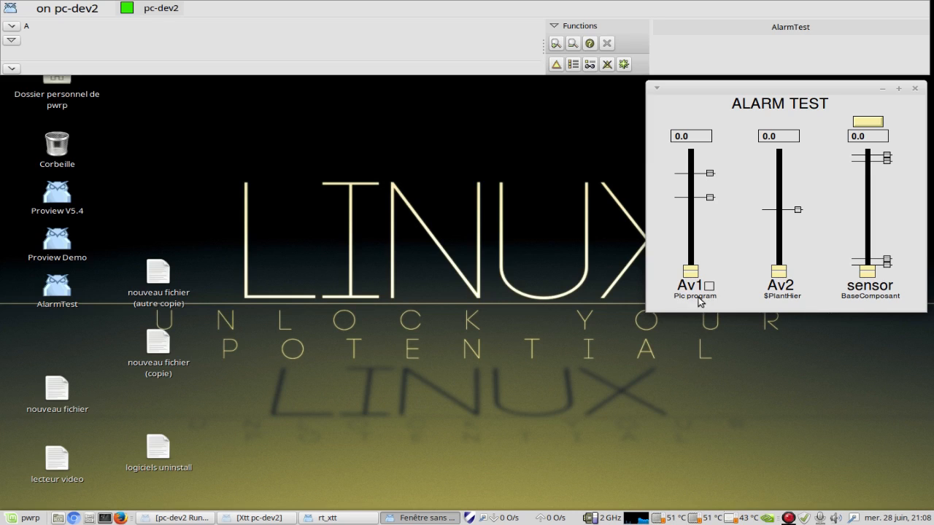
Open the Alarm List and Event List and stack them in reduced windows beside the Alarm Test graph.
click(556, 64)
drag(560, 165, 319, 92)
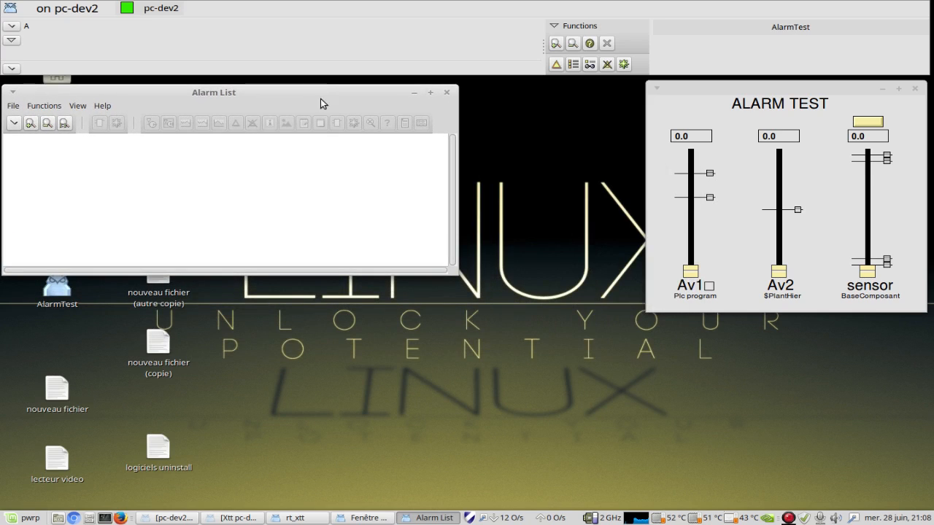
click(574, 65)
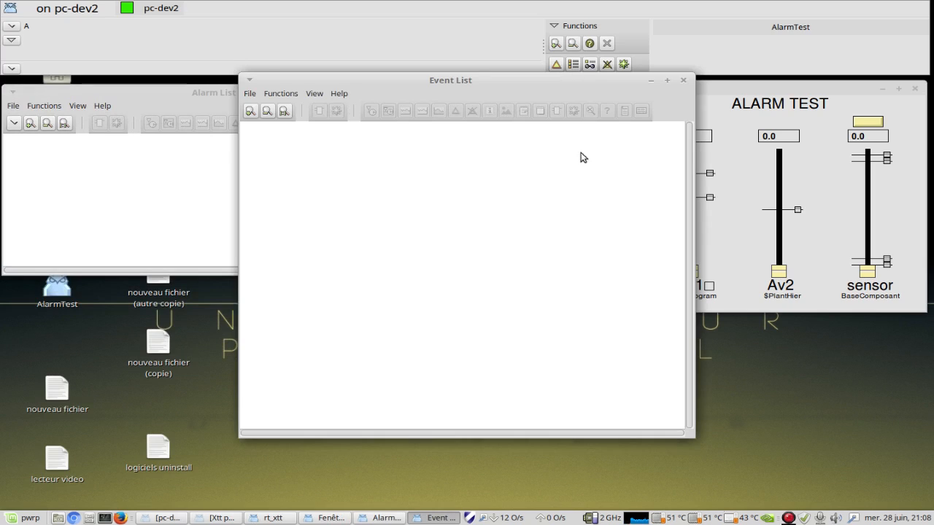
drag(693, 438, 721, 262)
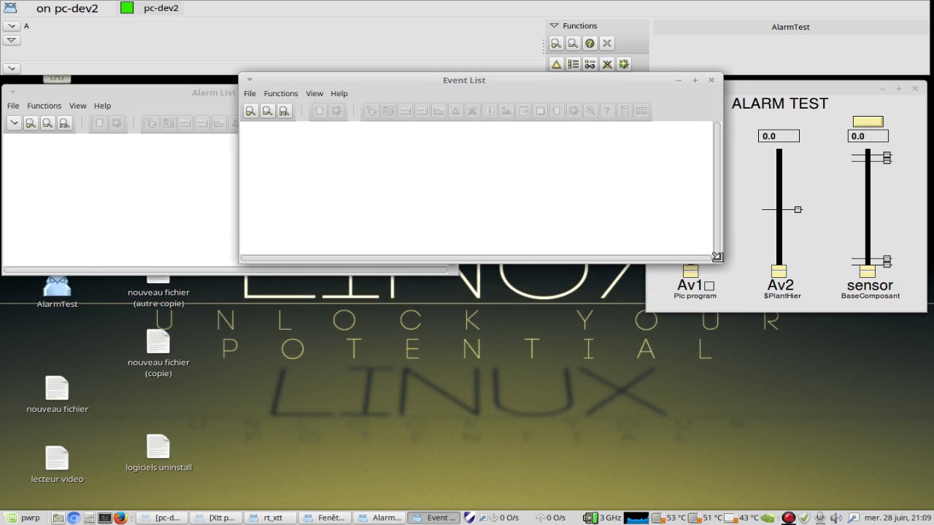
drag(646, 80, 404, 292)
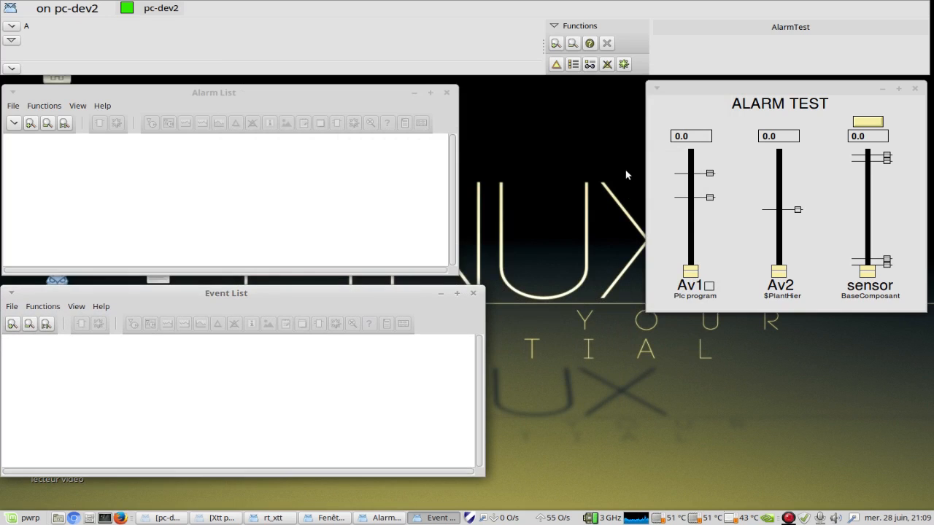
Open the Blocked Alarms list, shrink its window and place it below the Alarm Test graph.
click(606, 64)
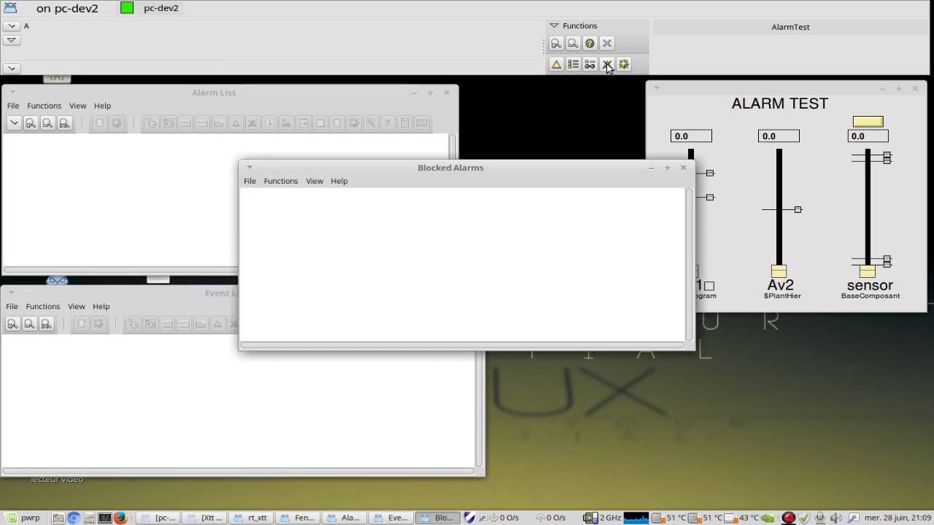
drag(689, 345, 585, 299)
drag(469, 166, 793, 346)
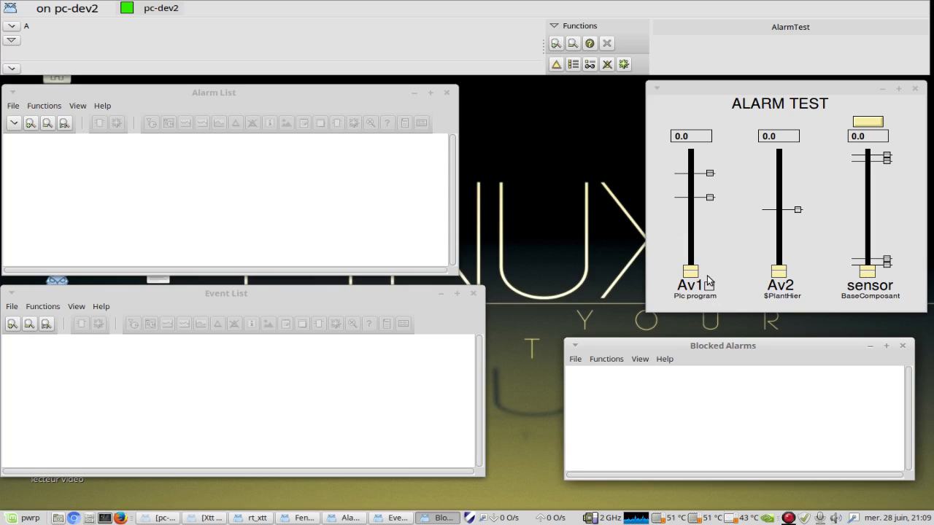
Raise Av1 past its two high limits, to about 63 and about 82, and check the alarm and event lists.
drag(688, 270, 694, 236)
drag(691, 228, 689, 194)
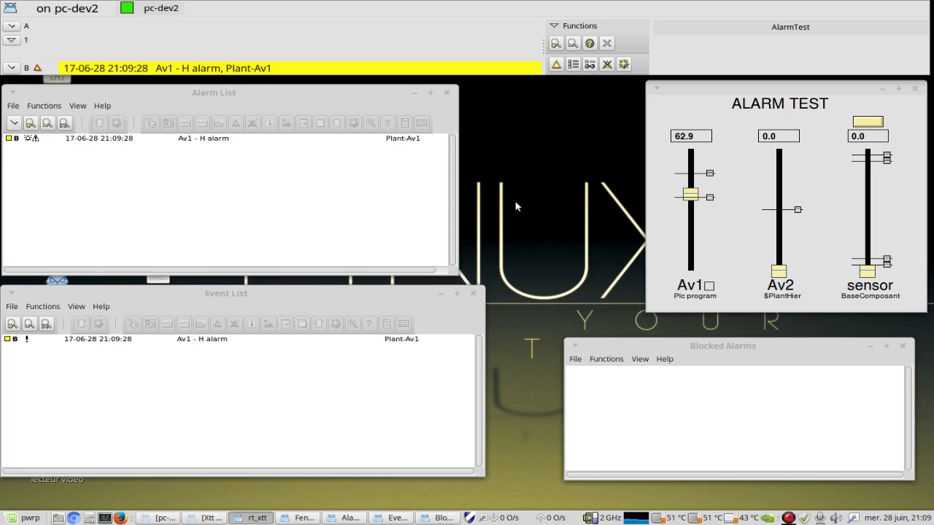
click(690, 192)
drag(690, 193, 690, 170)
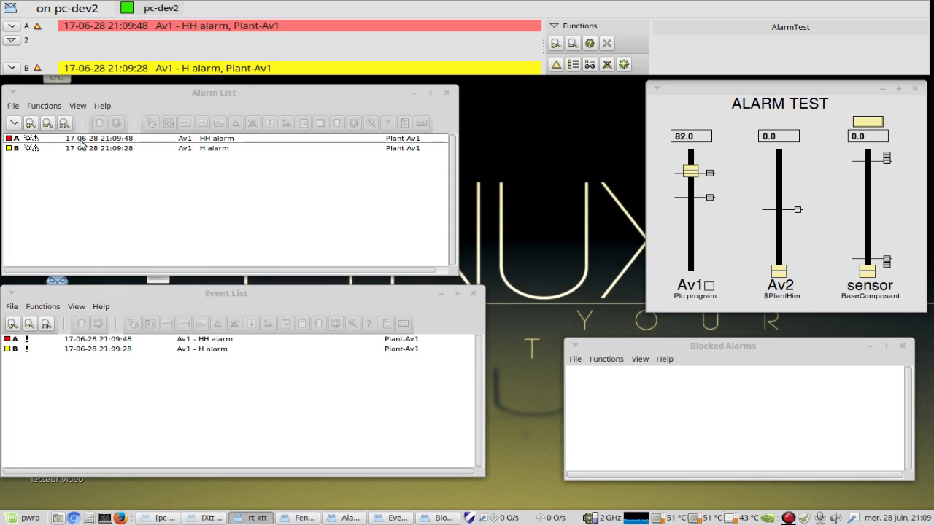
click(128, 349)
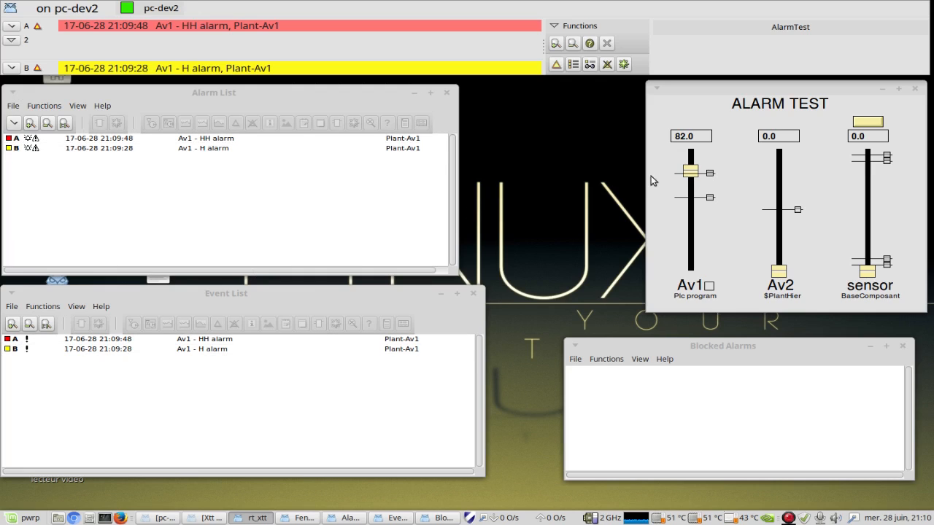
Lower Av1 below its two high limits, to about 75 and about 56, and check the Alarm List.
drag(690, 169, 690, 176)
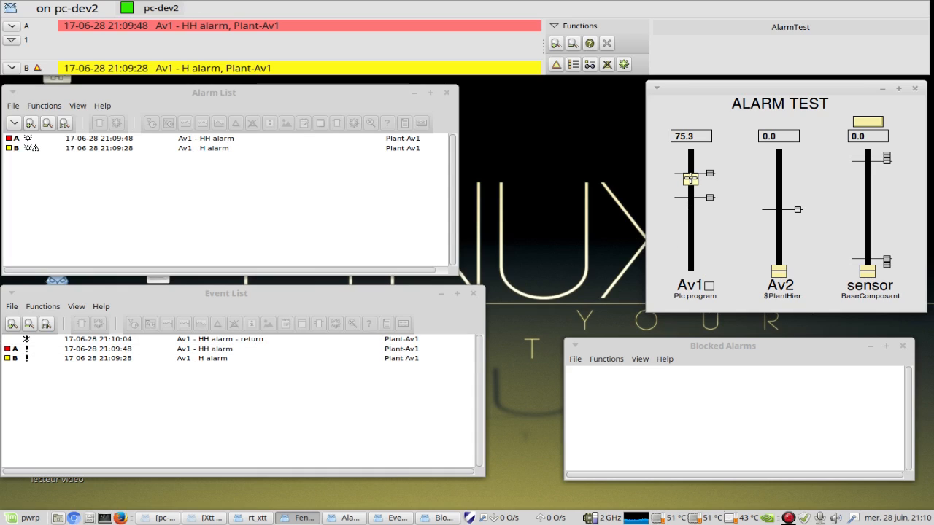
drag(689, 178, 690, 203)
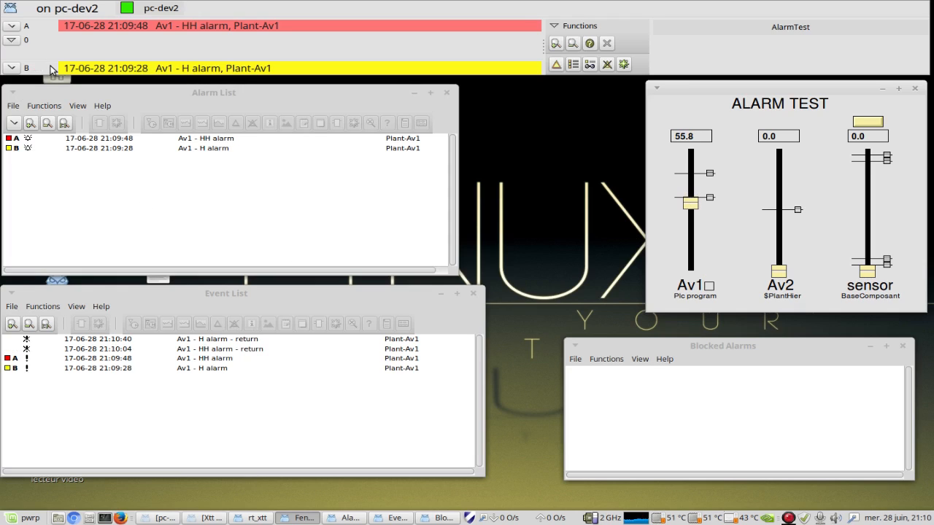
click(41, 149)
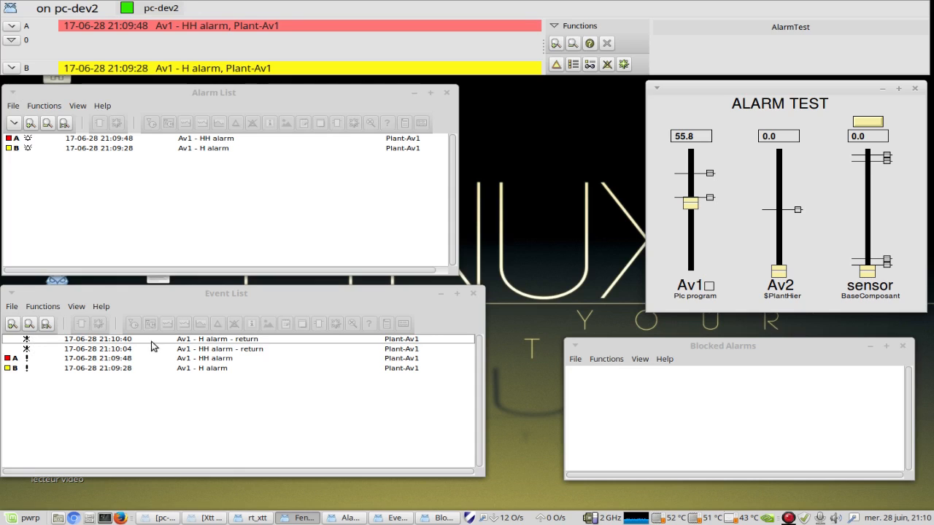
Acknowledge the pending A and B alarms of Av1 and examine the acknowledgement entries in the Event List.
click(11, 29)
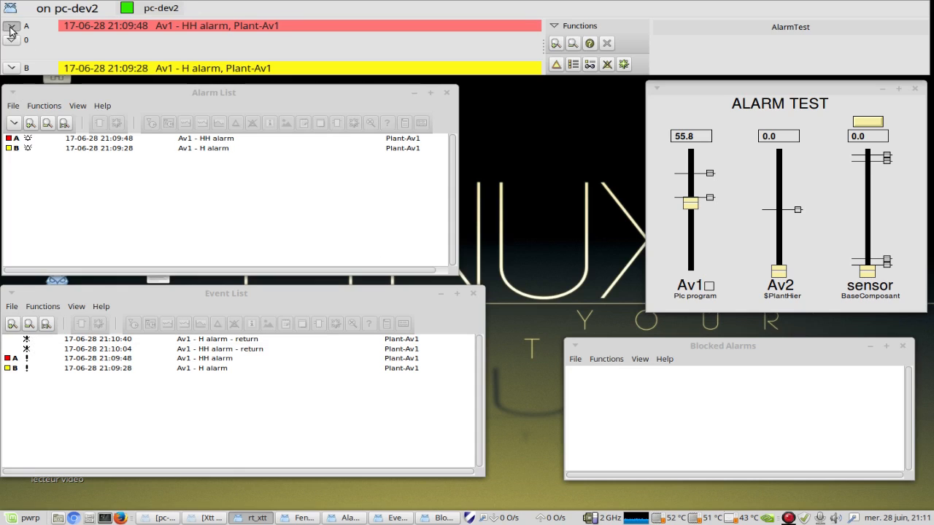
click(11, 68)
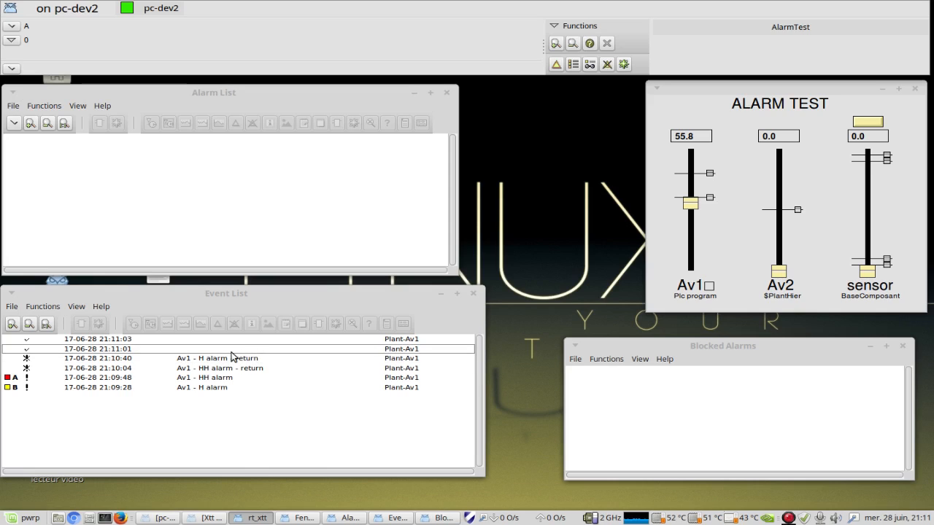
click(187, 342)
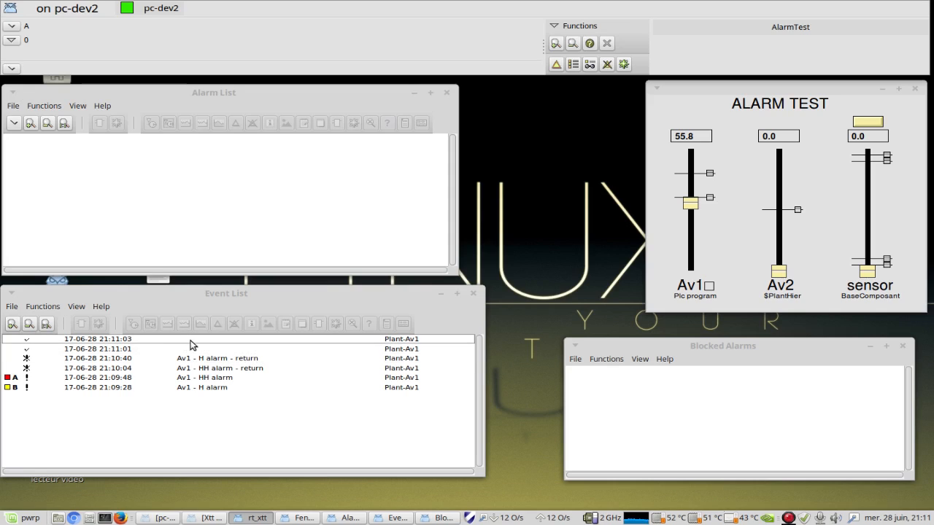
click(410, 348)
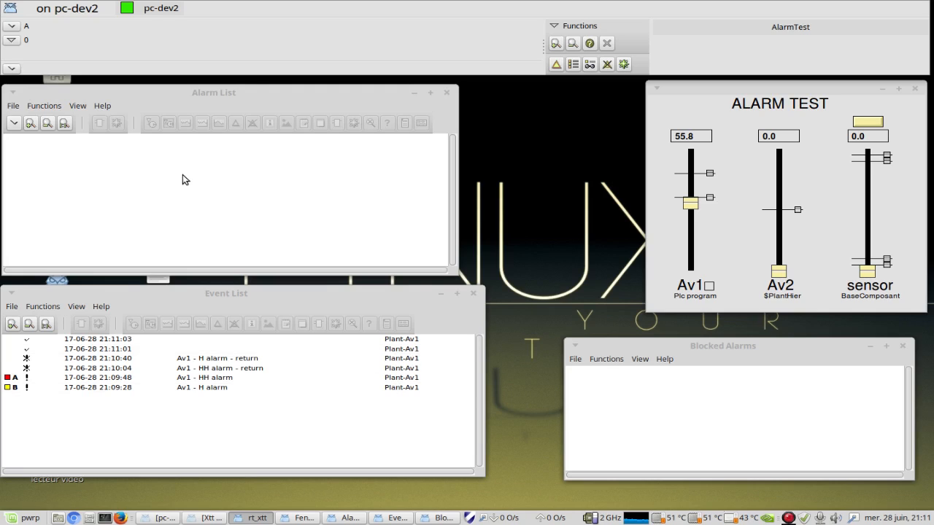
Lower Av1 to about 46, open its event blocking options to view the alarm levels, and cancel.
drag(690, 202, 689, 214)
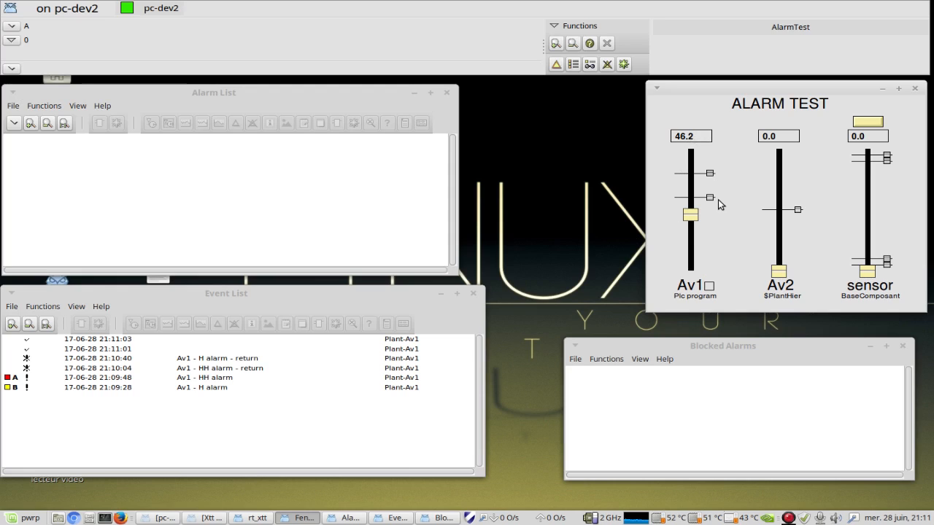
right_click(682, 137)
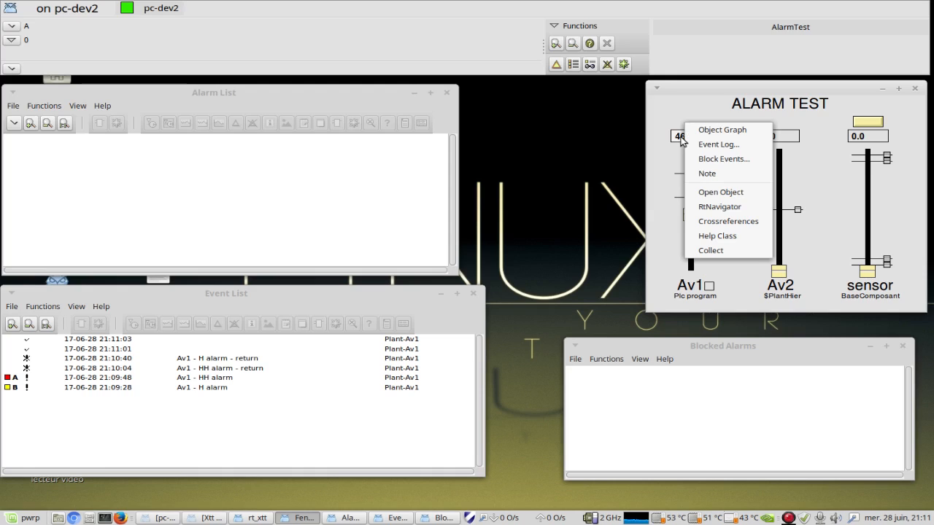
click(733, 161)
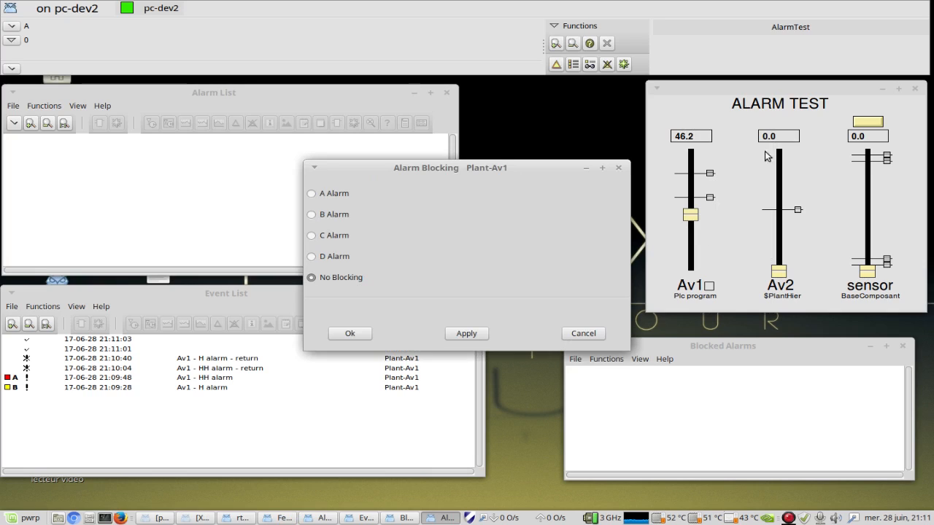
click(582, 333)
Open the alarm blocking options for Av1 from its HH alarm event and apply blocking of B alarms.
click(157, 380)
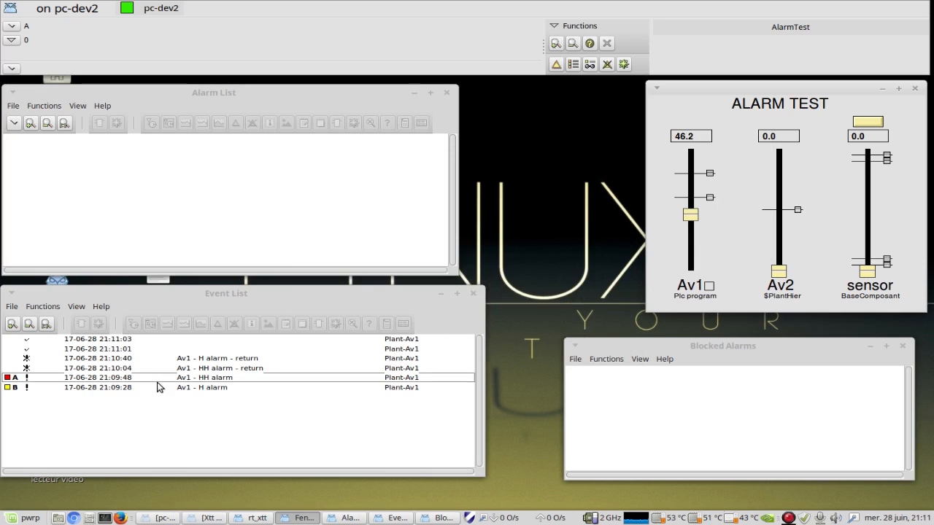
click(196, 381)
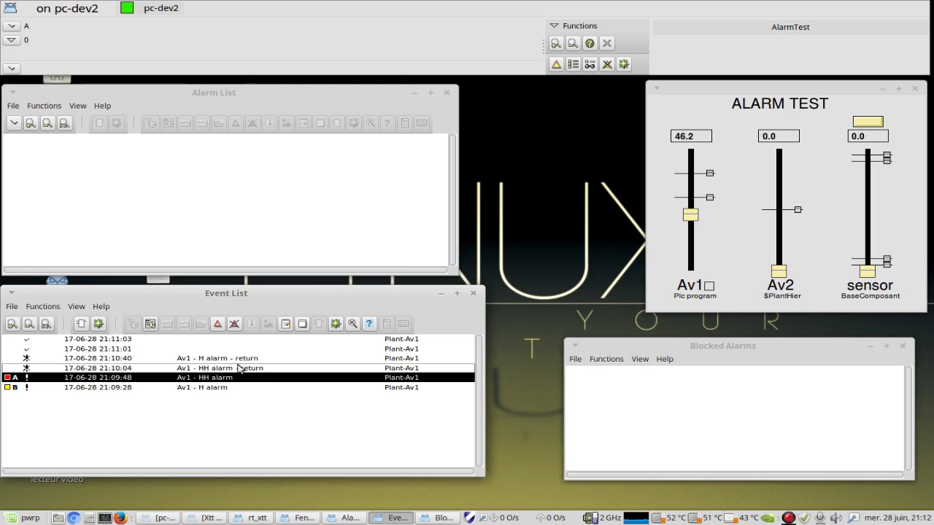
click(234, 324)
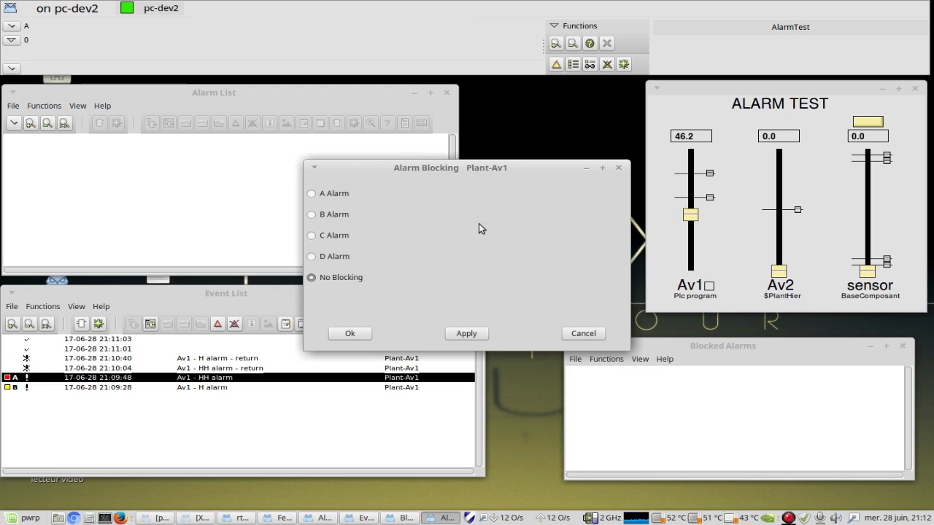
drag(387, 169, 397, 94)
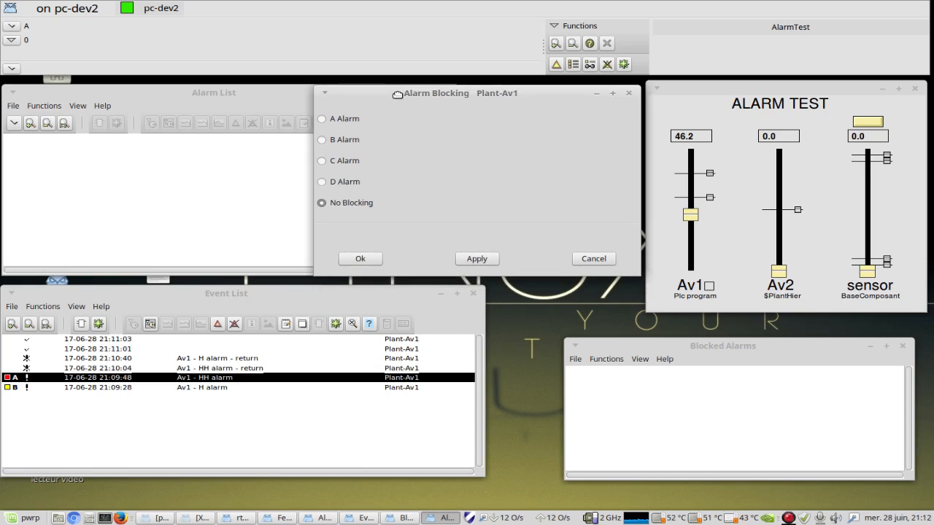
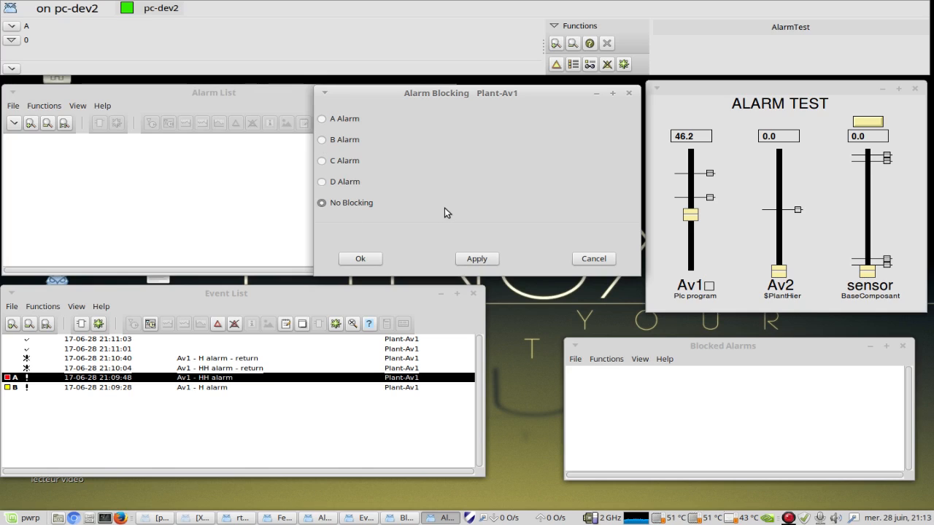
click(323, 142)
click(476, 258)
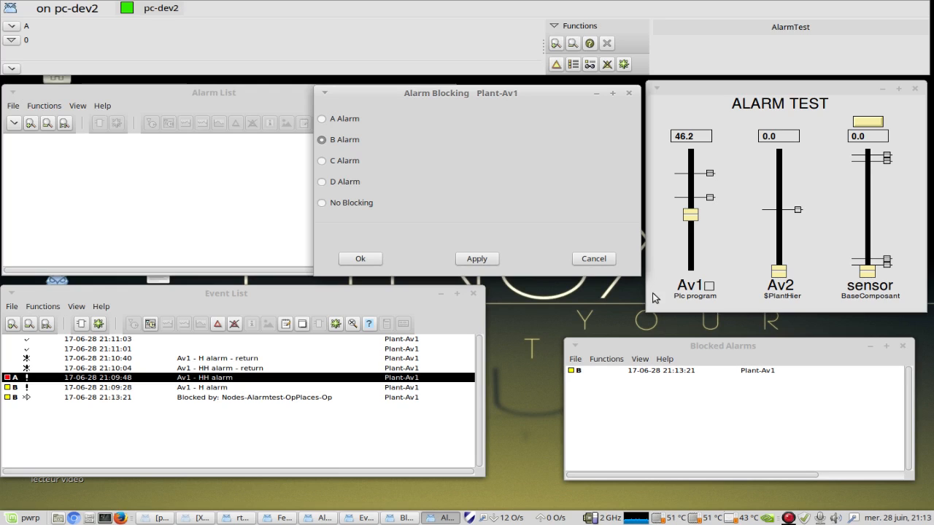
Raise Av1 to about 65 and about 82, lower it to about 52, and acknowledge the pending A alarm.
mouse_move(537, 94)
mouse_down()
mouse_move(537, 160)
mouse_move(546, 106)
mouse_move(536, 95)
mouse_up()
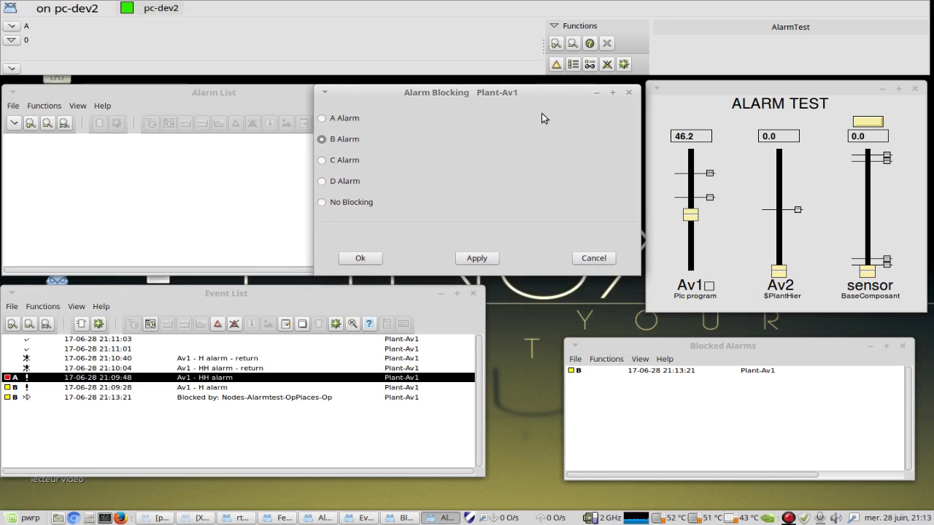
click(690, 214)
drag(690, 214, 695, 190)
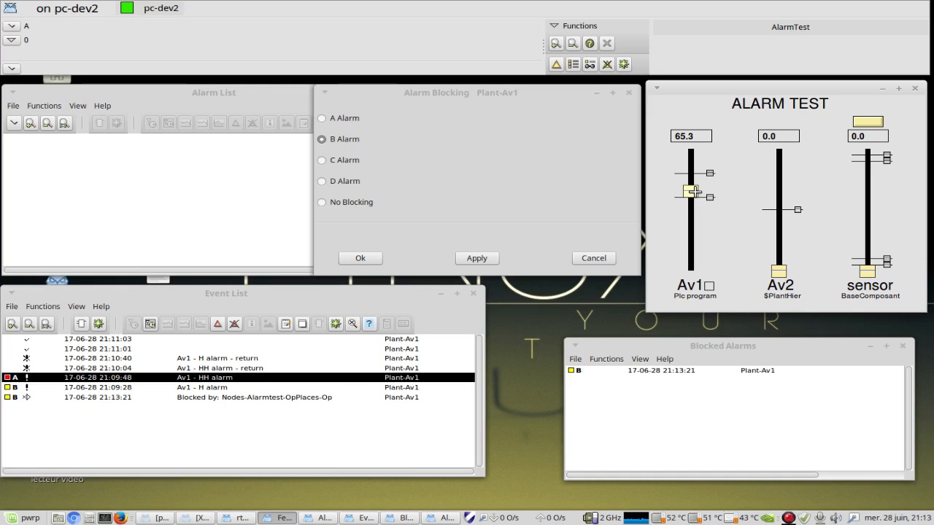
drag(695, 192, 695, 172)
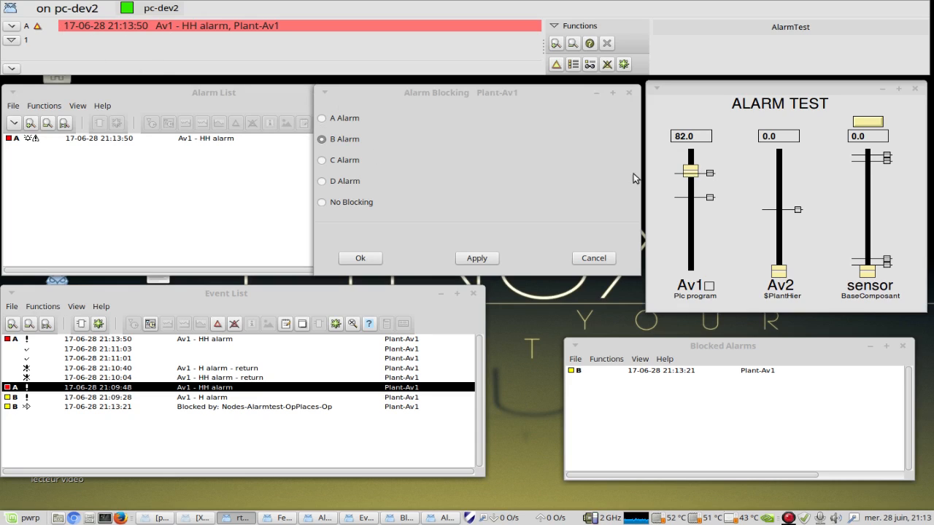
drag(690, 171, 690, 209)
click(10, 29)
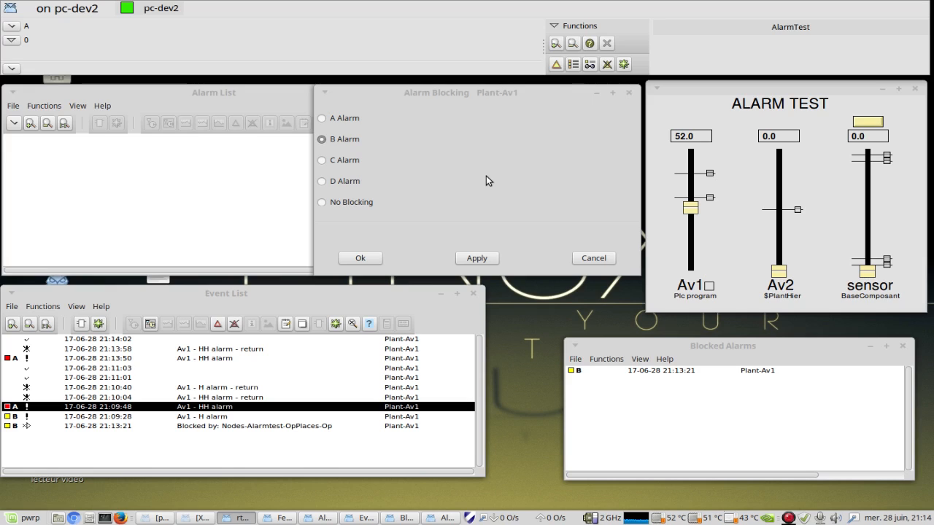
Lift the B alarm blocking of Av1 by applying No Blocking.
click(322, 119)
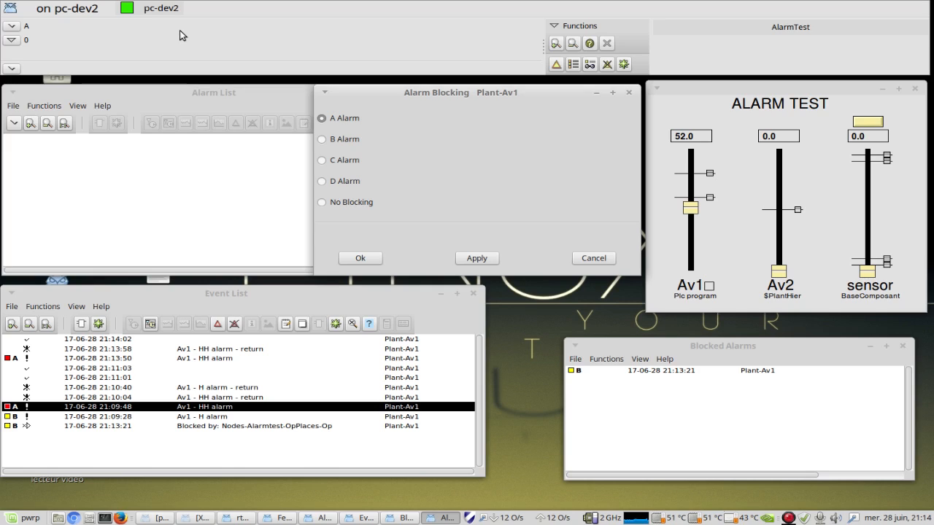
click(322, 139)
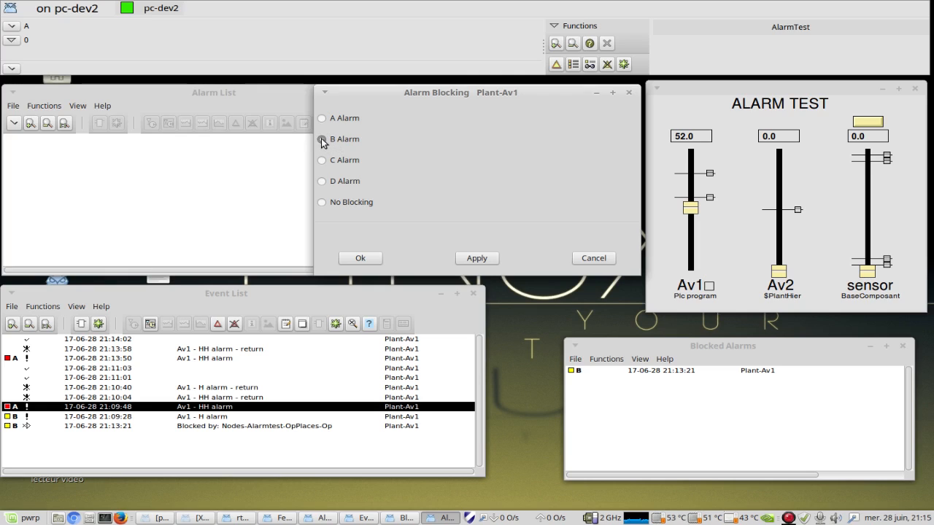
click(322, 202)
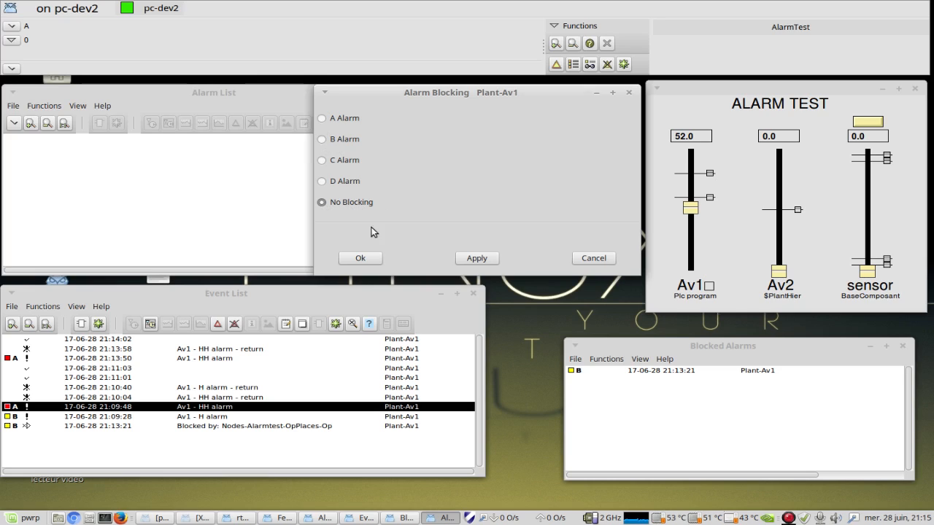
click(473, 258)
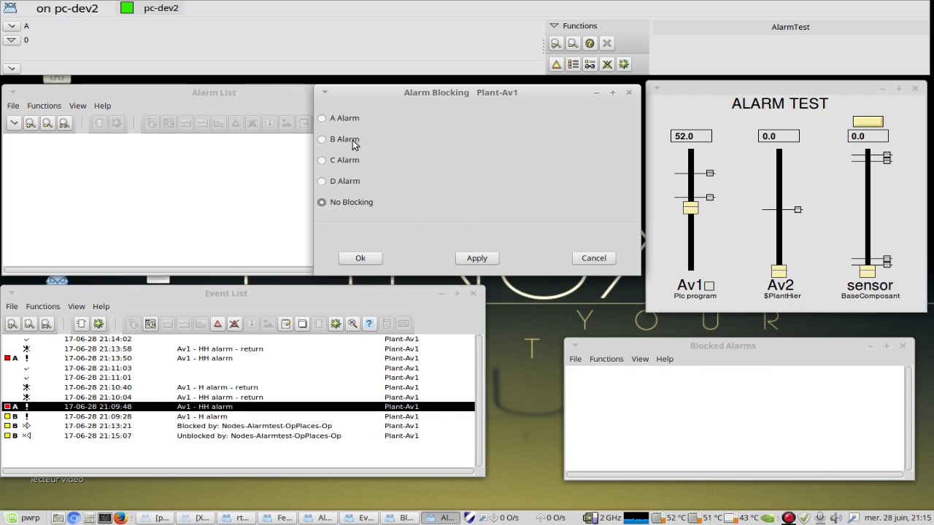
Apply blocking of A alarms to Av1 and lower its value to about 48.
click(322, 121)
click(478, 259)
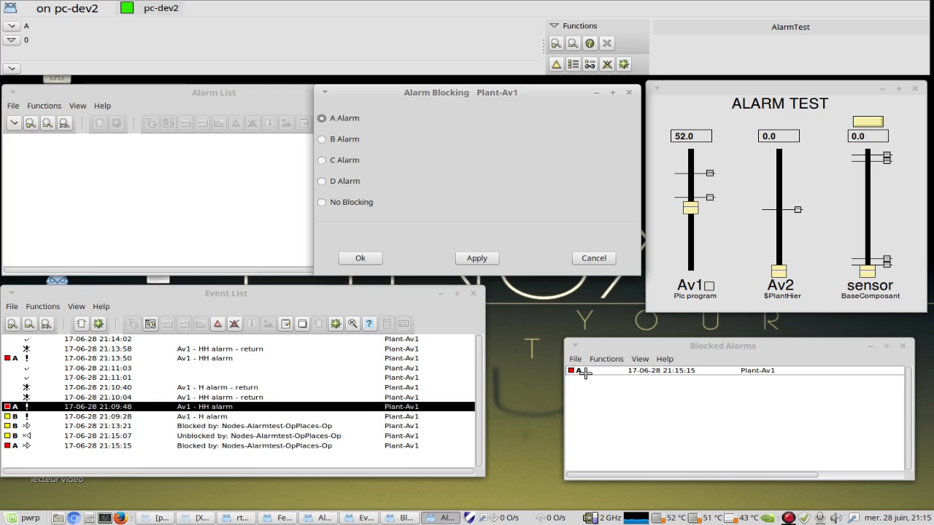
mouse_move(690, 208)
mouse_down()
mouse_move(689, 162)
mouse_move(690, 225)
mouse_move(690, 161)
mouse_move(692, 213)
mouse_up()
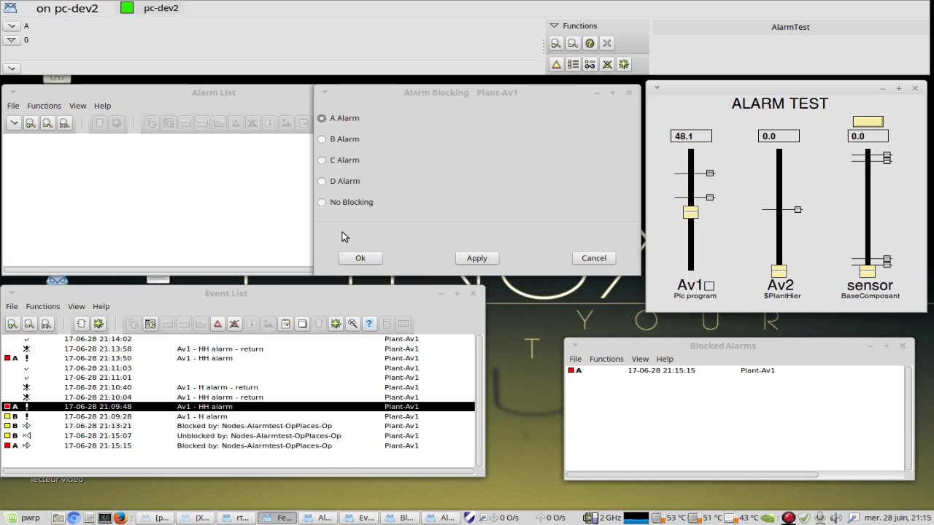
Lift the A alarm blocking of Av1 by applying No Blocking.
click(323, 205)
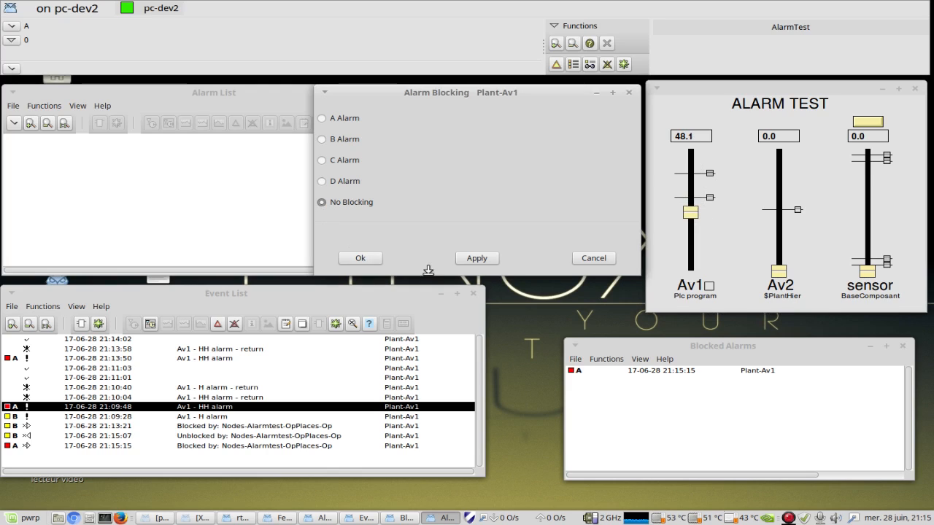
click(483, 263)
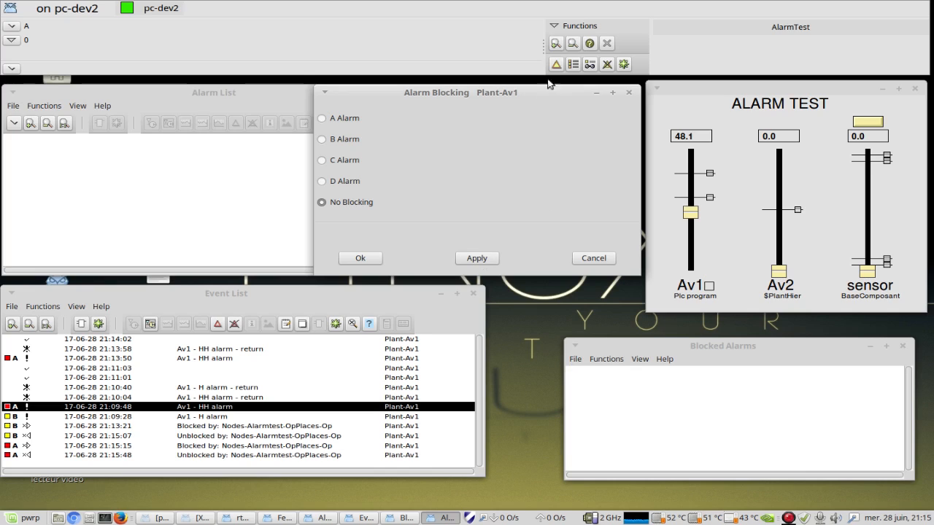
Open the trace of the Plant plc program from the runtime database and bring the full Av1 supervision chain into view.
click(624, 65)
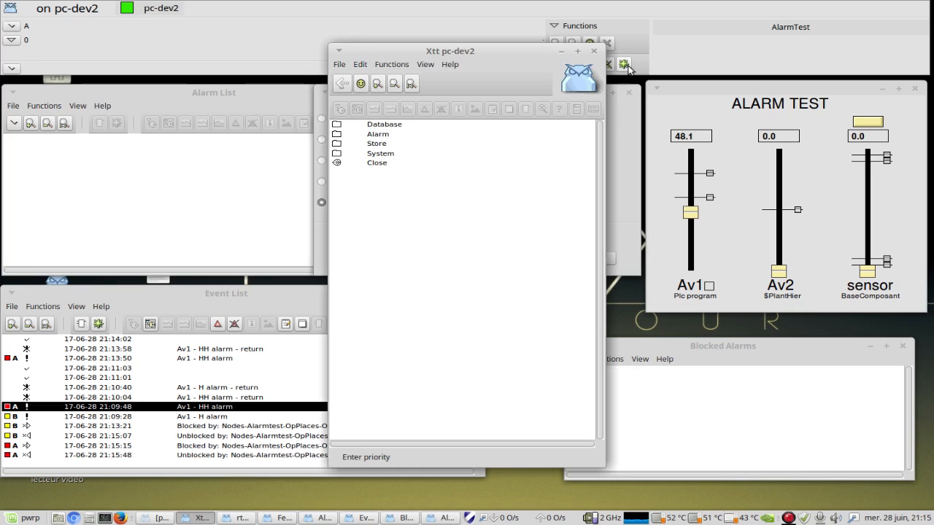
click(349, 125)
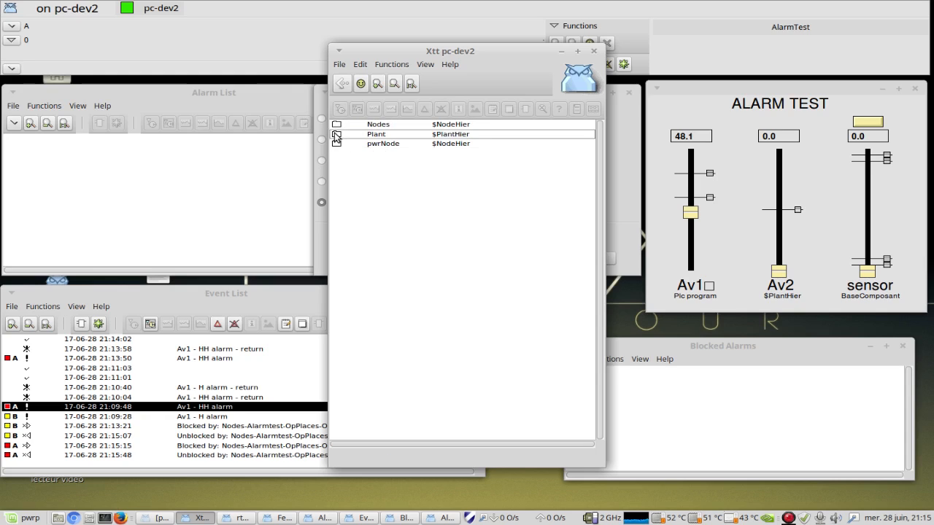
click(336, 134)
right_click(375, 145)
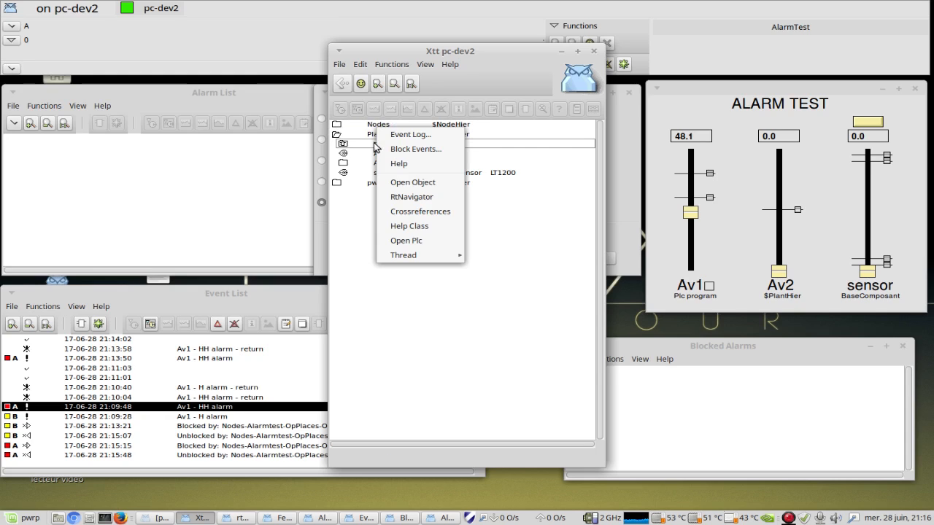
click(413, 245)
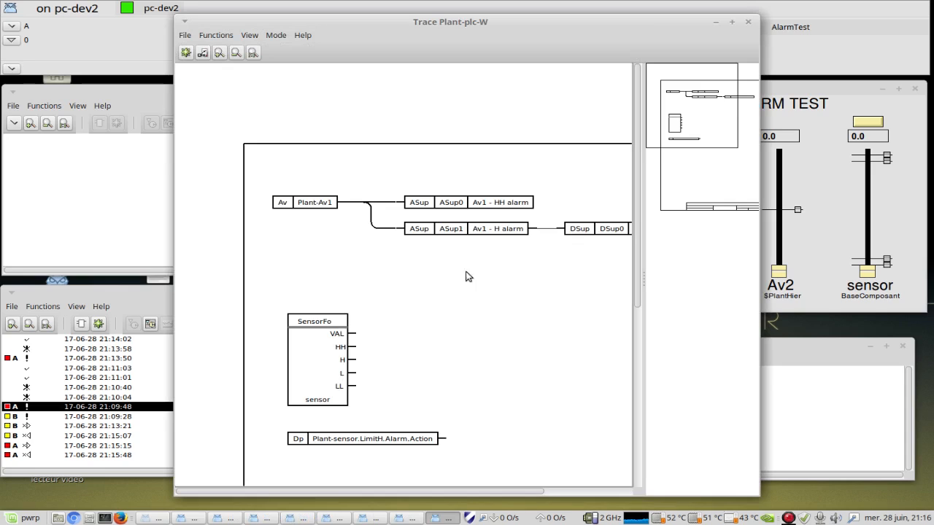
mouse_move(698, 134)
mouse_down()
mouse_move(708, 134)
mouse_move(705, 150)
mouse_up()
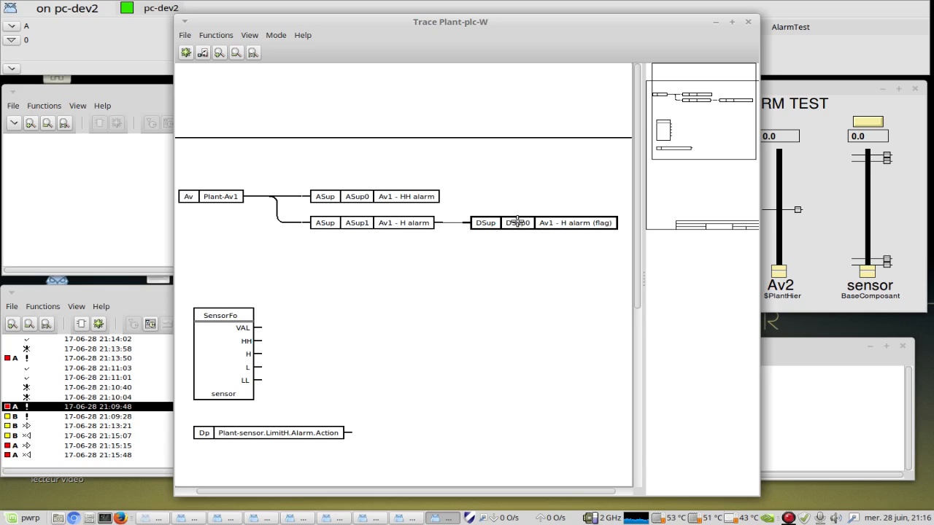
Open the DSup0 object linked to the Av1 H alarm and examine its EventType options.
click(273, 35)
click(283, 80)
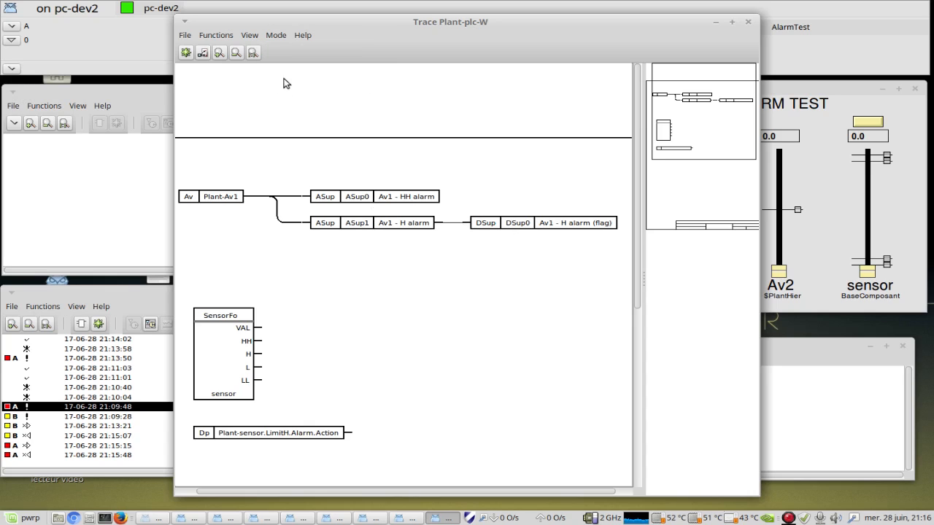
right_click(495, 227)
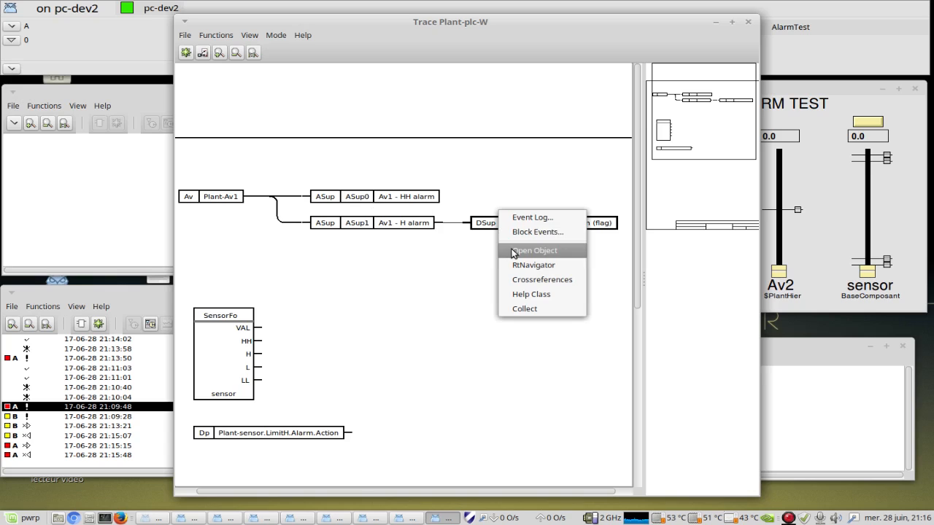
click(514, 253)
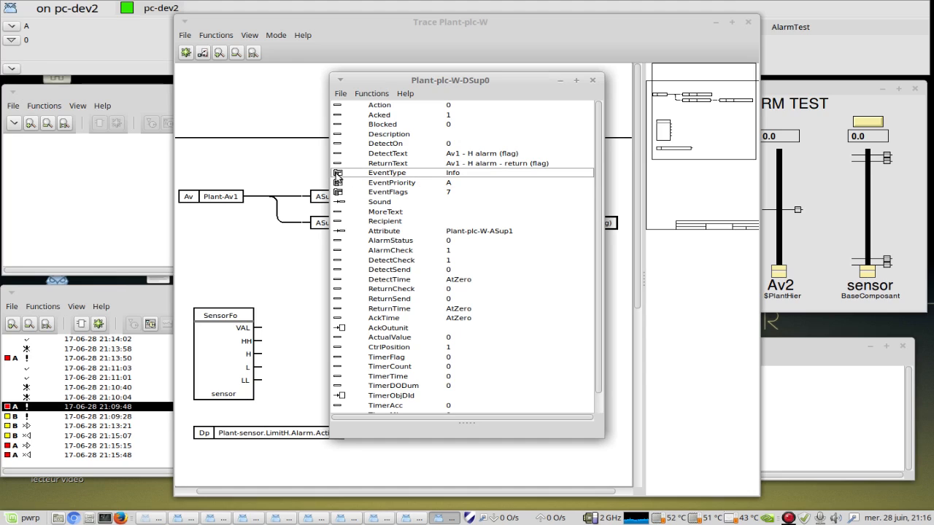
click(337, 175)
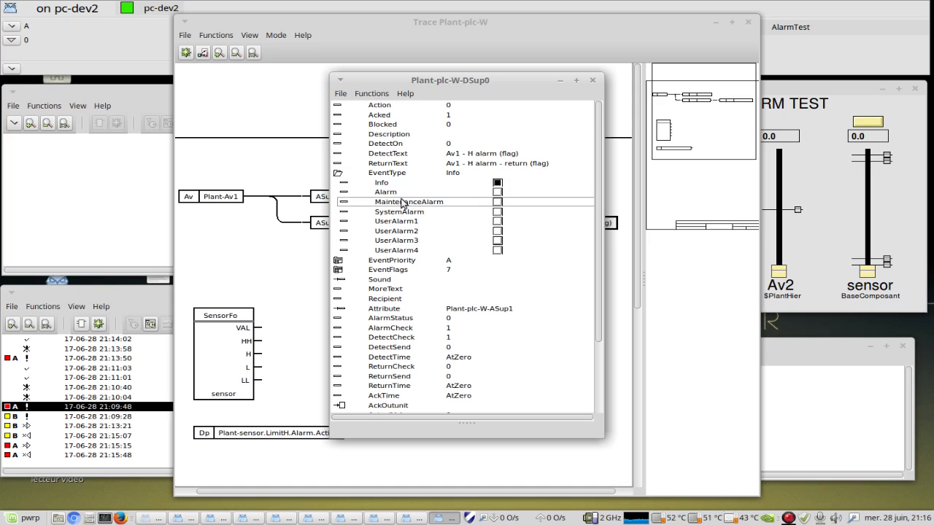
click(337, 175)
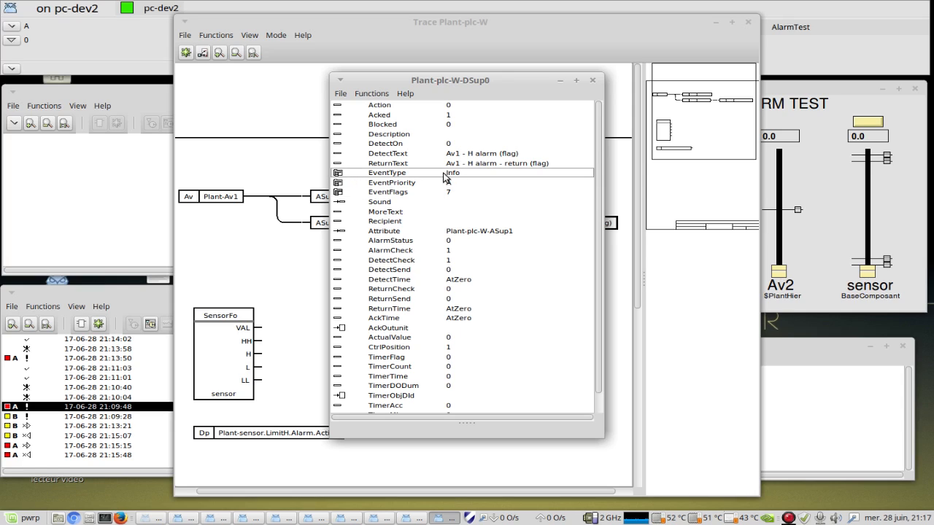
Examine the EventFlags options of DSup0, and close the object, trace and navigator windows.
drag(379, 81, 649, 52)
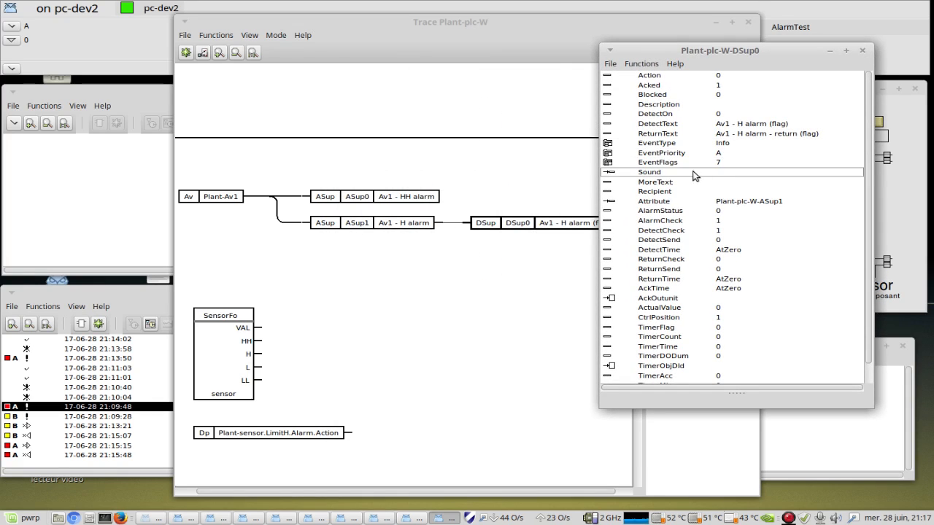
click(608, 162)
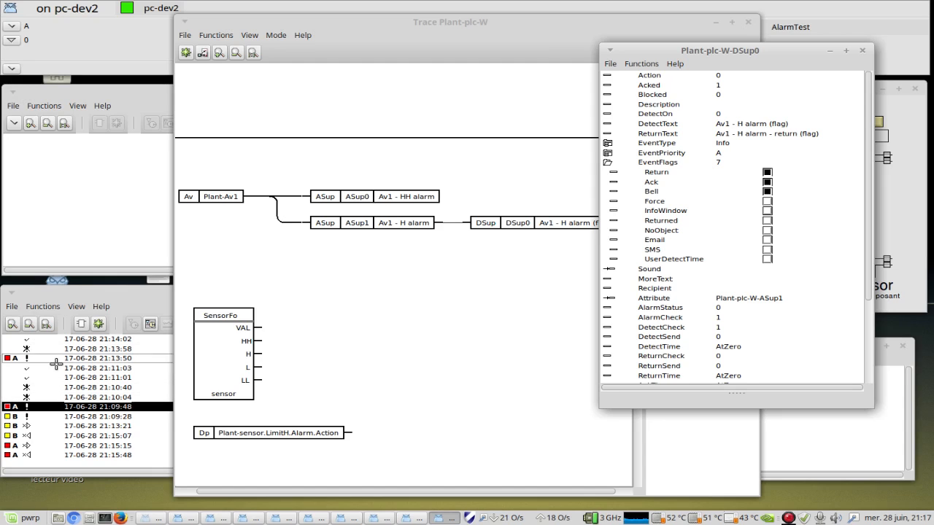
click(607, 163)
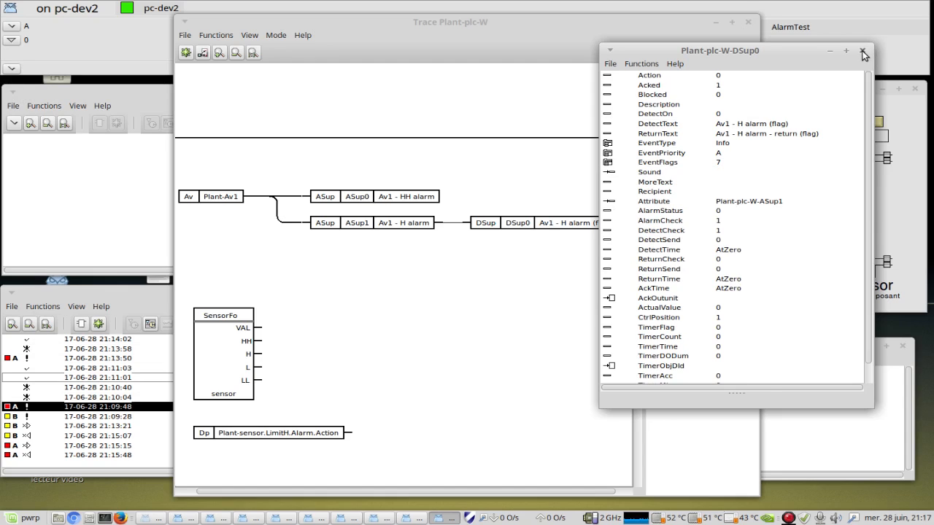
click(862, 51)
click(748, 24)
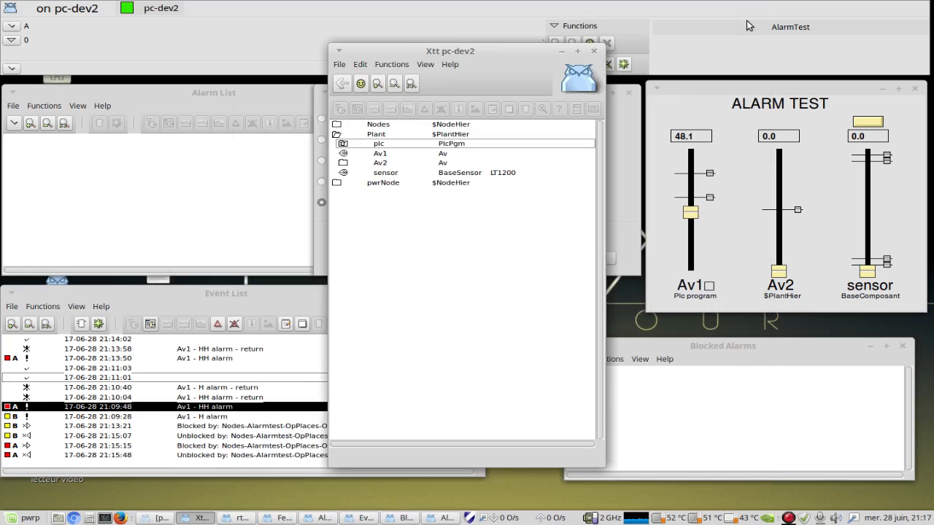
click(595, 52)
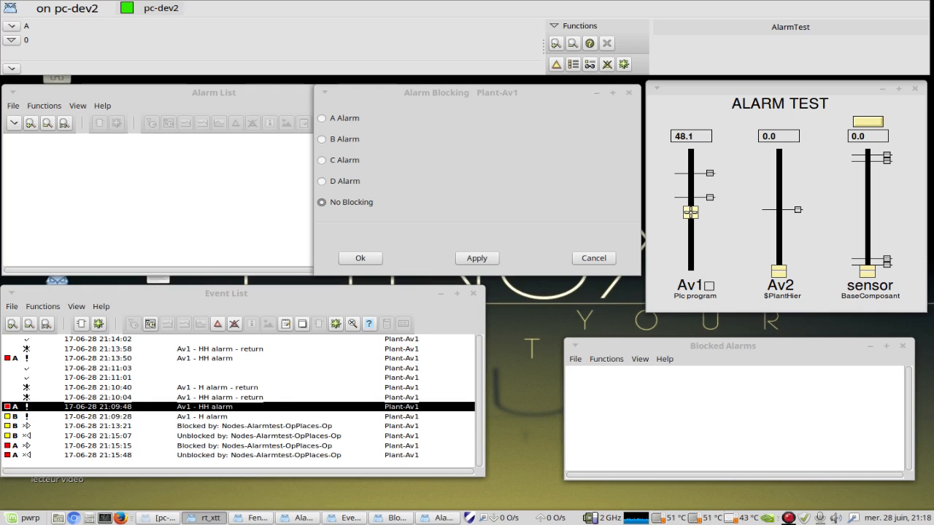
Raise Av1 past its H and HH limits, to about 63 and about 85.
drag(692, 213, 695, 194)
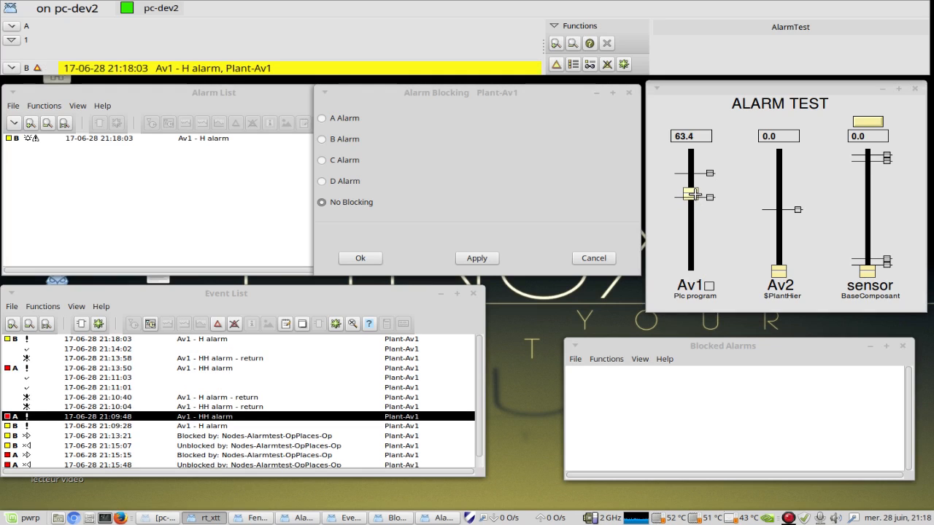
drag(695, 194, 695, 167)
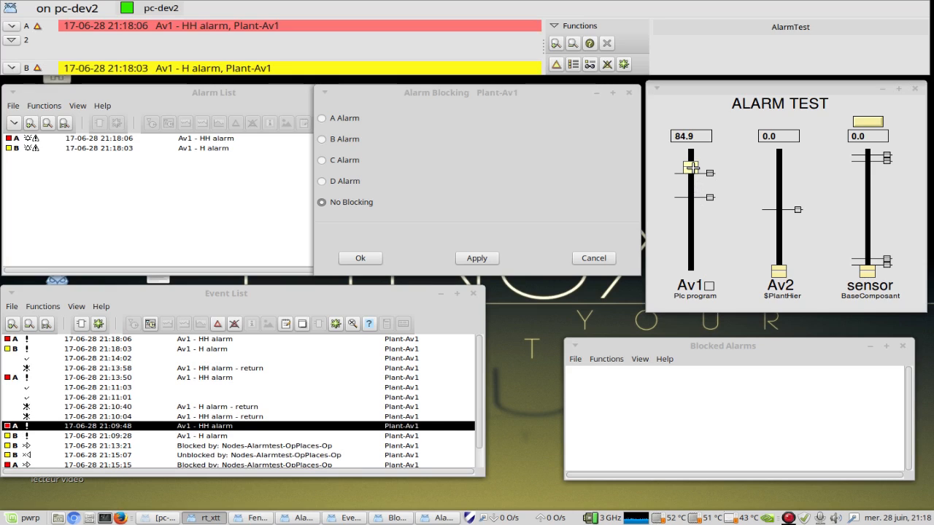
Lower Av1 to about 48, raise it past its H limit to about 67, and return it to about 49.
drag(692, 167, 690, 212)
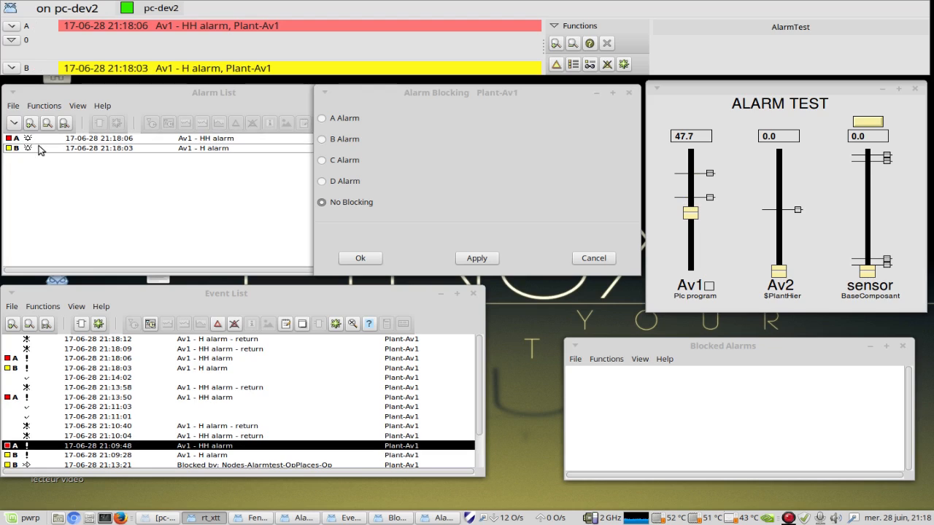
drag(689, 212, 695, 189)
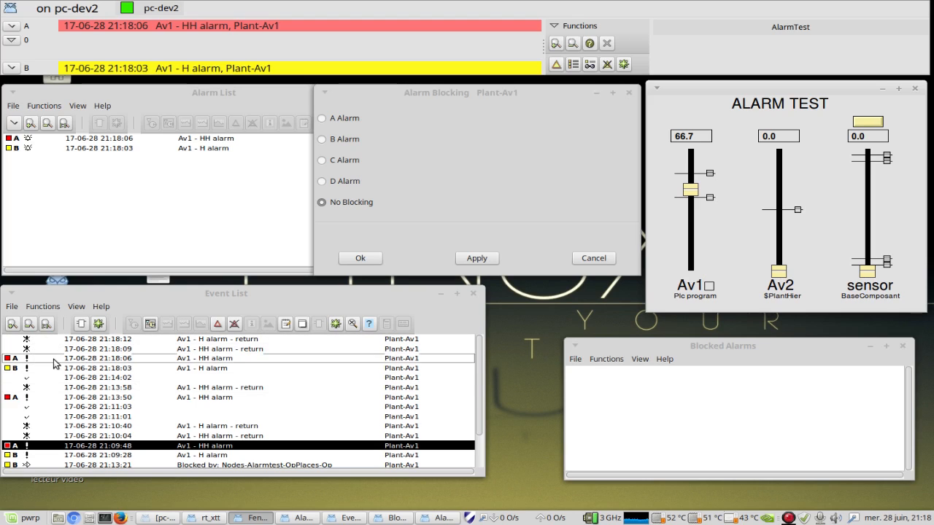
drag(692, 191, 691, 212)
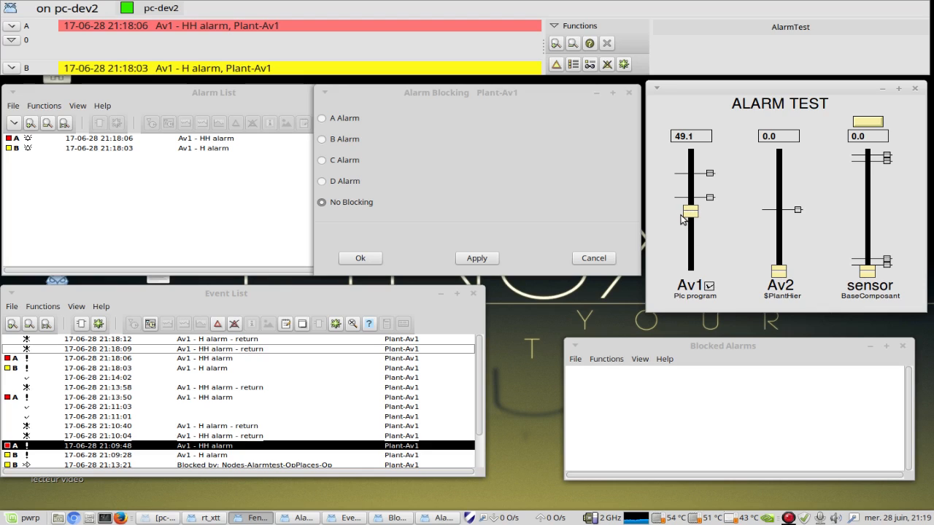
With the Av1 checkbox ticked, cycle Av1 twice between about 65 and 53, lower it to about 43, and untick the checkbox.
drag(690, 211, 695, 198)
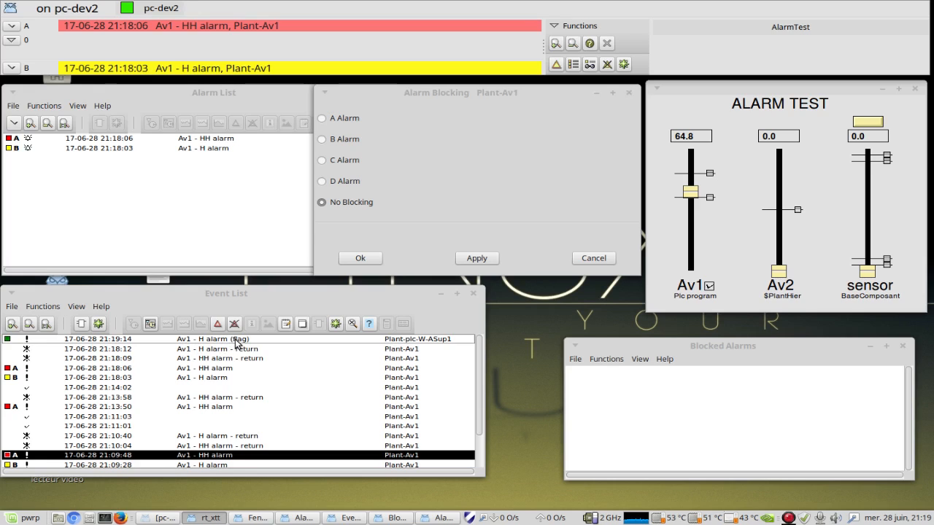
drag(690, 191, 690, 206)
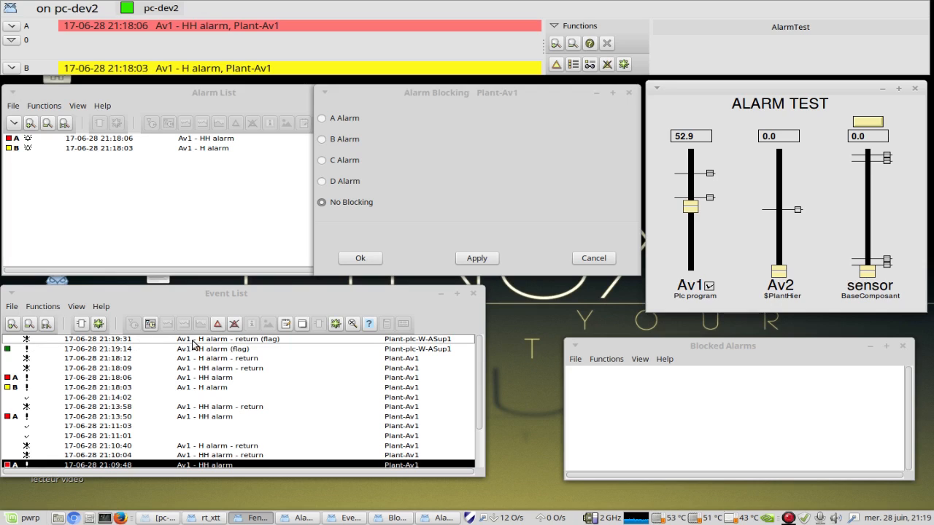
drag(690, 213, 690, 197)
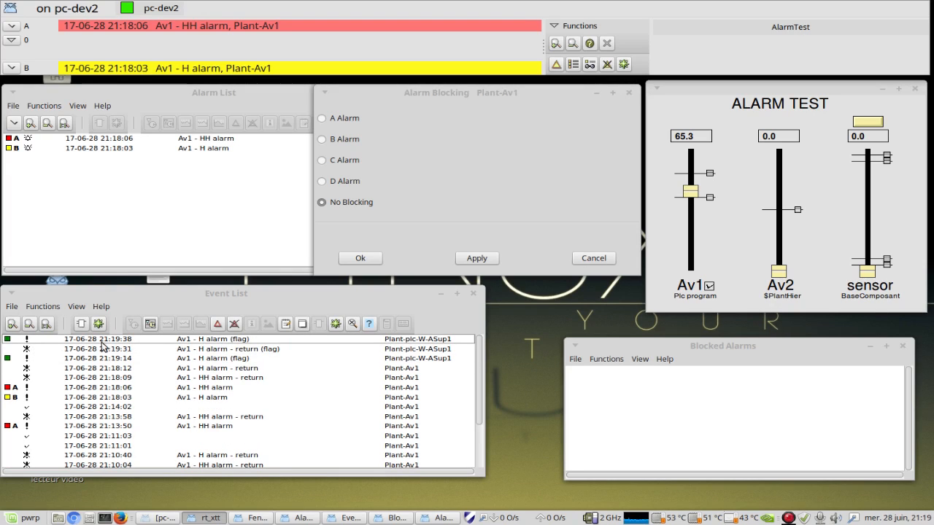
drag(699, 191, 691, 208)
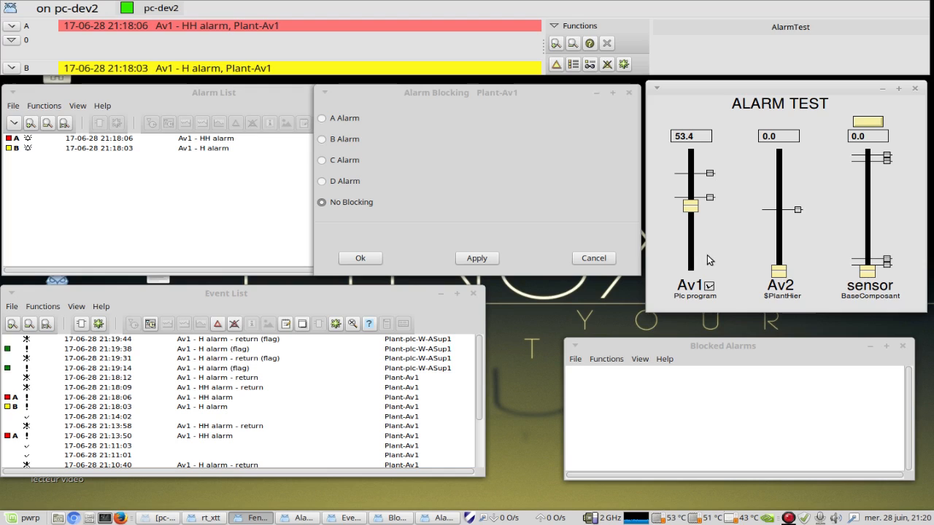
drag(689, 206, 690, 217)
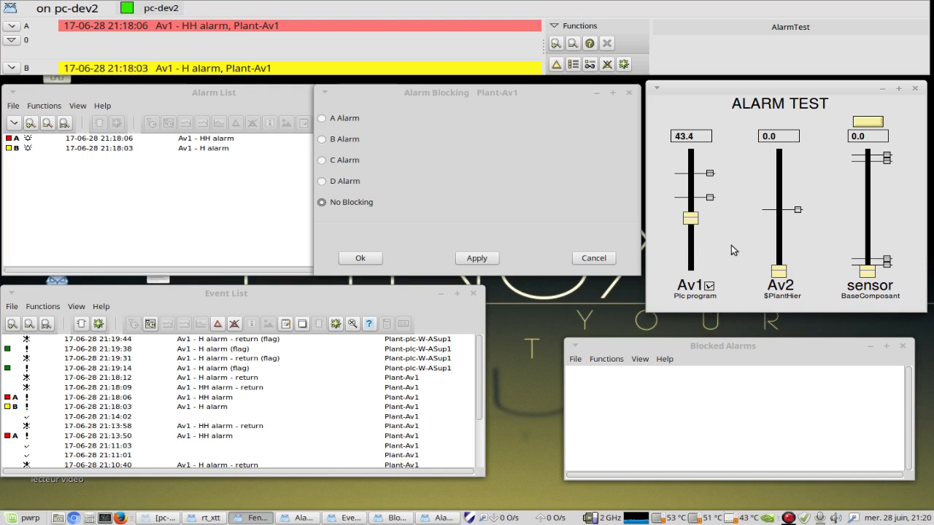
click(711, 287)
Cancel the Plant-Av1 Alarm Blocking dialog and acknowledge the Av1 HH and H alarms.
click(594, 258)
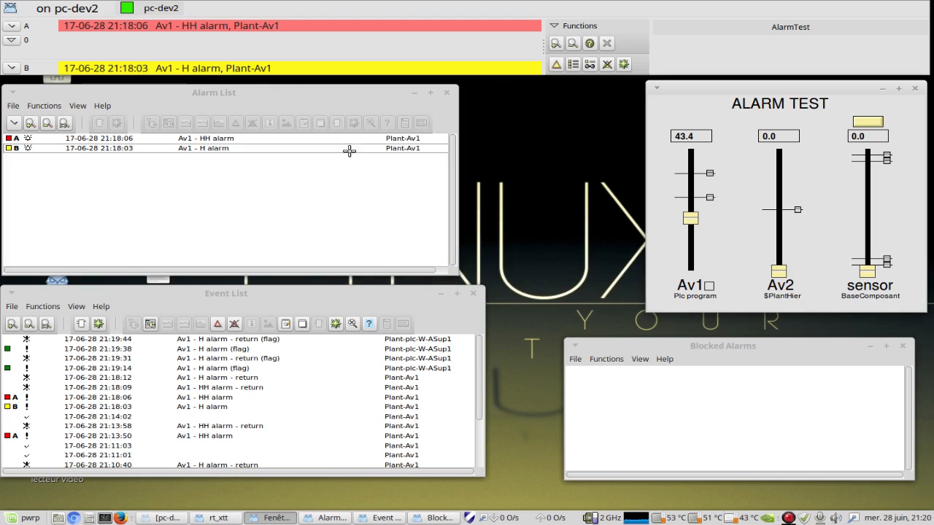
click(14, 30)
click(13, 68)
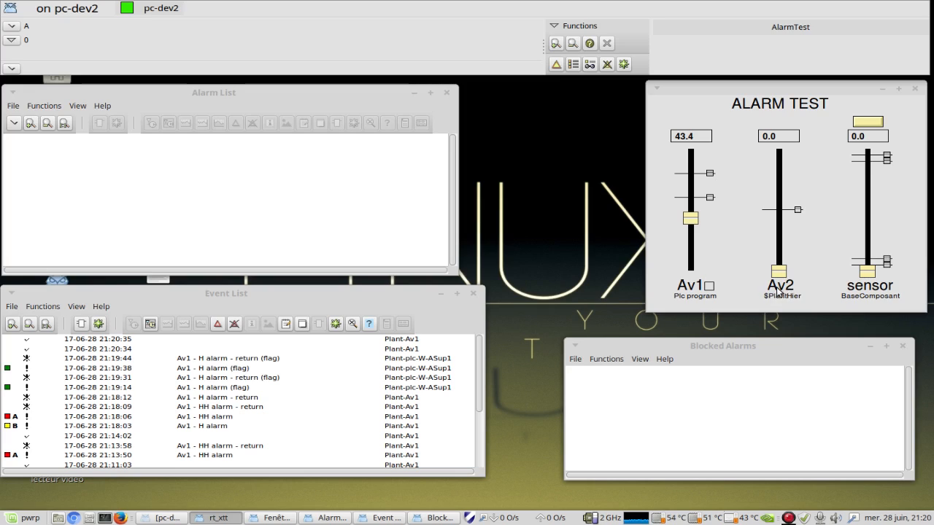
Raise Av2 past its limit to about 56, return it to about 41, and acknowledge the Av2 alarm.
drag(778, 271, 779, 204)
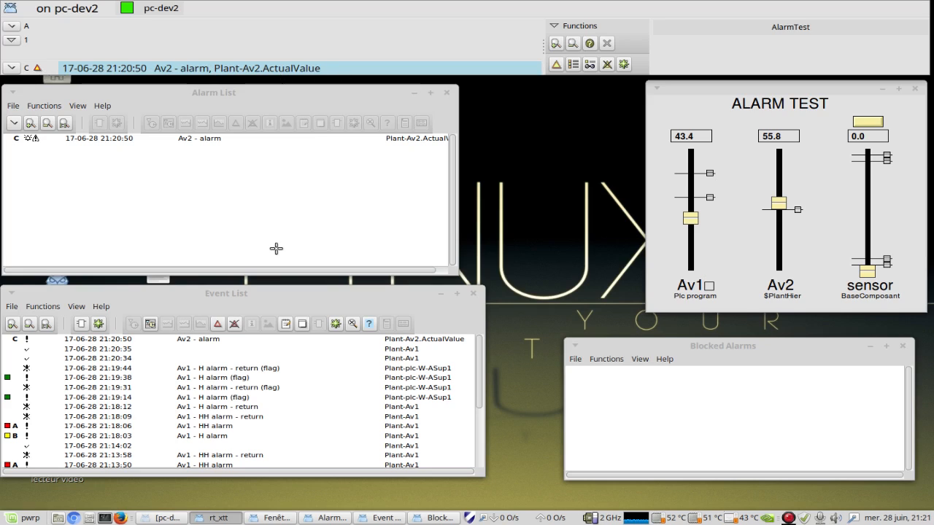
drag(778, 203, 779, 220)
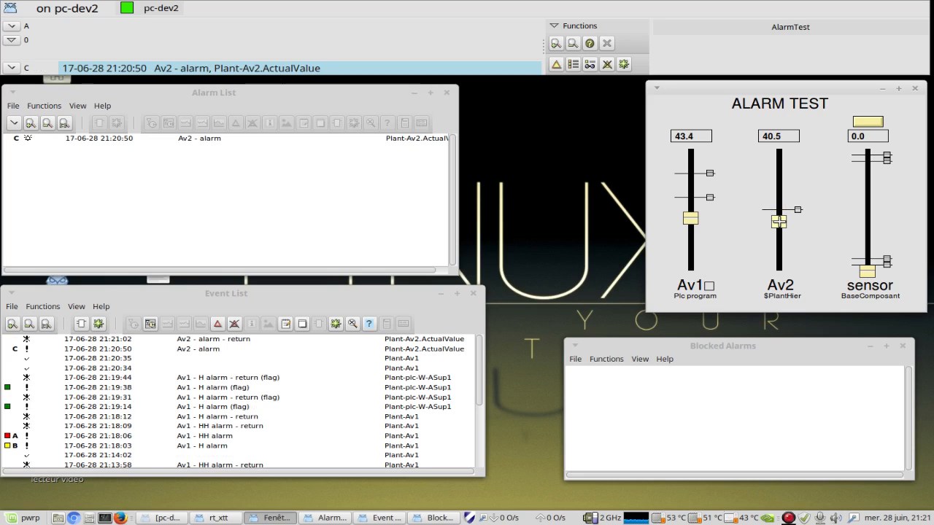
click(12, 69)
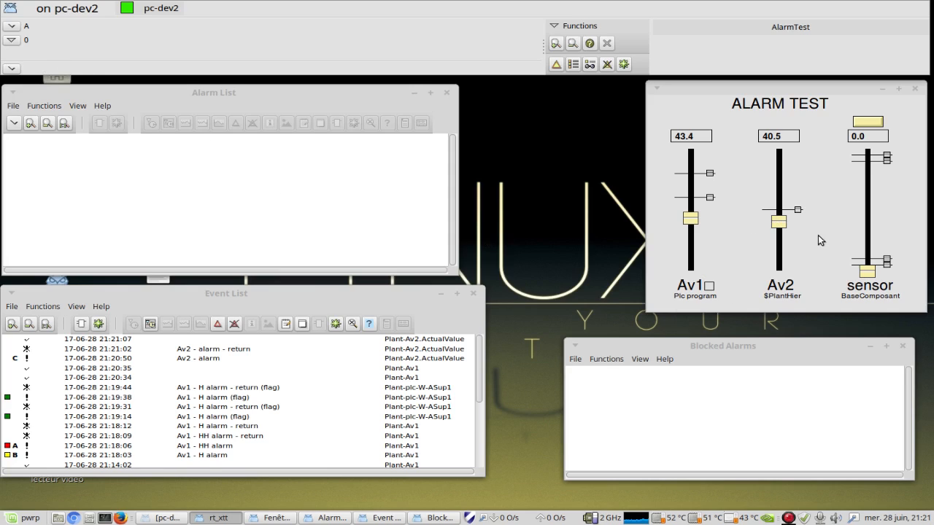
Raise Av2 past its limit to about 56 and Av1 past its H limit to about 63.
click(779, 222)
drag(779, 221, 779, 203)
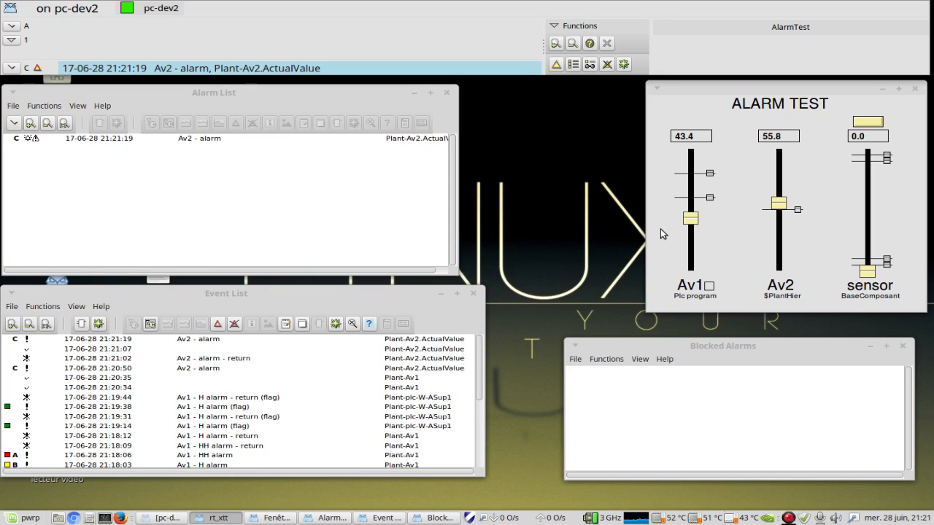
drag(690, 218, 691, 192)
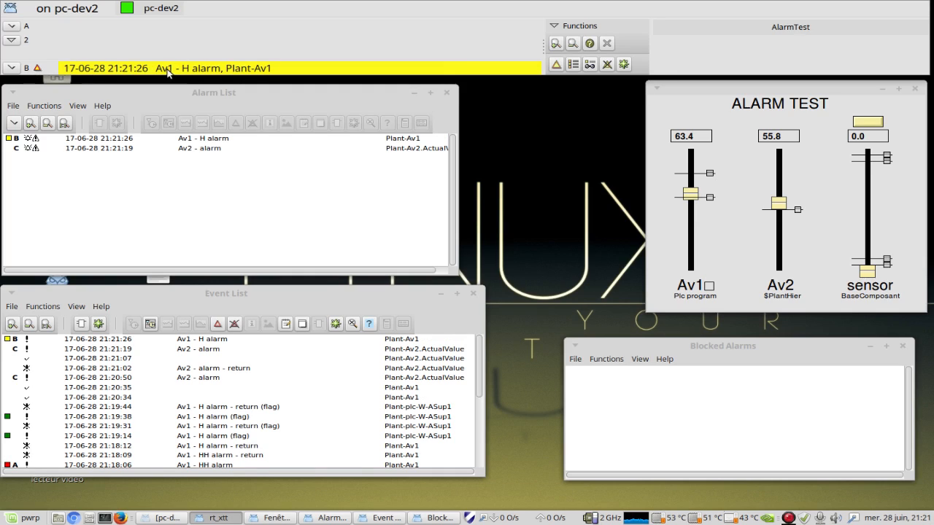
Acknowledge the Av1 H and Av2 alarms while still active, and lower Av1 to about 48 and Av2 to about 38.
click(10, 69)
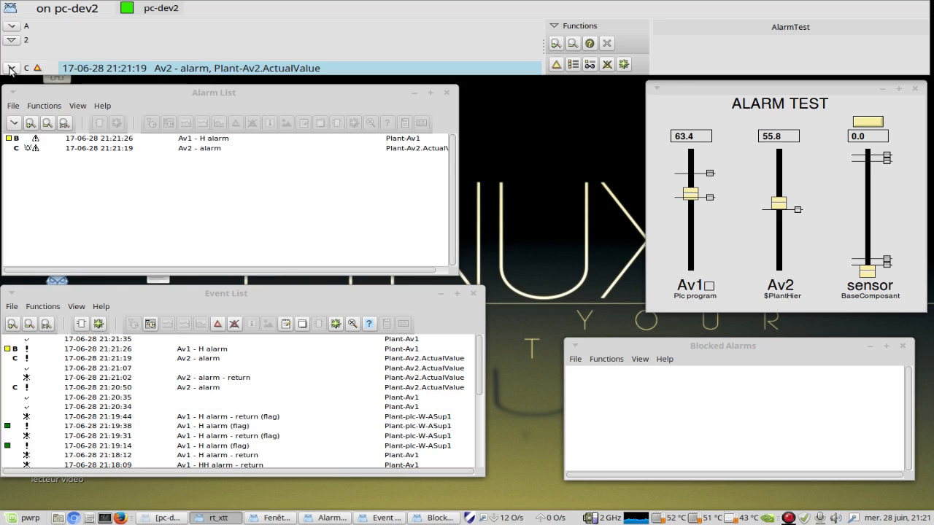
click(10, 69)
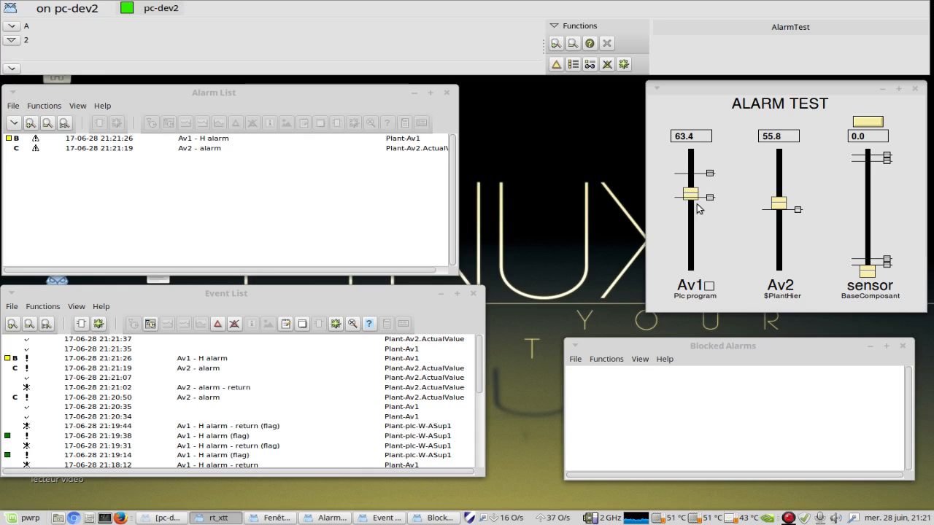
drag(693, 193, 692, 211)
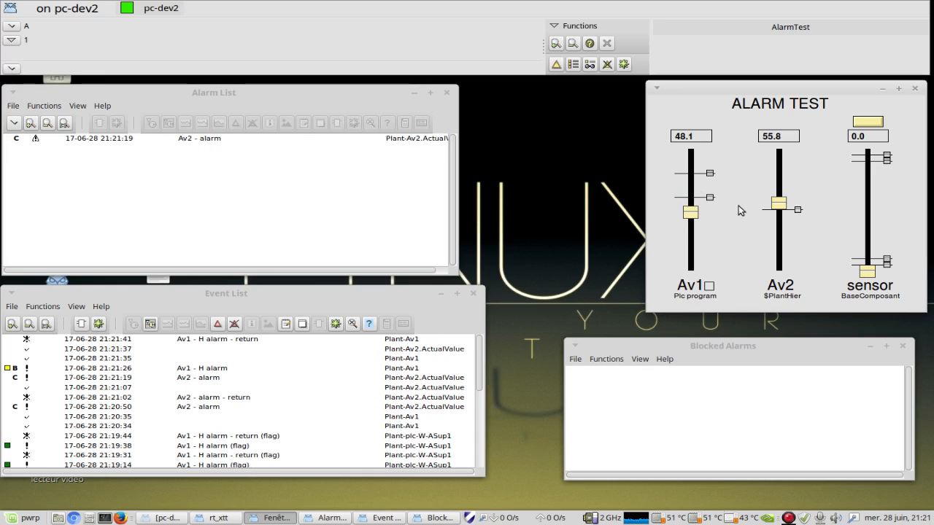
drag(773, 198, 774, 221)
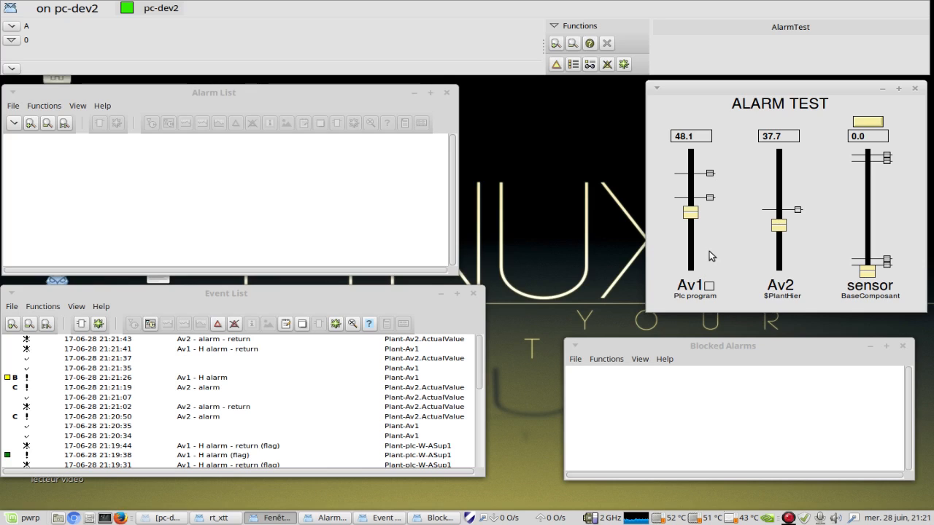
Open event blocking for Plant-Av2 and apply blocking of C Alarm priority.
right_click(778, 136)
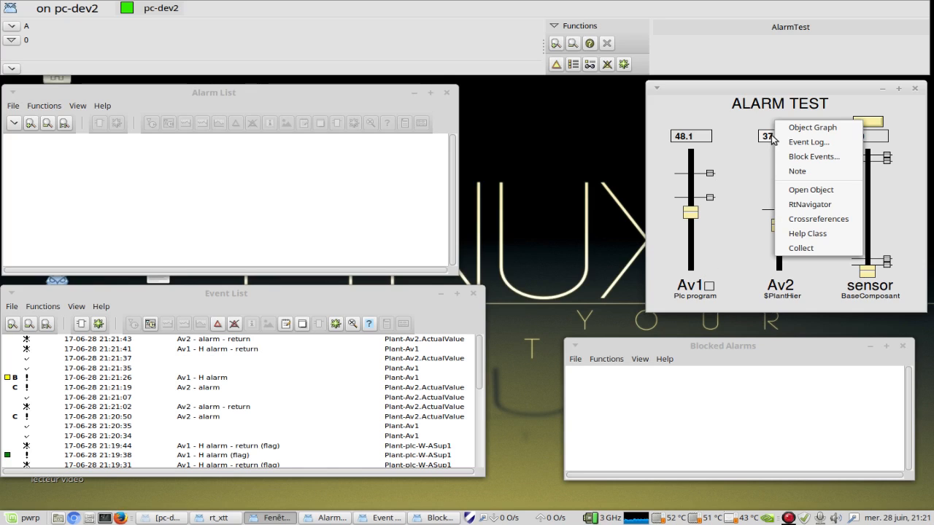
click(801, 158)
drag(436, 173, 376, 191)
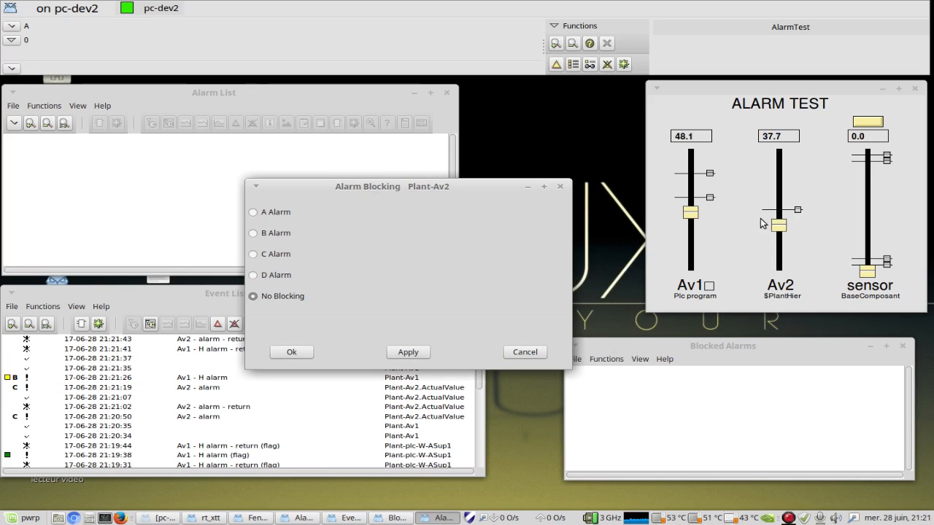
click(253, 254)
click(422, 354)
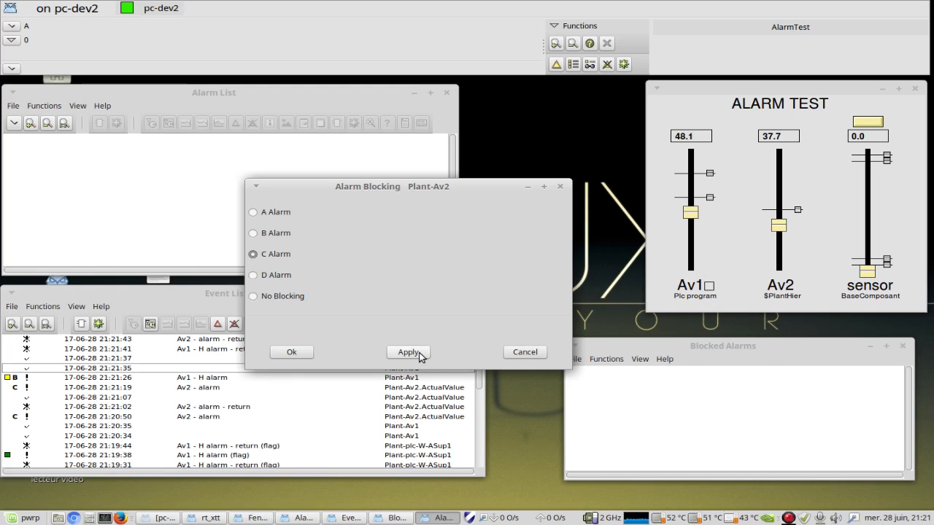
Move the Alarm Blocking dialog clear of the Blocked Alarms list and compare the blocked entry with the Event List priorities.
drag(501, 190, 456, 209)
click(635, 372)
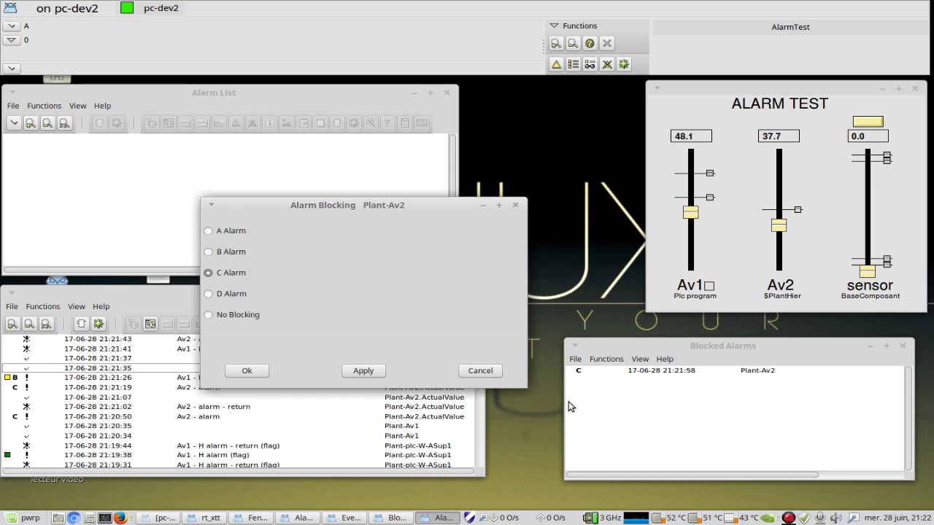
click(11, 419)
click(15, 387)
click(19, 378)
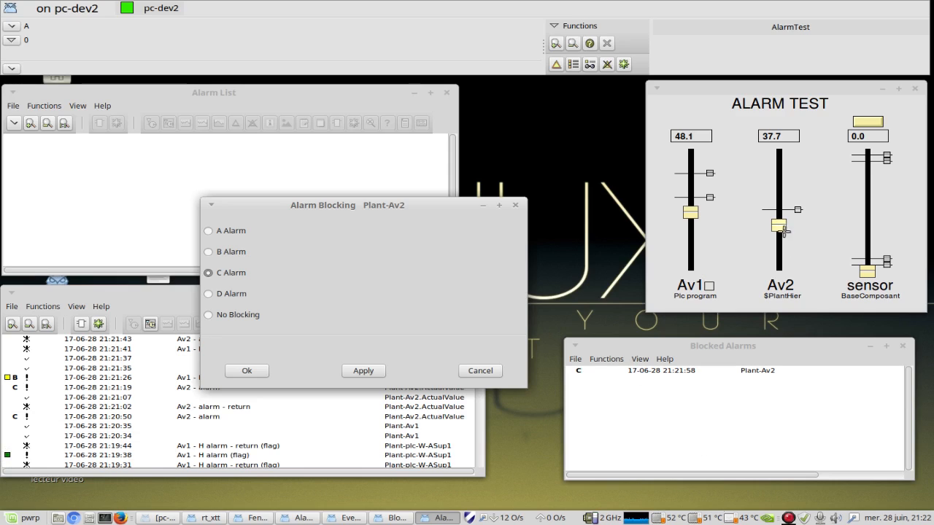
Move Av2 to about 40 while its C alarms are blocked, and apply No Blocking to Plant-Av2.
mouse_move(779, 226)
mouse_down()
mouse_move(779, 196)
mouse_move(778, 222)
mouse_up()
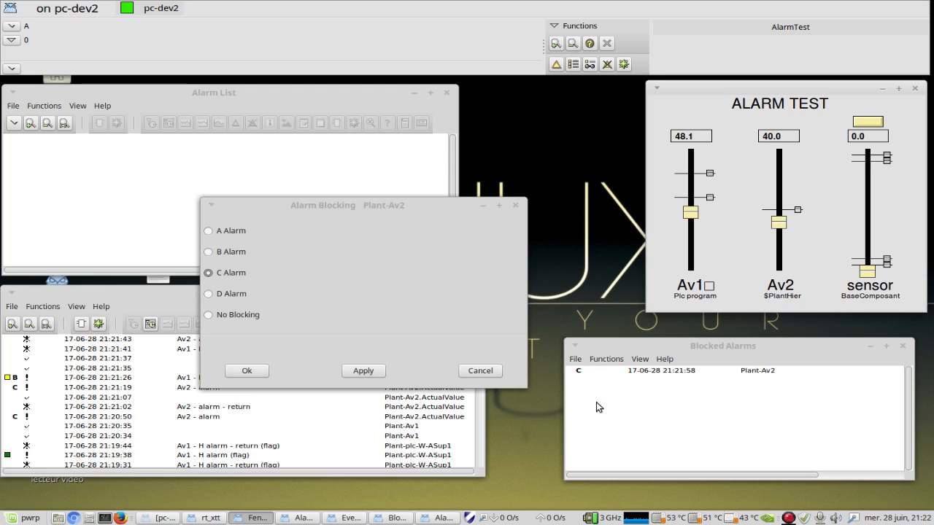
click(210, 314)
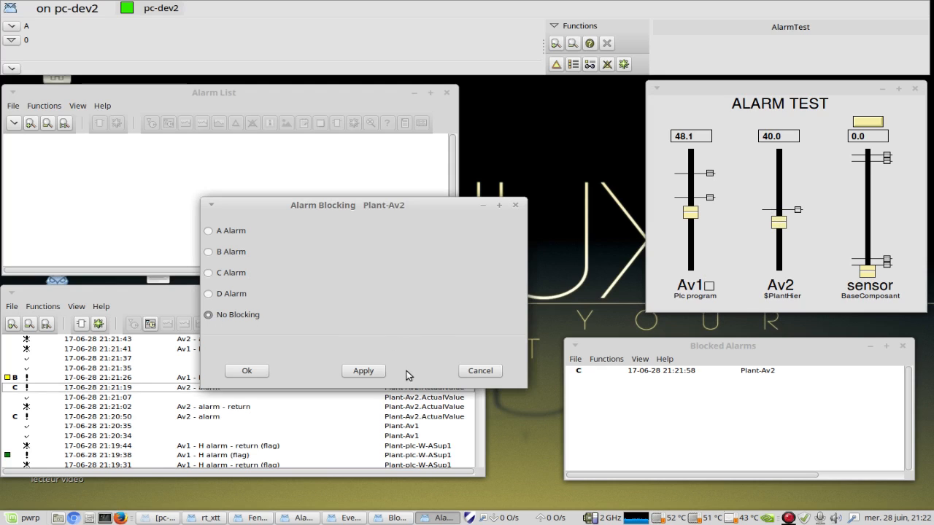
click(367, 372)
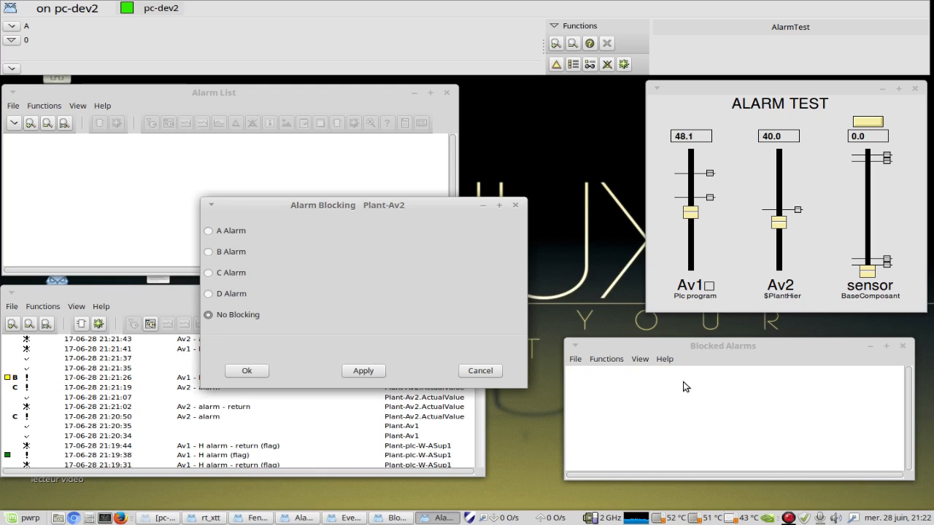
Move Av2 past its limit and back to about 41.5 to trigger and return its alarm, and acknowledge it.
click(779, 221)
mouse_move(779, 221)
mouse_down()
mouse_move(779, 201)
mouse_move(779, 221)
mouse_up()
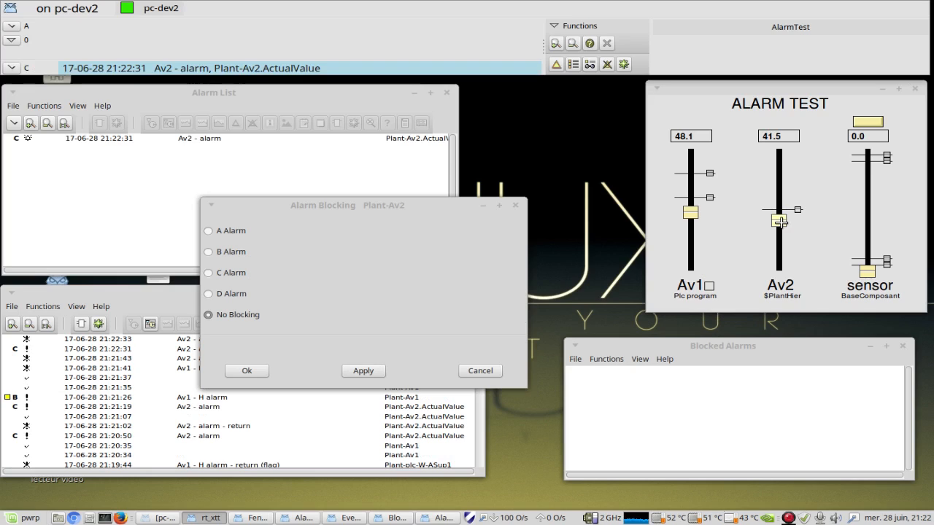
click(13, 68)
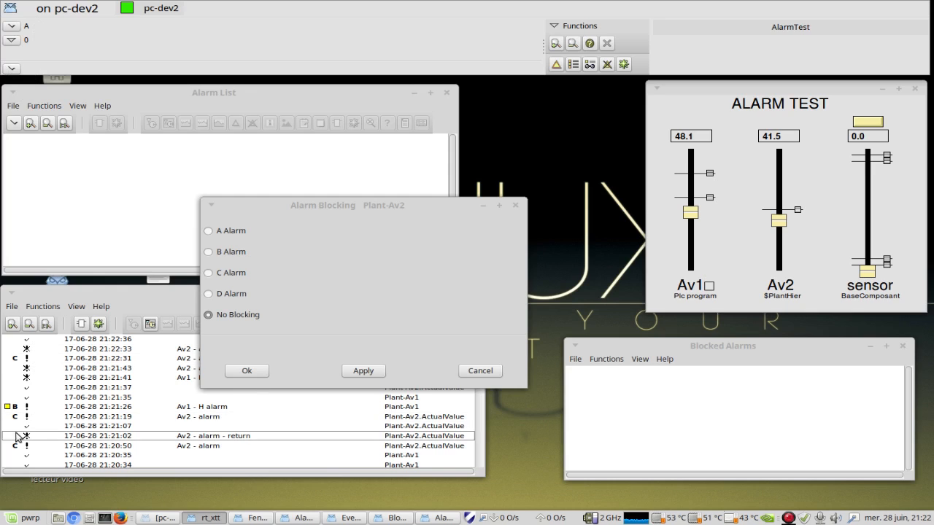
Cancel the Plant-Av2 Alarm Blocking dialog and open the Plant-sensor object graph, placed beside the ALARM TEST graph.
scroll(36, 438, down, 2)
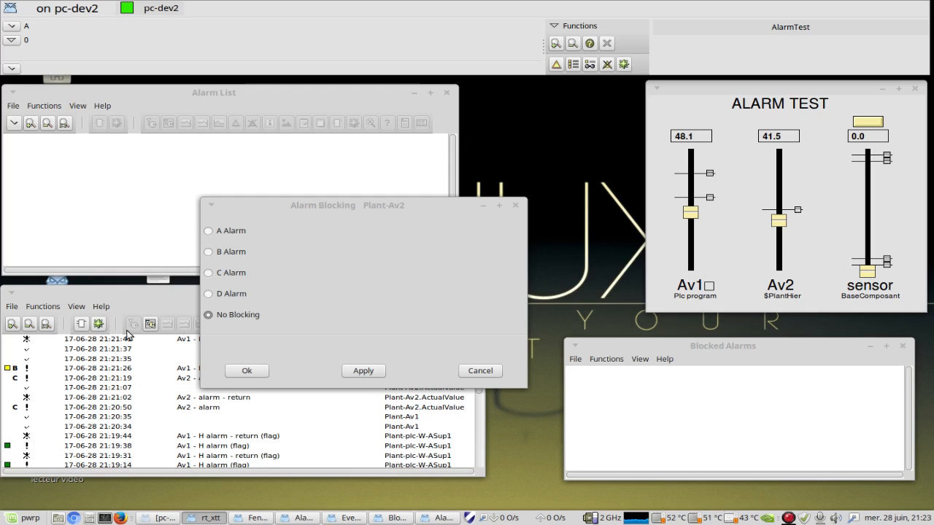
click(480, 370)
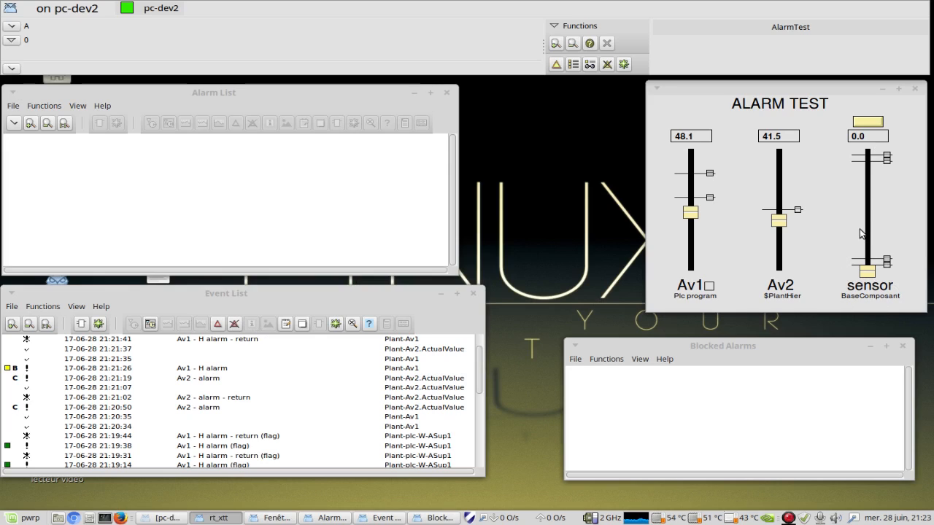
click(868, 137)
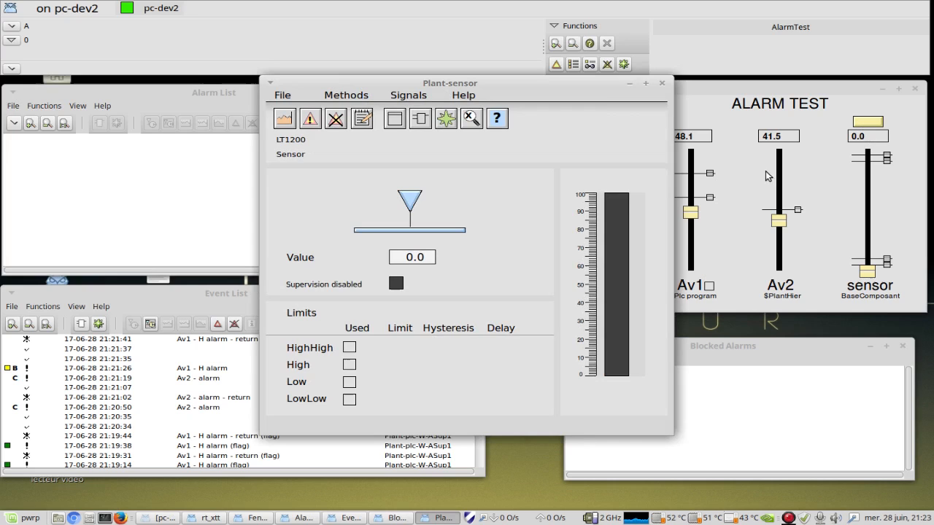
drag(598, 91, 437, 109)
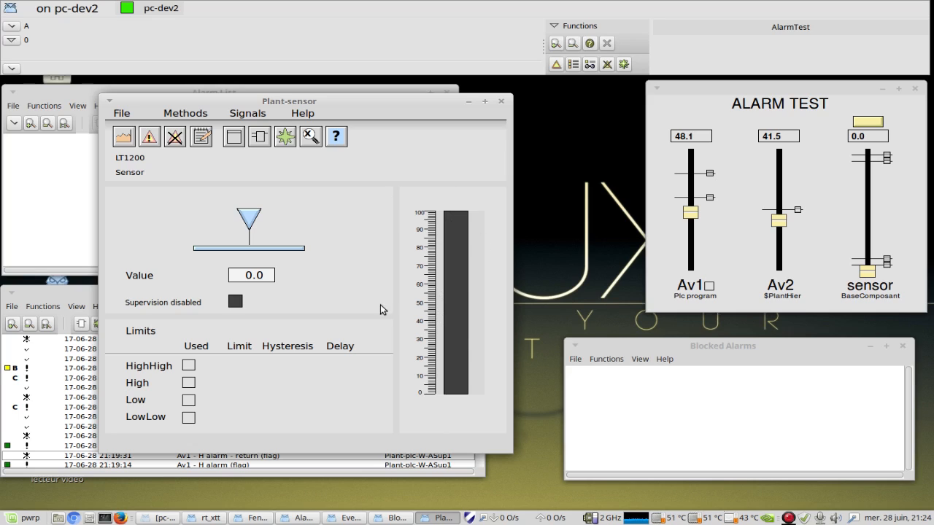
drag(343, 102, 452, 96)
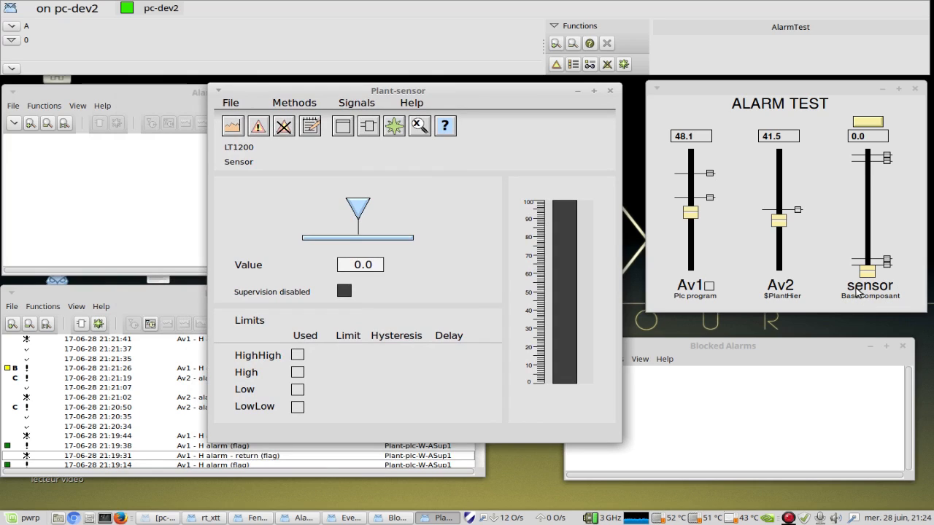
Enable the HighHigh, High, Low and LowLow limits in the Plant-sensor object graph.
click(297, 355)
click(297, 372)
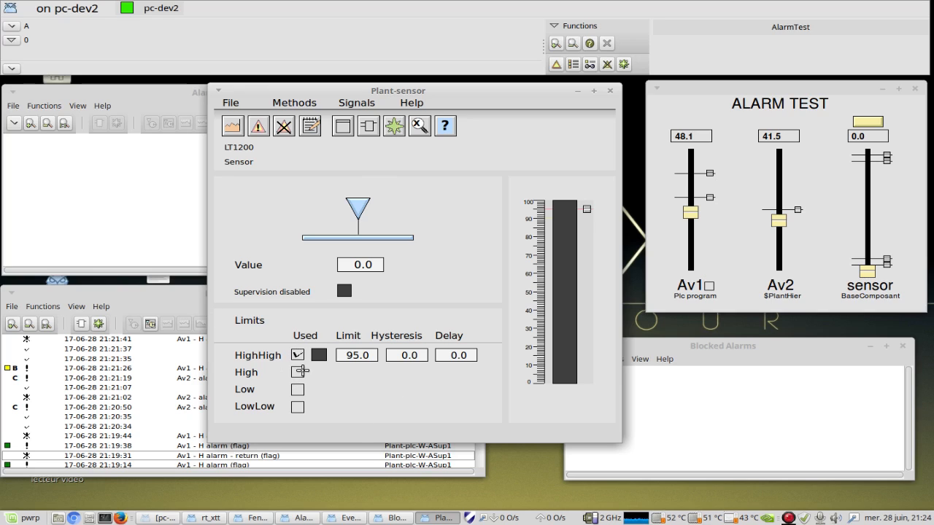
click(297, 389)
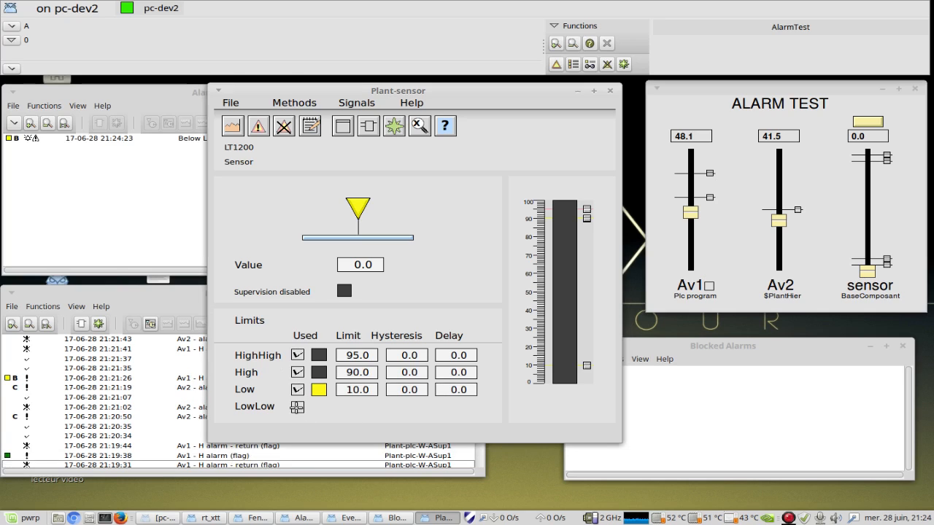
click(297, 406)
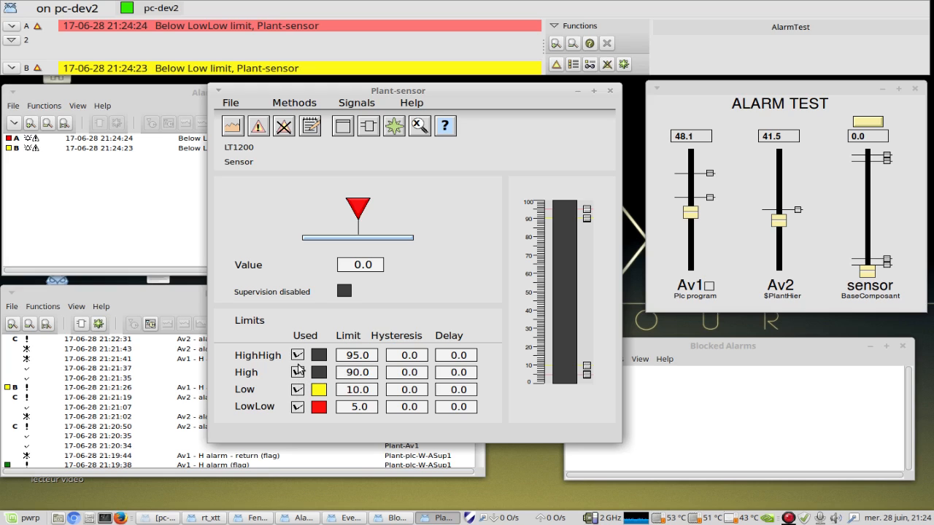
Set the Plant-sensor Low limit to 20 and the LowLow limit to 10.
click(355, 390)
text(20)
key(Return)
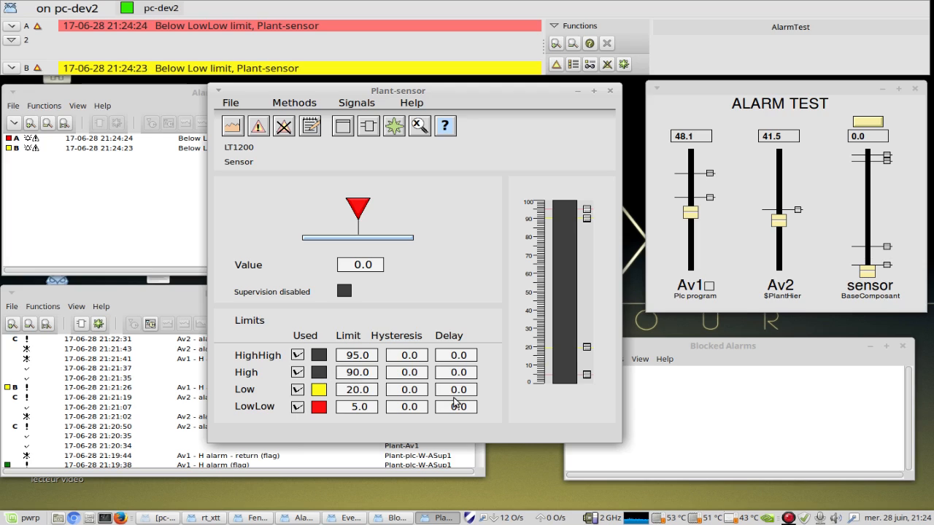
click(364, 409)
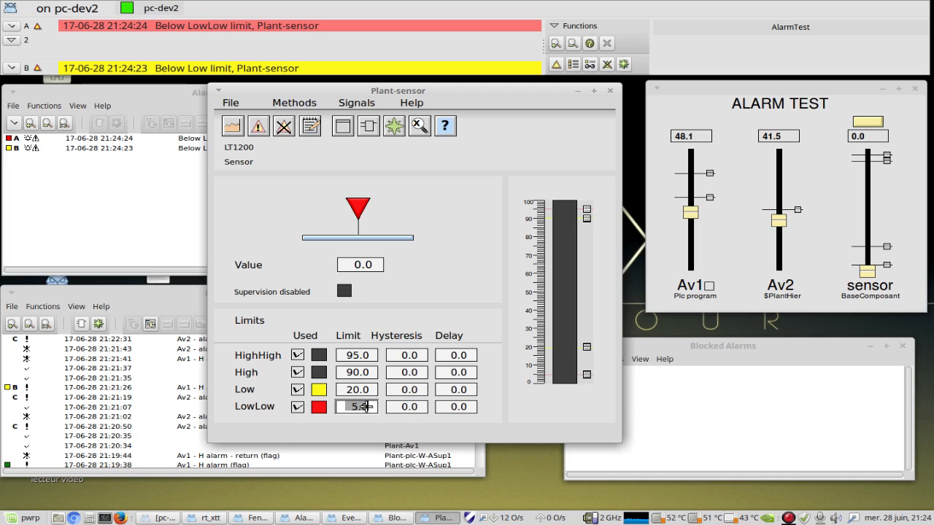
text(10)
key(Return)
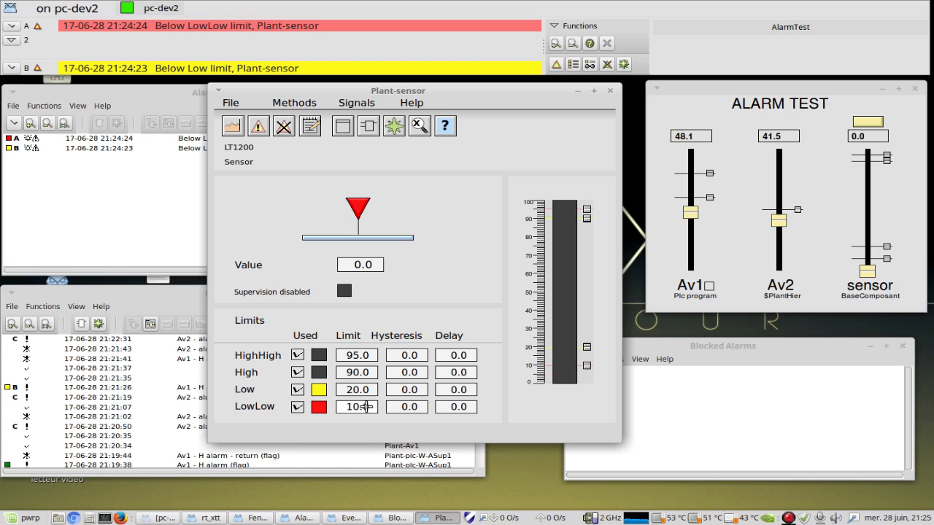
Move the limit markers on the Plant-sensor scale to about 35.2 for Low, 20.5 for LowLow, 89.6 for HighHigh and 80.5 for High.
drag(587, 347, 588, 319)
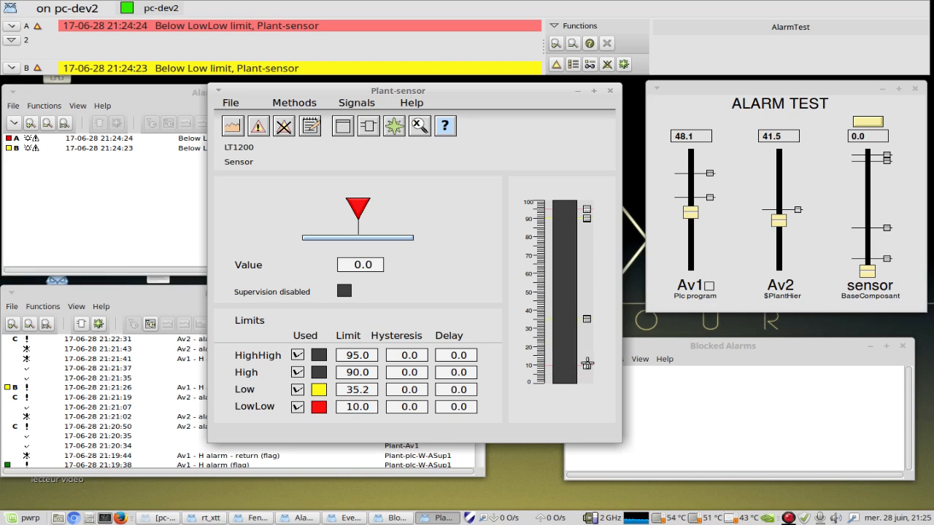
drag(586, 366, 587, 347)
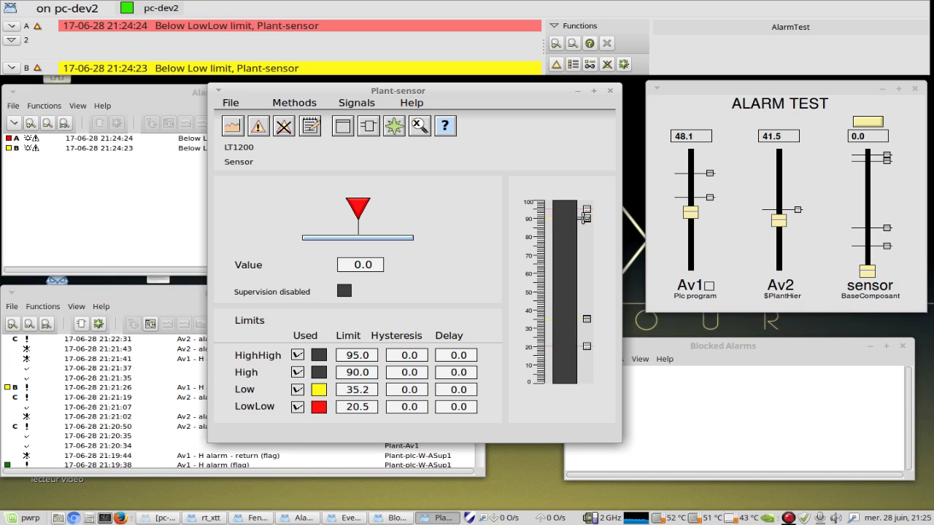
mouse_move(586, 218)
mouse_down()
mouse_move(586, 237)
mouse_move(586, 219)
mouse_up()
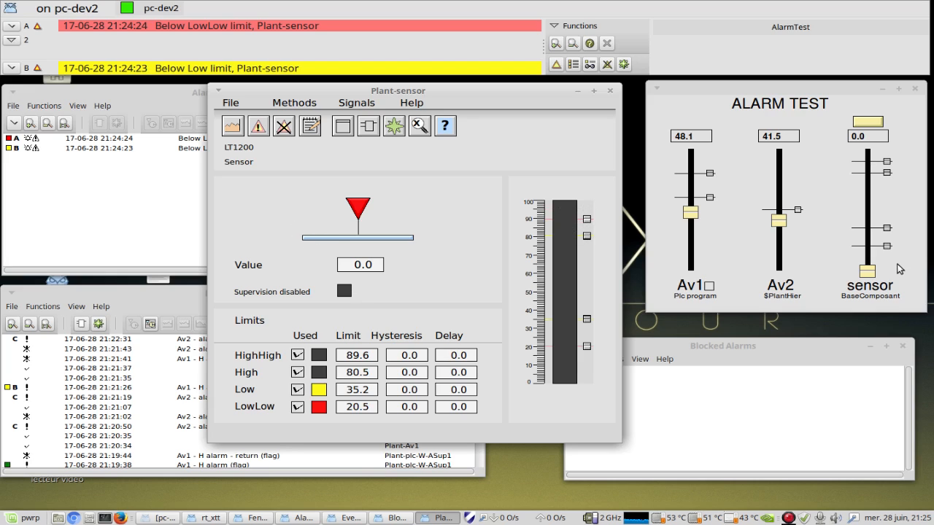
Raise the sensor value to about 54.3 to return its low alarms, and acknowledge the A and B alarms.
drag(866, 270, 867, 206)
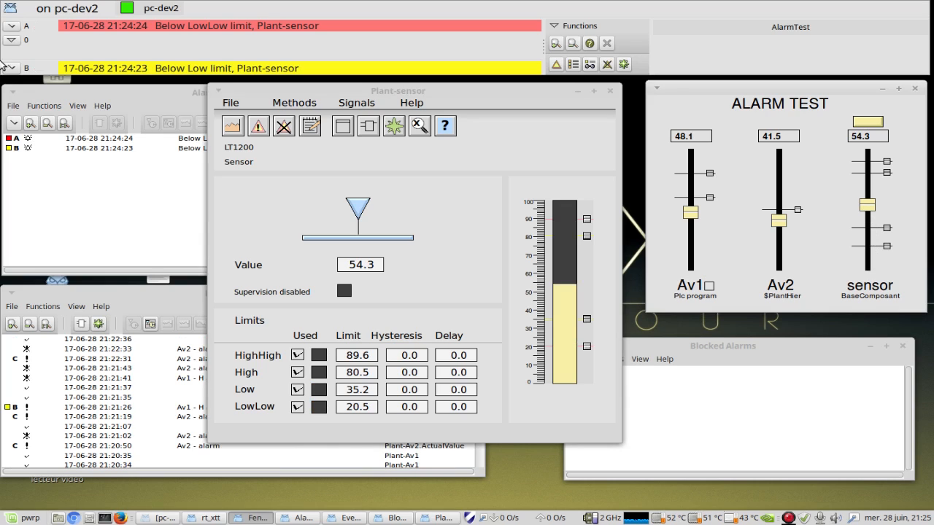
click(11, 27)
click(11, 68)
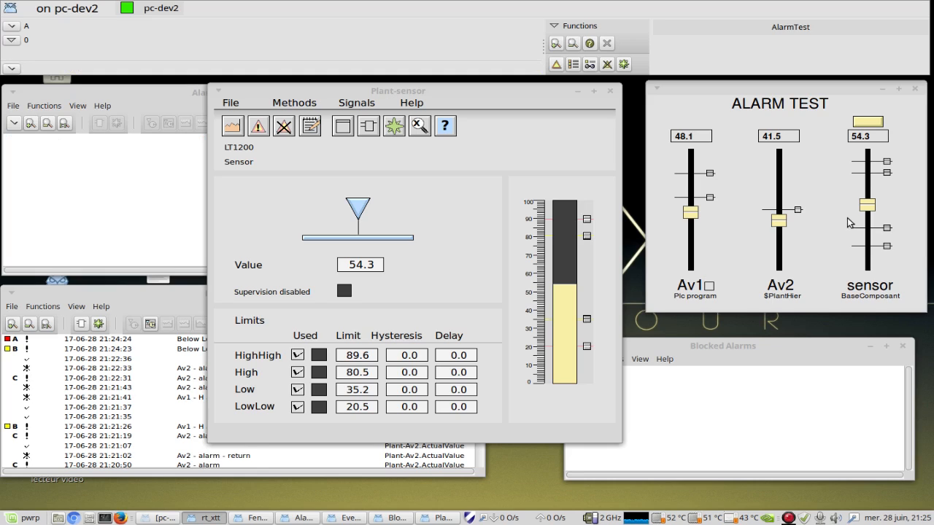
Raise the sensor to about 94.9, acknowledge its A and B alarms, and lower it to about 62.4.
drag(866, 205, 867, 154)
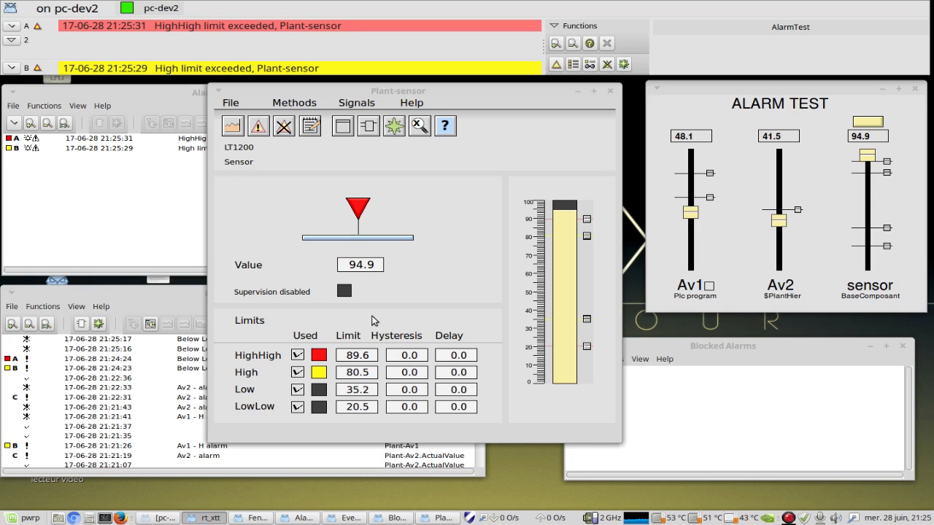
click(12, 25)
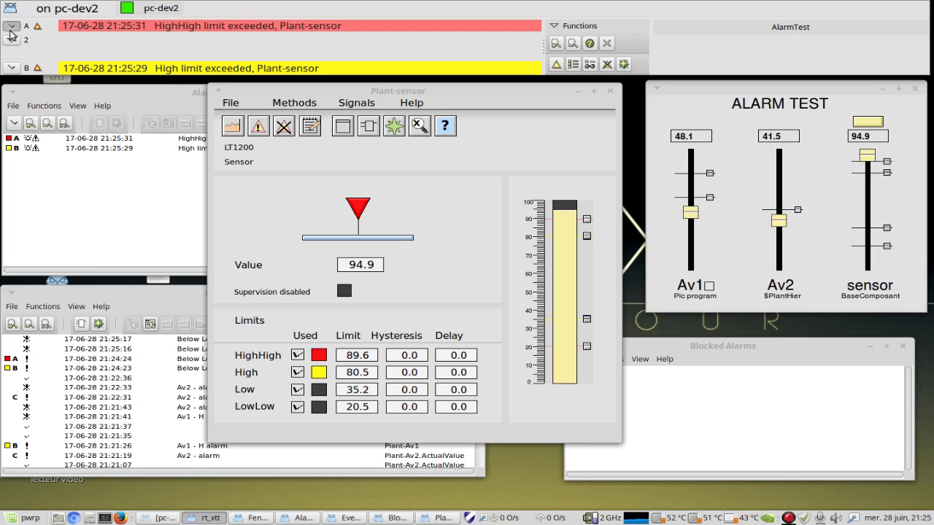
click(17, 68)
drag(868, 155, 873, 194)
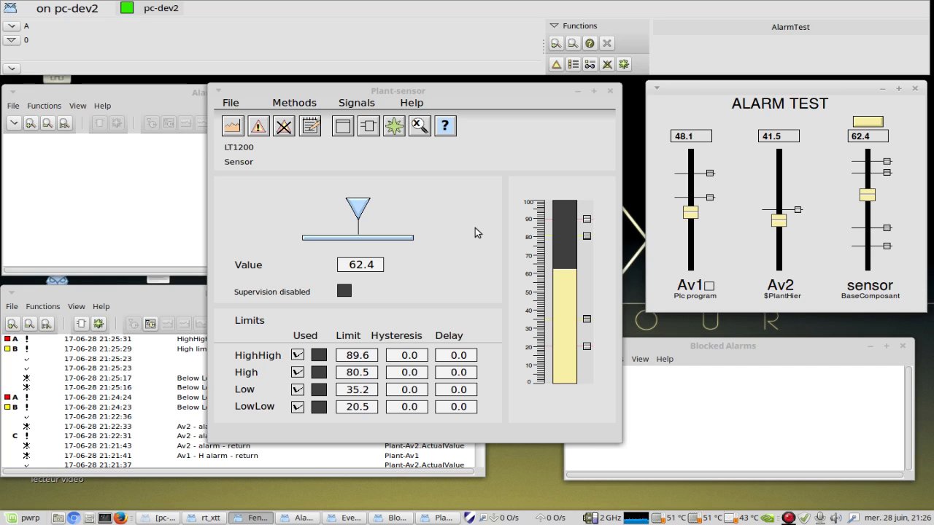
Move the Plant-sensor graph aside and open the sensor faceplate from the ALARM TEST graph, placed between the two graphs.
drag(528, 89, 351, 98)
drag(352, 98, 348, 96)
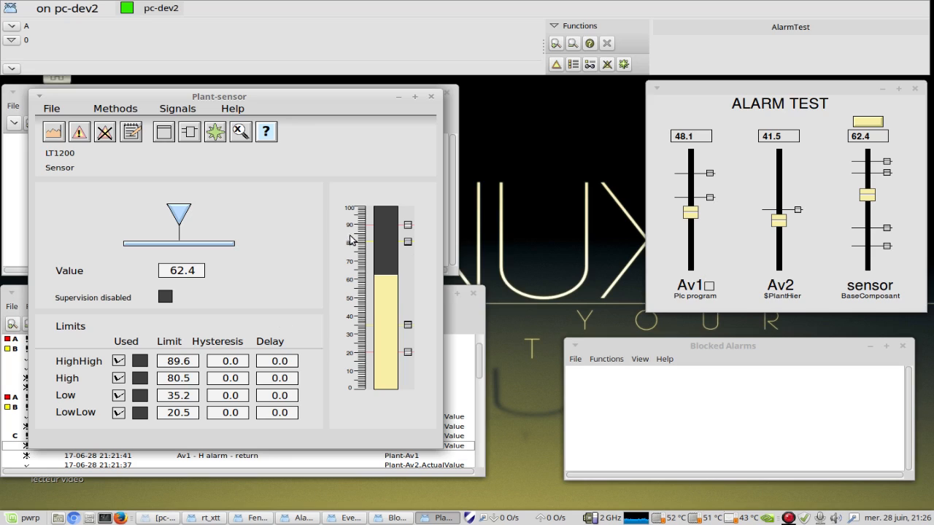
click(862, 122)
drag(445, 100, 559, 91)
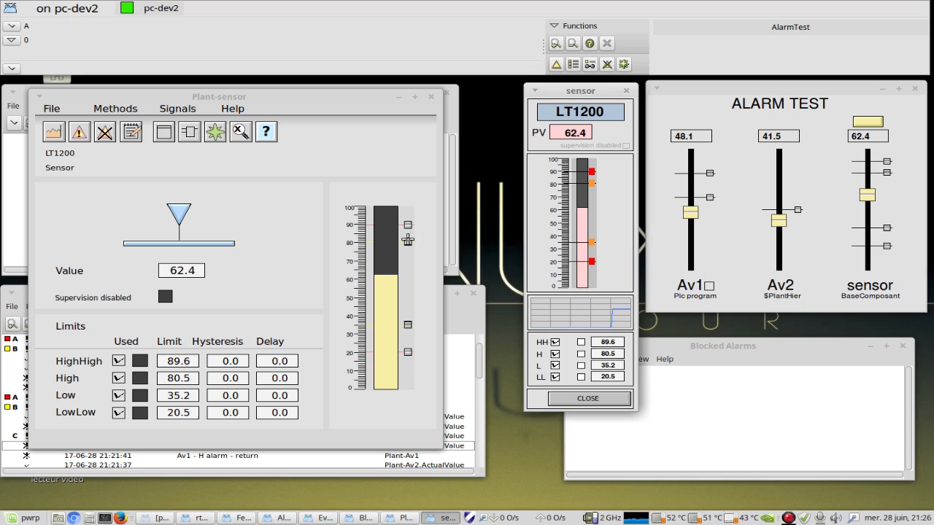
Set the L limit to 40 in the sensor faceplate, and switch the LL limit off and on again.
click(609, 359)
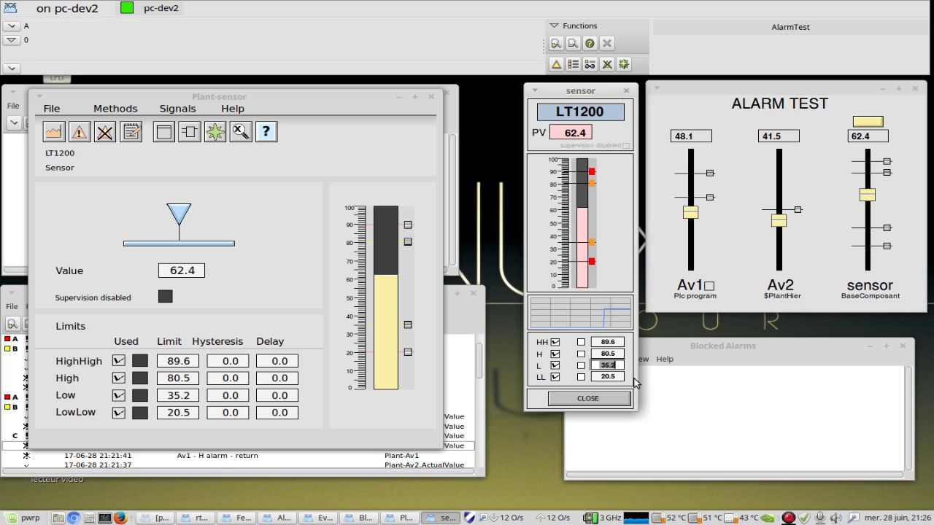
text(40)
key(Return)
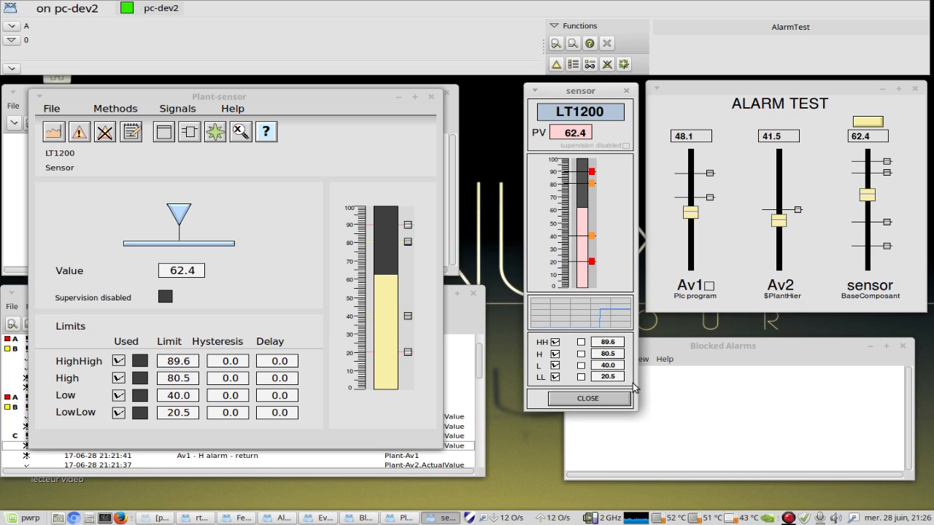
click(555, 376)
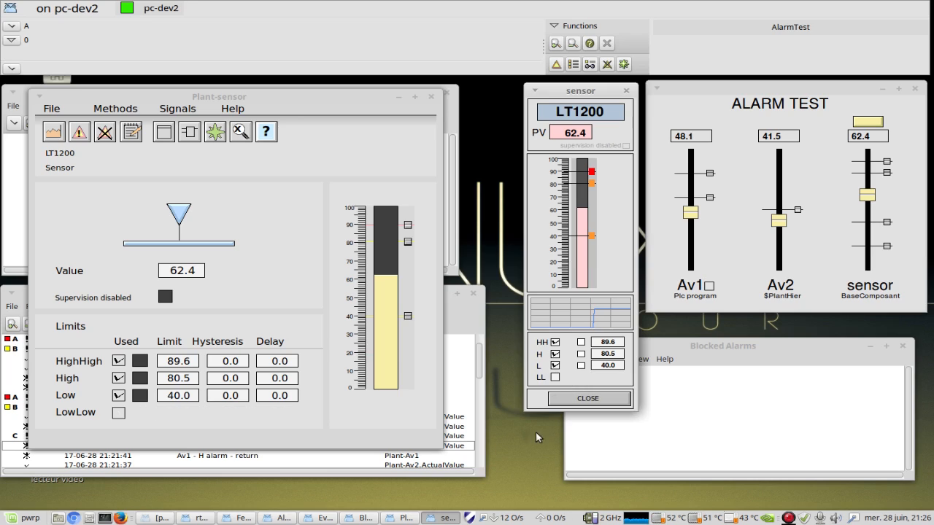
click(555, 376)
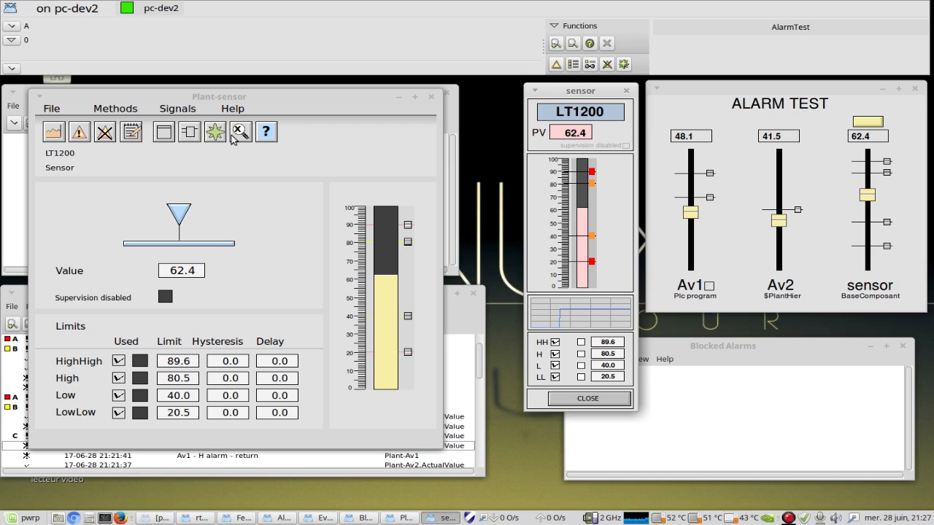
Open the sensor's Trend from the faceplate value, and arrange the trend and faceplate beside the ALARM TEST sensor slider.
right_click(568, 133)
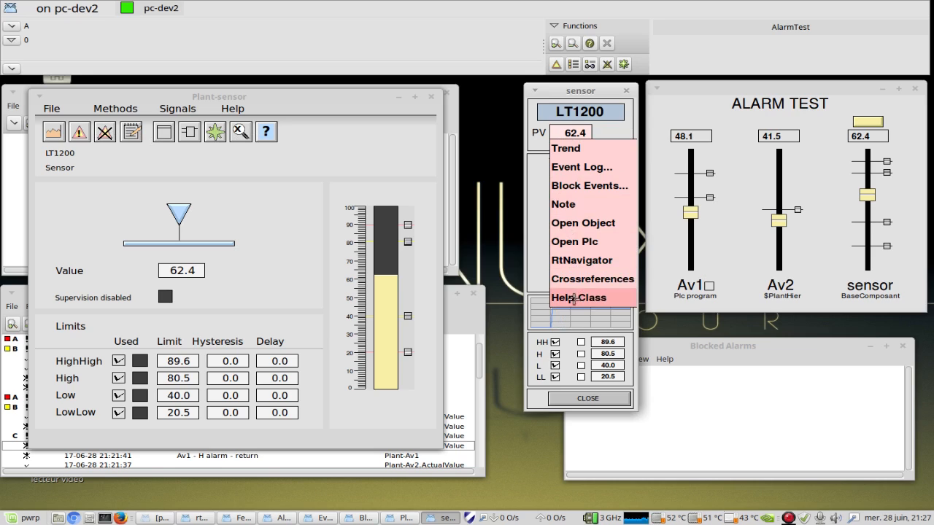
click(565, 150)
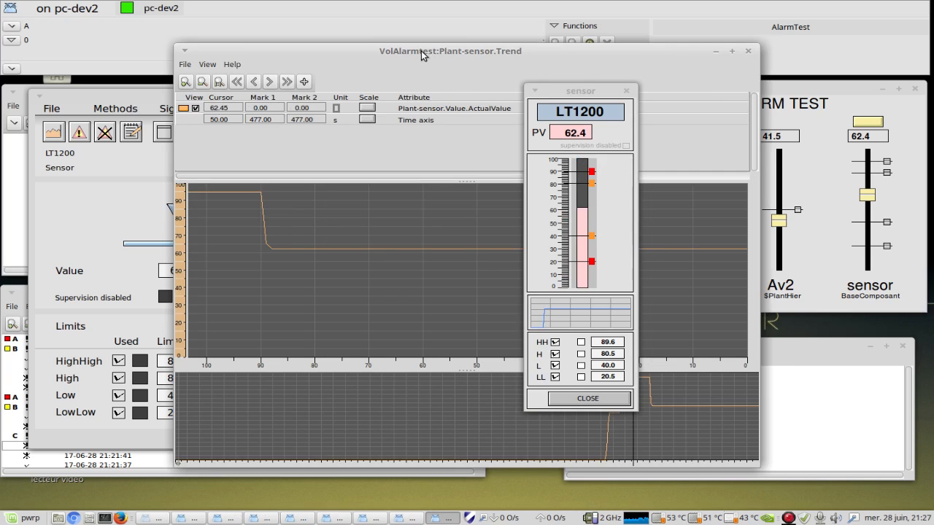
drag(414, 42, 264, 31)
drag(554, 95, 653, 38)
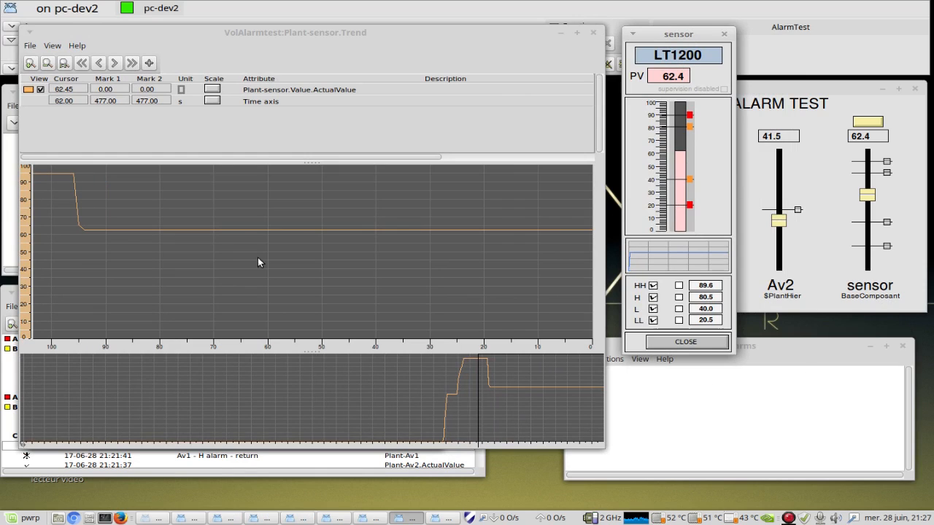
Swing the sensor past its Low and High limits and back to about 53.9 while watching the trend, and close the trend and faceplate.
mouse_move(866, 194)
mouse_down()
mouse_move(870, 234)
mouse_move(881, 172)
mouse_move(874, 229)
mouse_move(875, 205)
mouse_up()
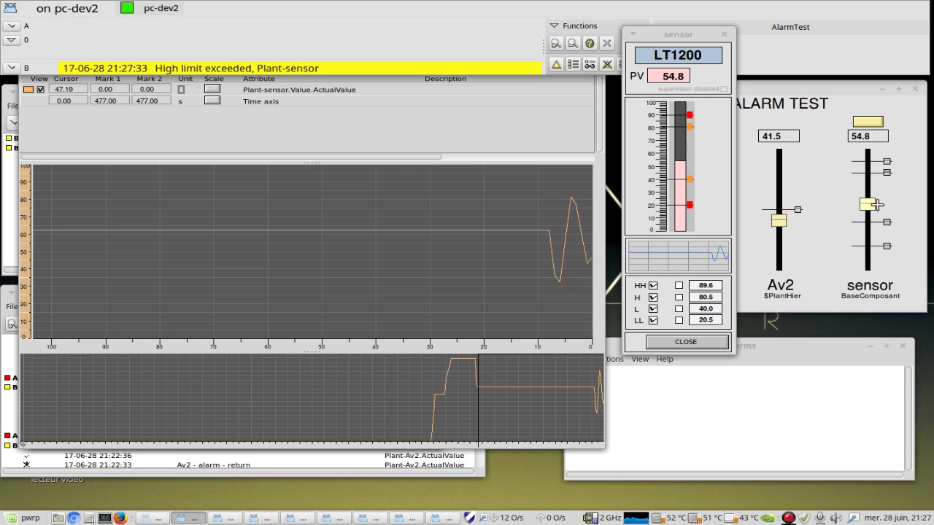
click(454, 157)
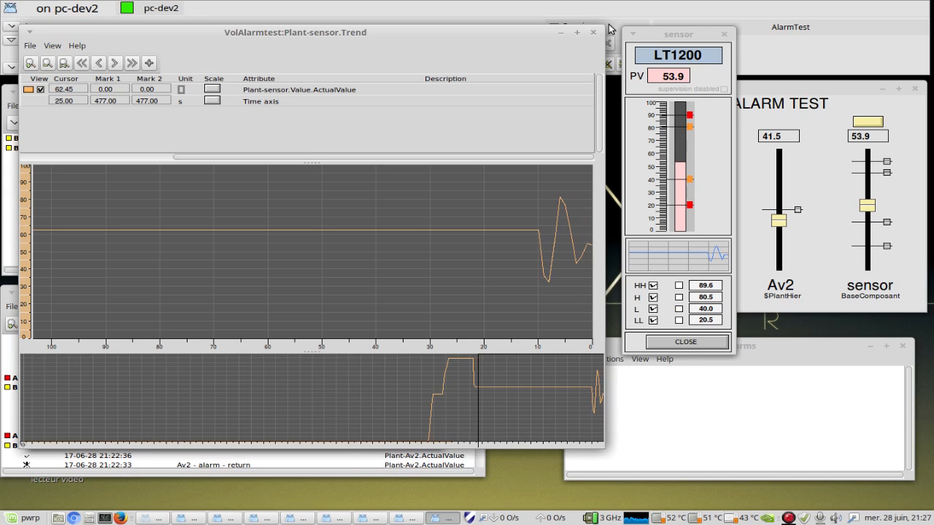
click(595, 34)
drag(661, 37, 514, 104)
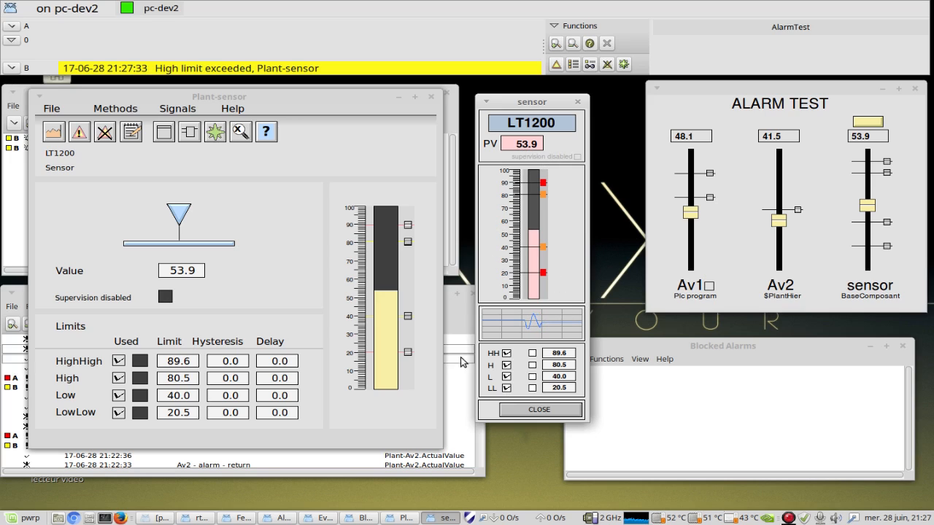
click(552, 409)
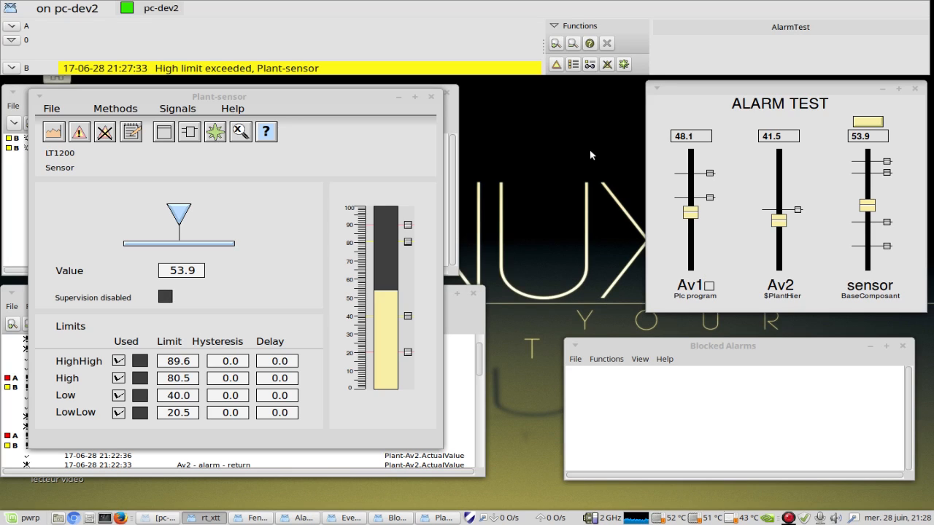
Acknowledge both Plant-sensor B alarms and close the Plant-sensor object graph.
click(10, 67)
click(13, 69)
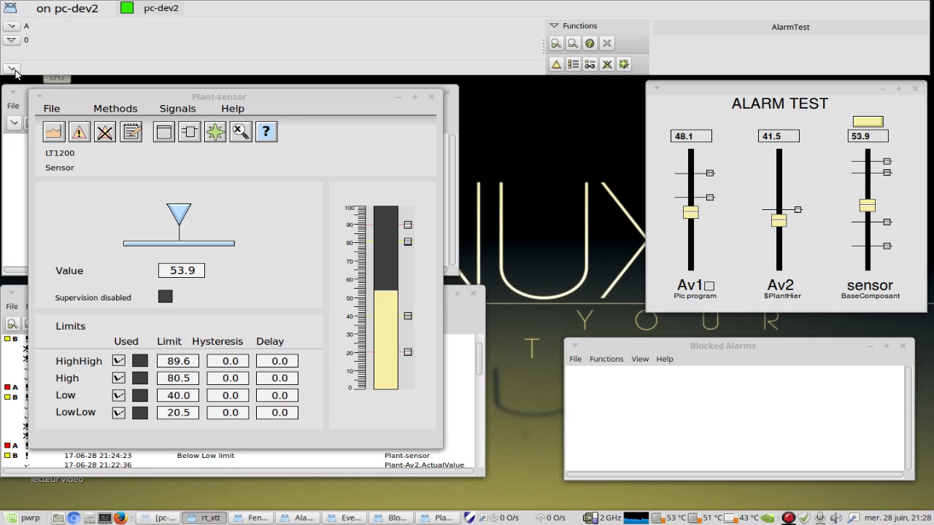
click(431, 96)
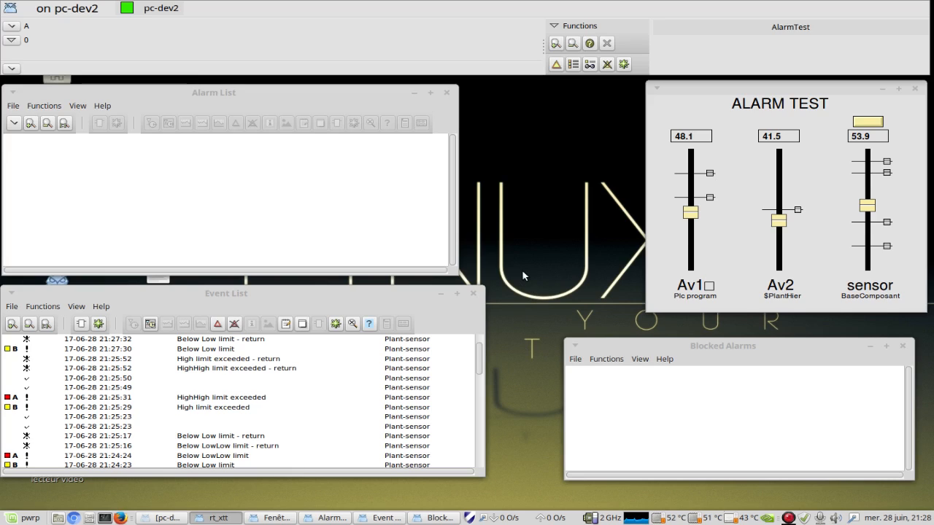
Close the Event List, Alarm List, ALARM TEST graph and Blocked Alarms windows, and exit the operator environment.
click(474, 295)
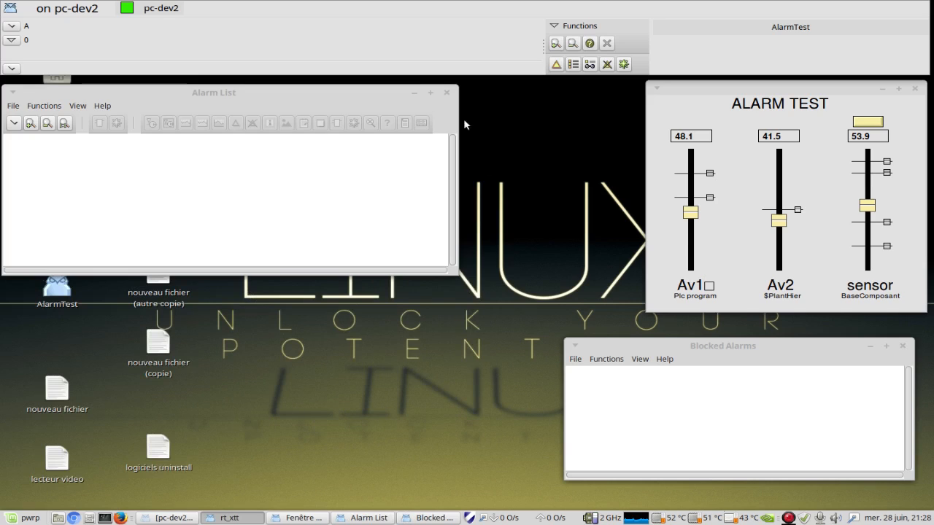
click(447, 93)
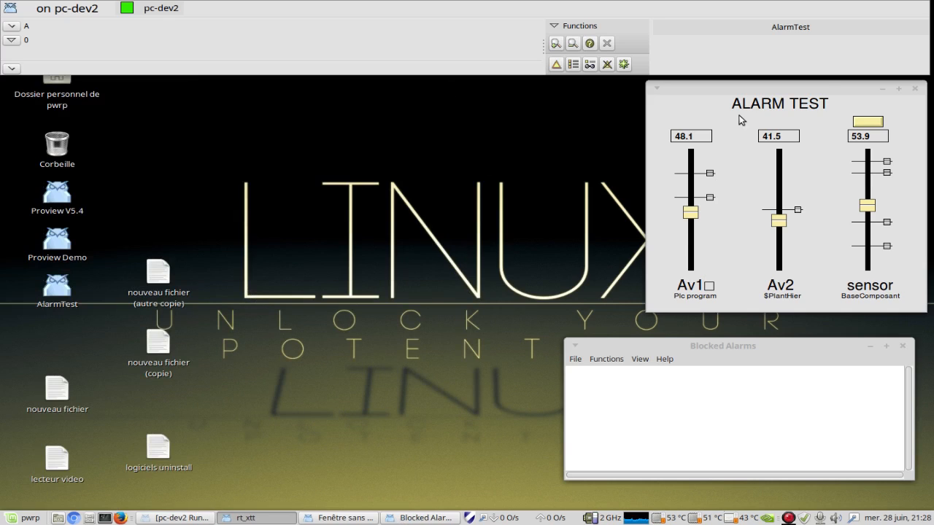
click(916, 88)
click(903, 346)
click(608, 46)
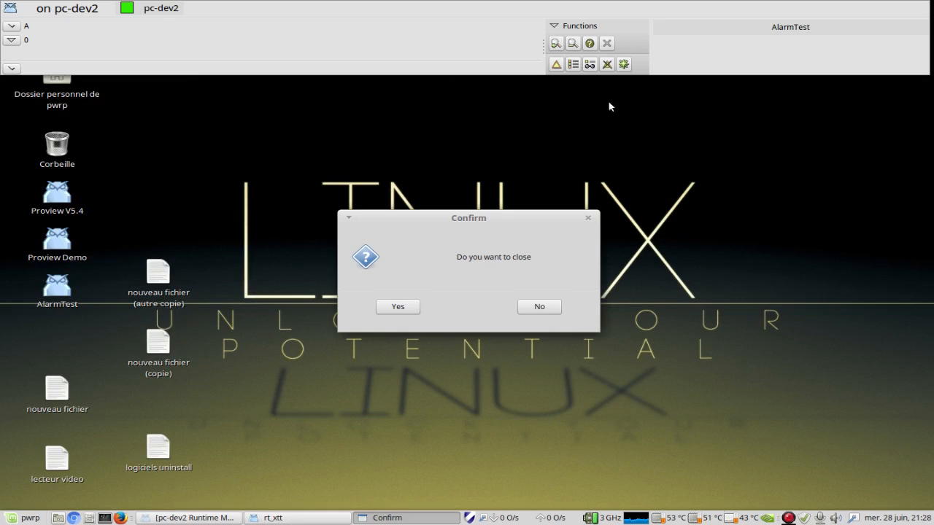
click(397, 306)
Stop the Runtime Environment on pc-dev2 from the Runtime Monitor.
click(218, 518)
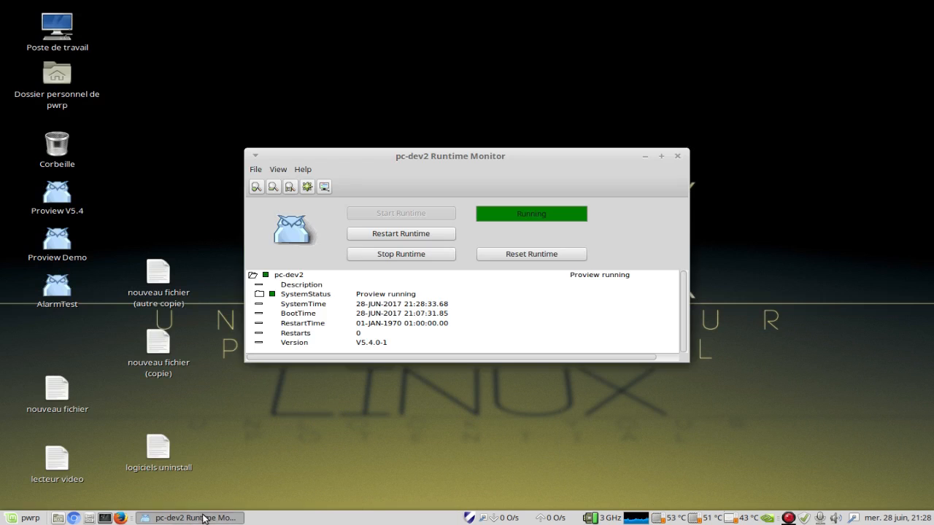
click(368, 255)
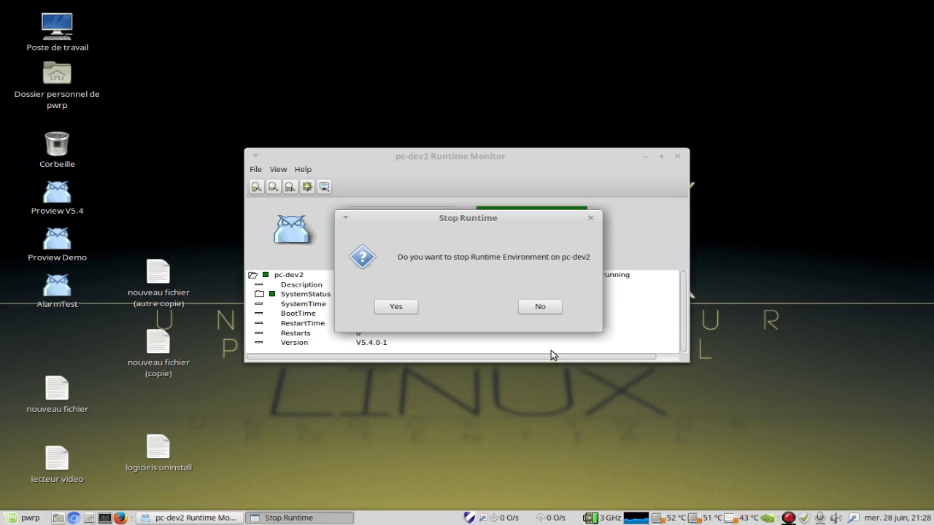
click(407, 311)
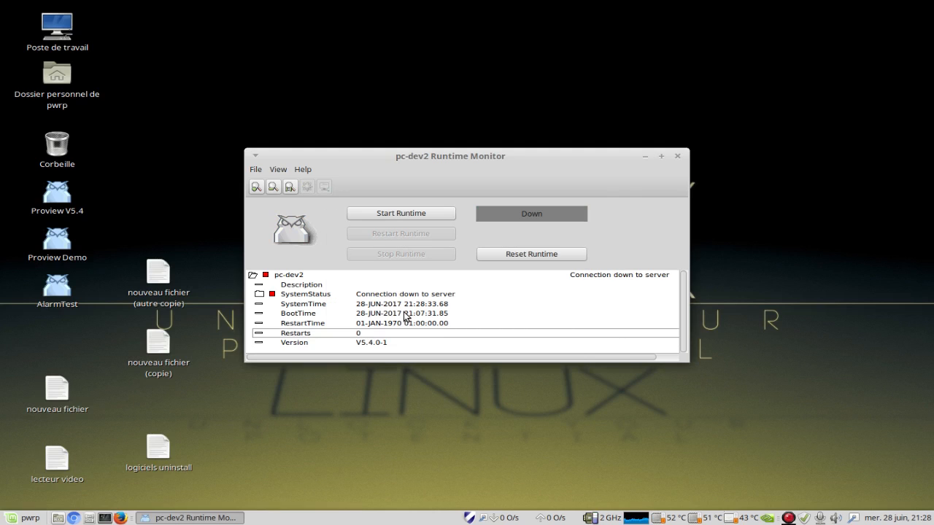